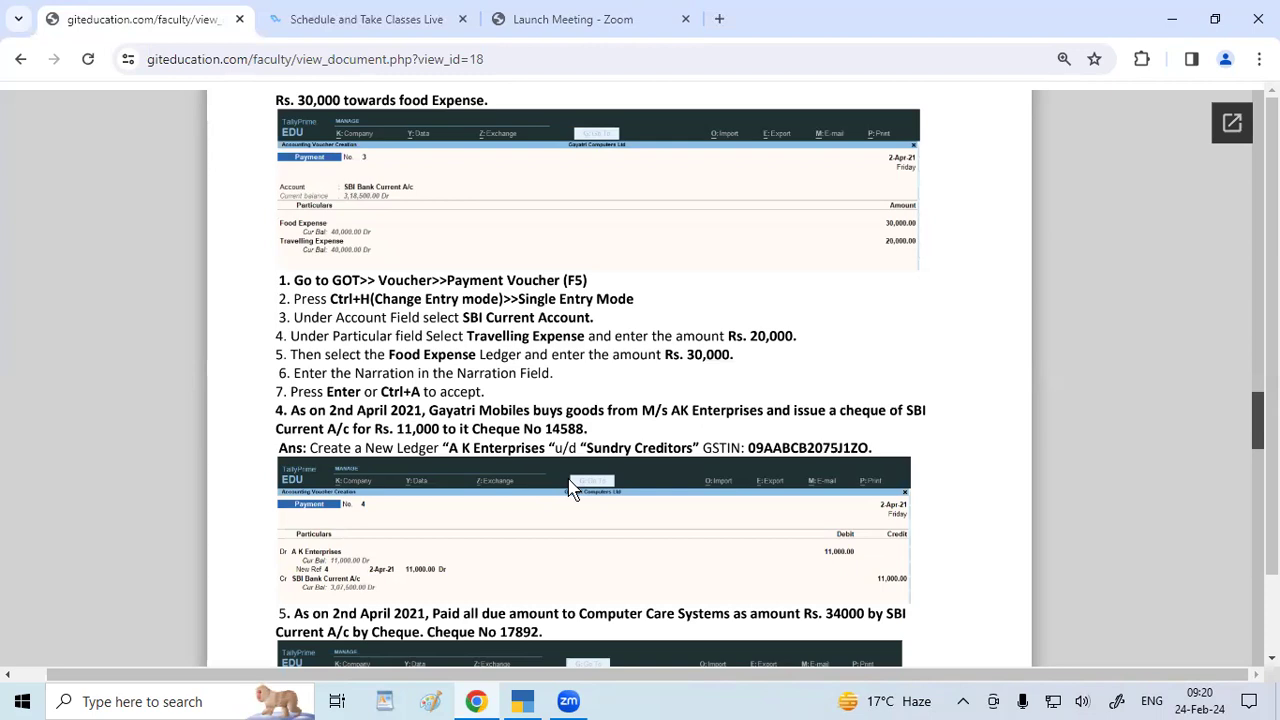
Switch from the Chrome assignment page back to the TallyPrime Day Book.
left_click(522, 701)
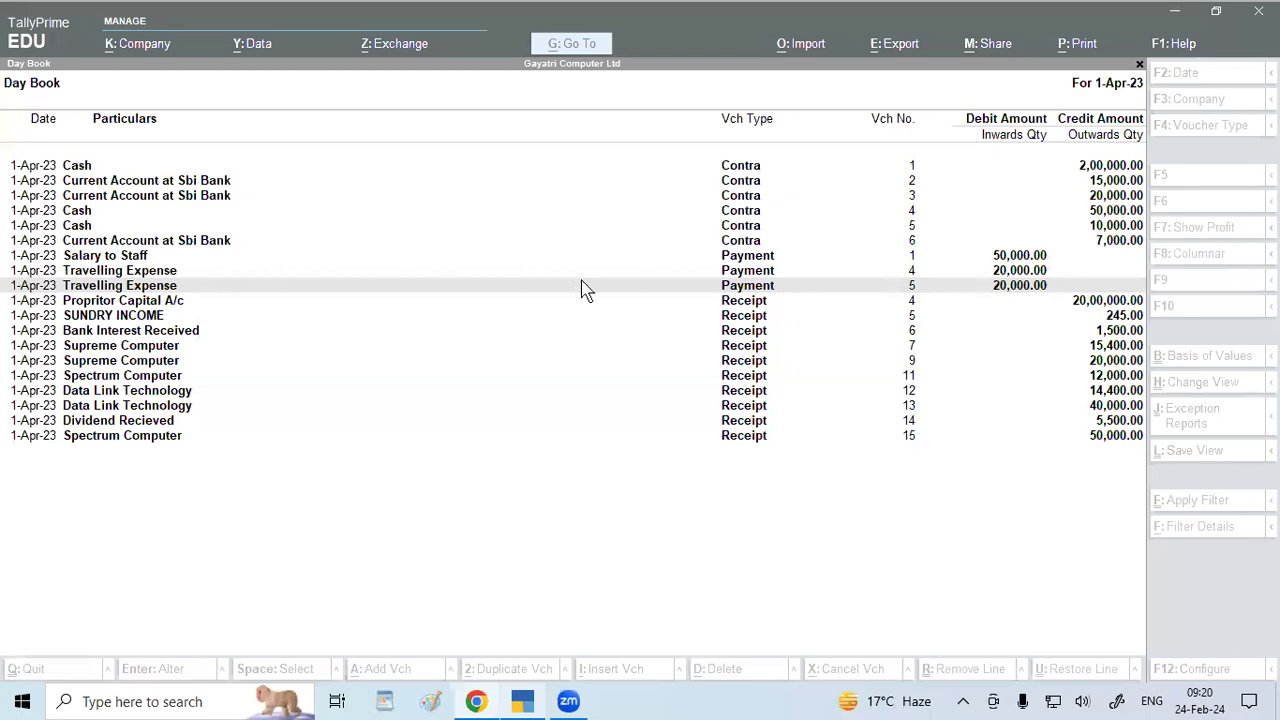
From the Gateway, start Payment voucher No. 6 and open Ledger Creation on the debit line.
key("Escape")
key("Escape")
key("Escape")
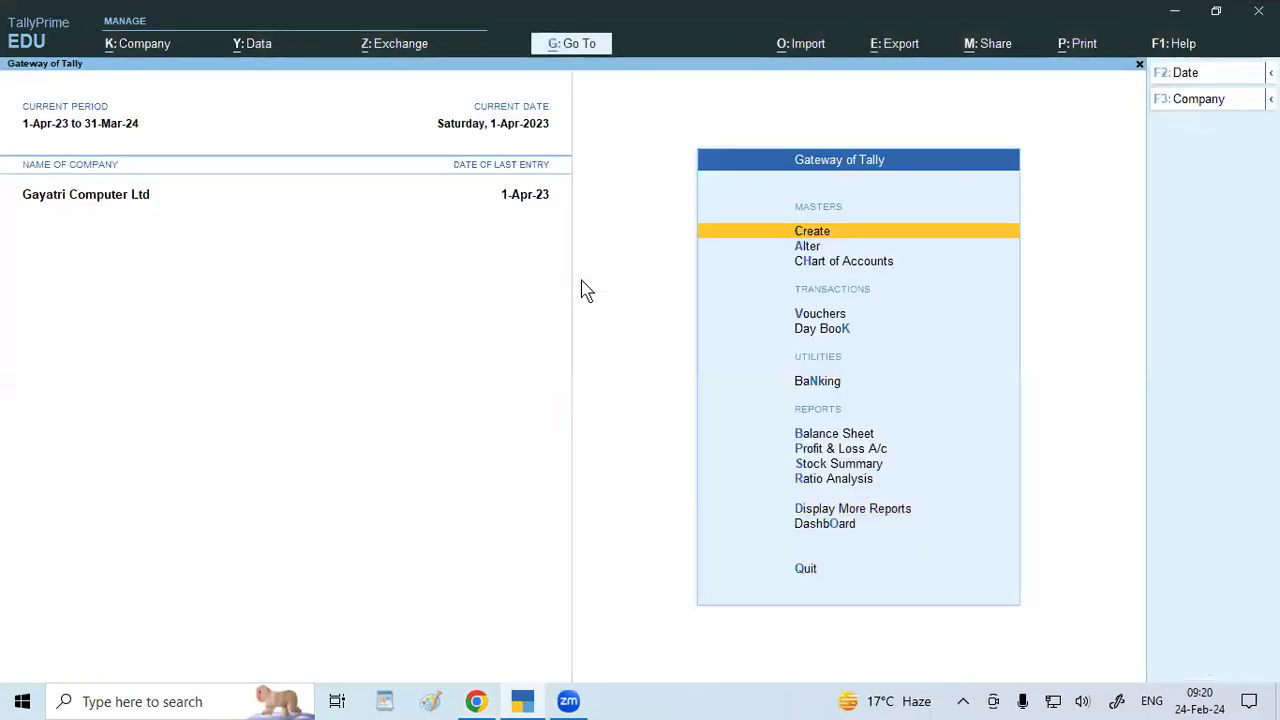
key("v")
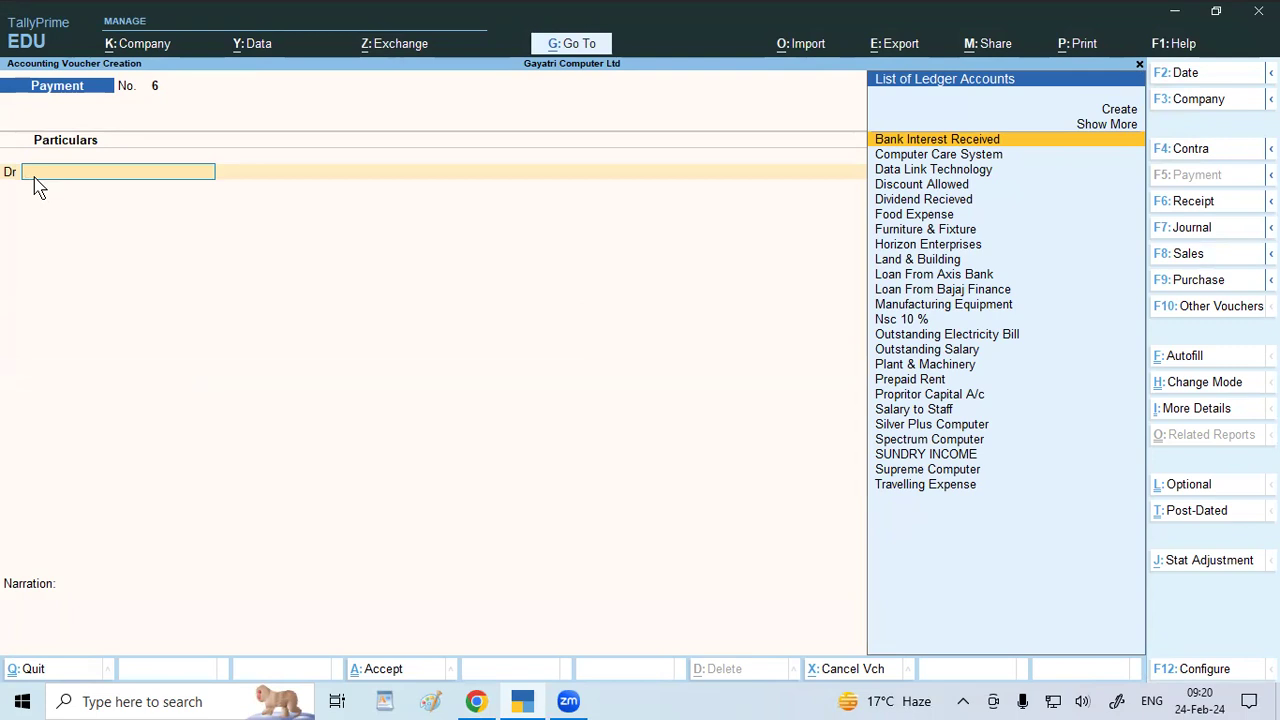
type("a")
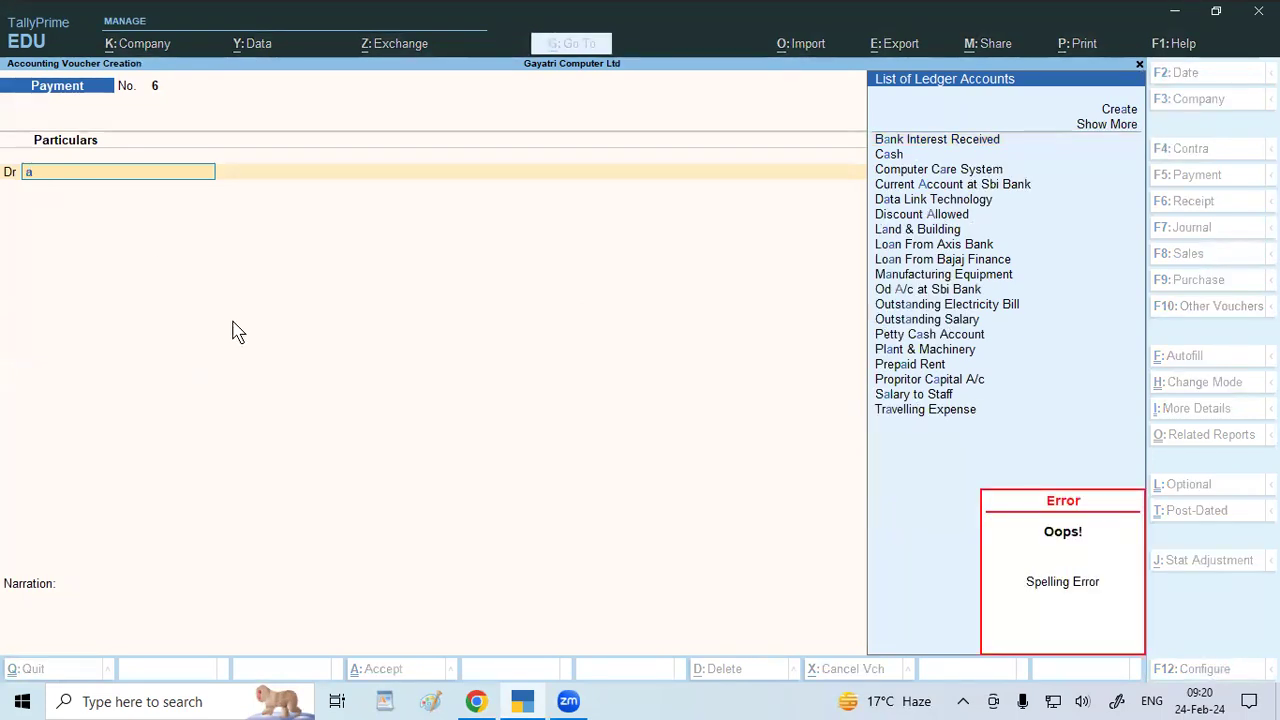
key("alt+c")
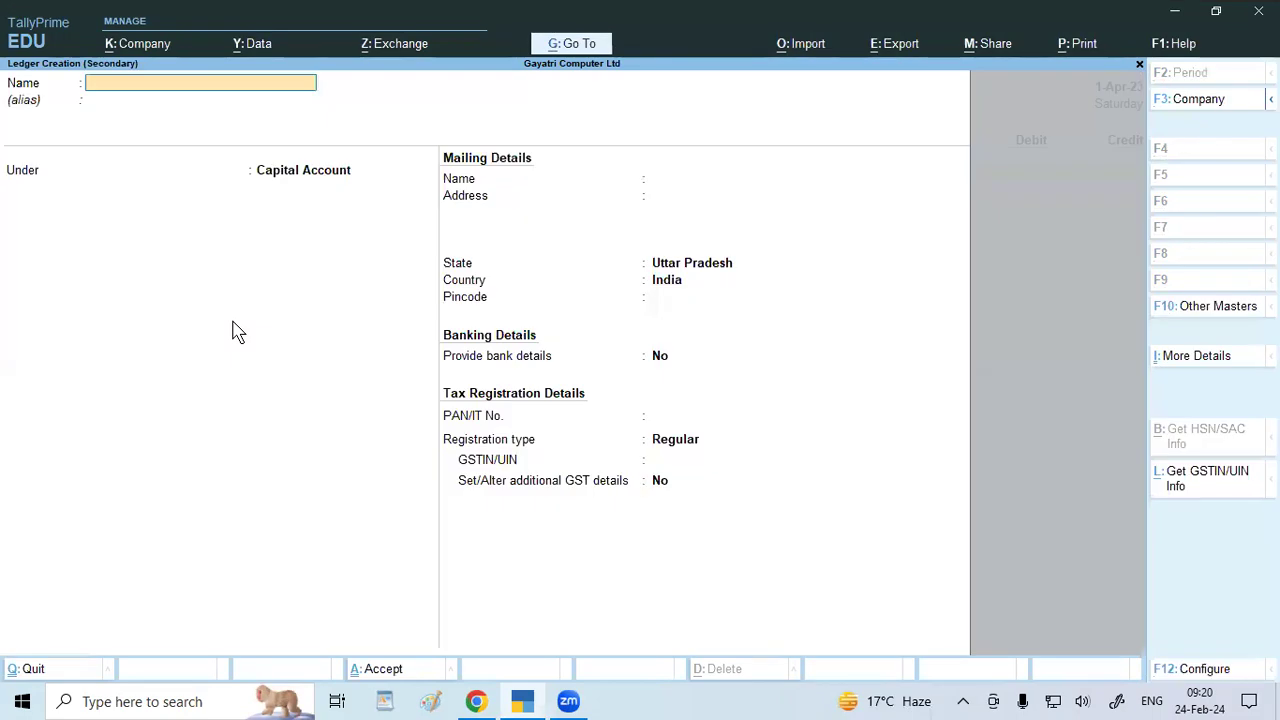
Create ledger 'Ak Enterprises' under Sundry Creditors, bill-by-bill off, with its GSTIN, and select it as debit.
type("Ak e")
type("bte")
type("rprises")
key("BackSpace")
key("BackSpace")
key("BackSpace")
key("BackSpace")
key("BackSpace")
key("BackSpace")
key("BackSpace")
key("BackSpace")
key("BackSpace")
key("BackSpace")
type("nterprises")
key("Return")
key("Return")
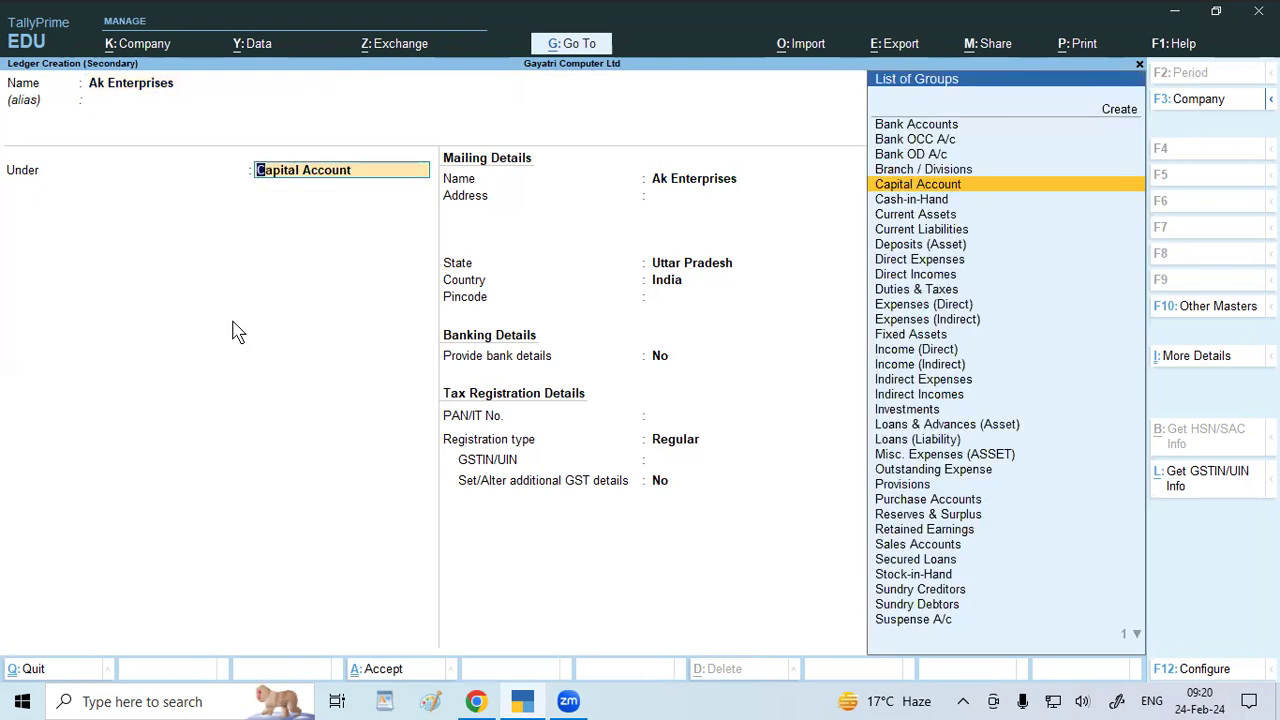
type("Sun")
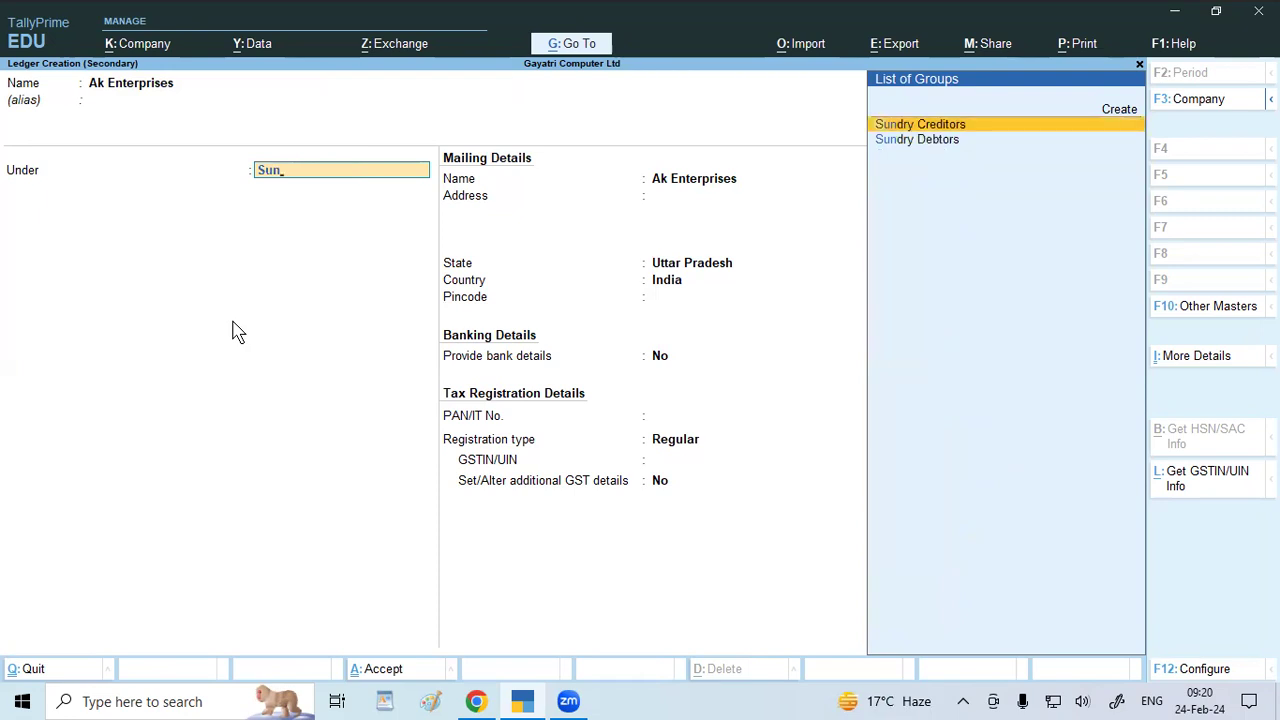
key("Return")
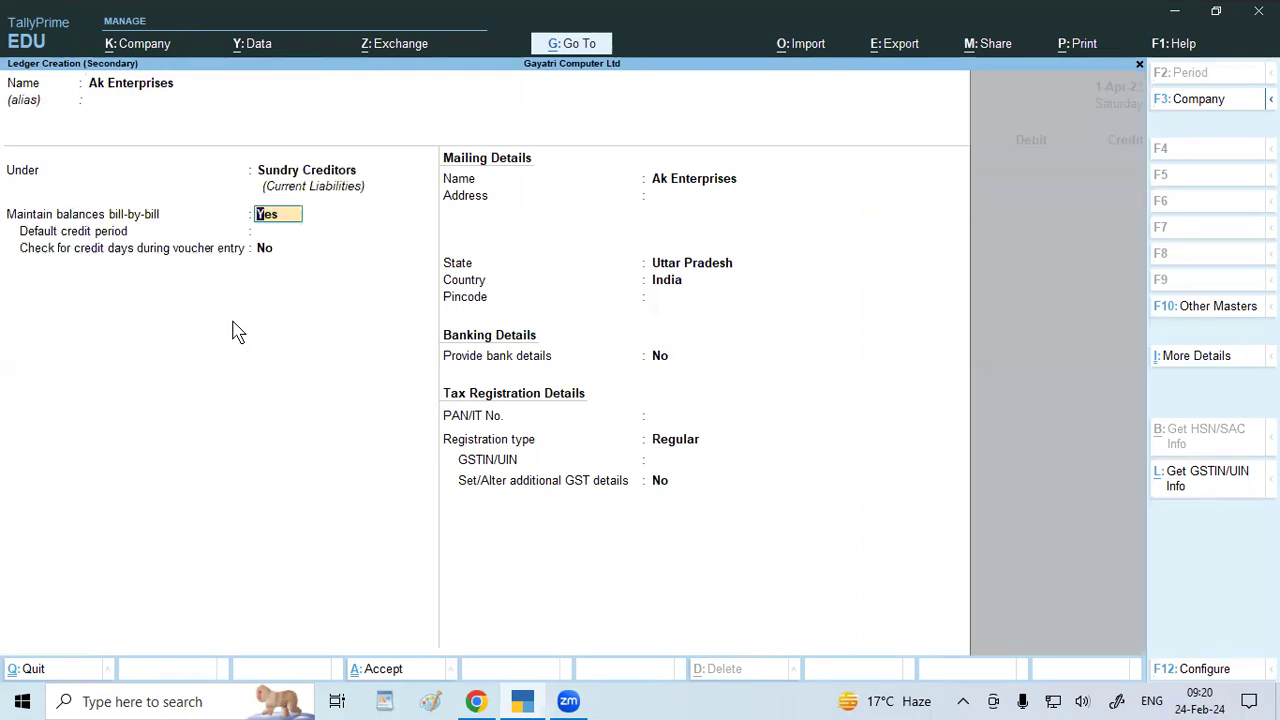
type("o")
key("Return")
key("Return")
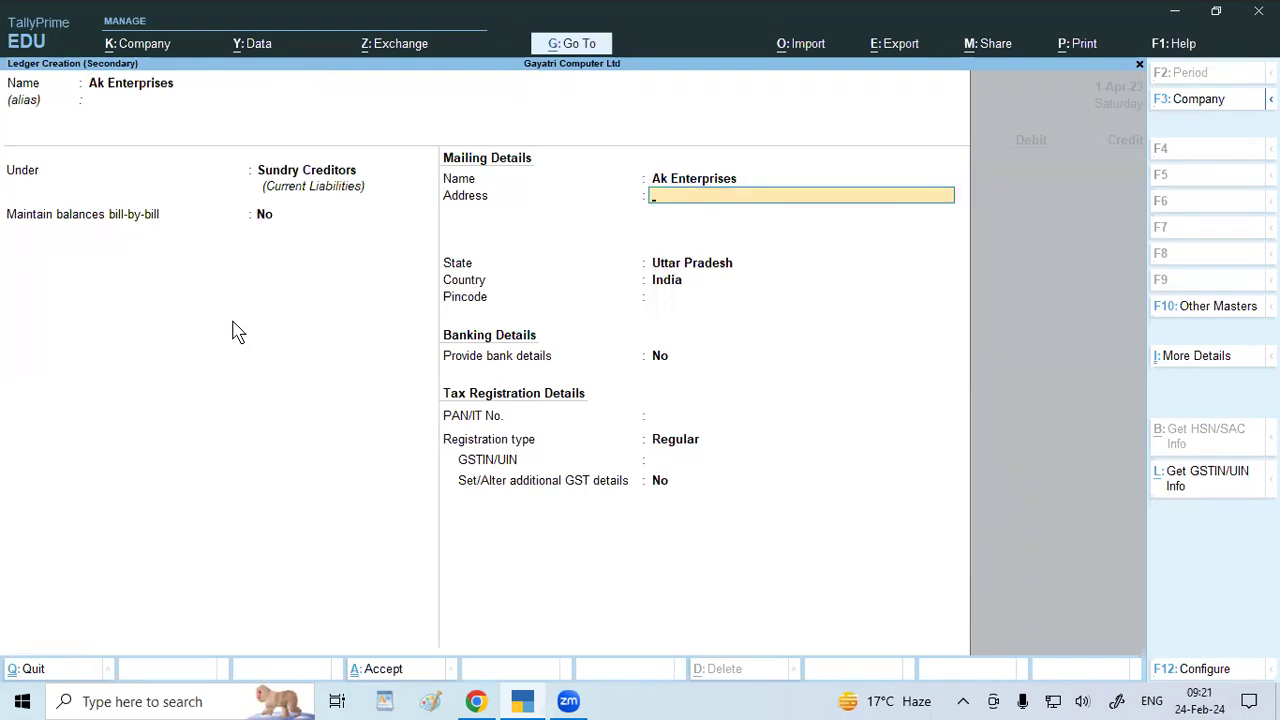
key("Return")
key("Return")
key("Return")
key("Return")
key("Return")
key("Return")
key("Return")
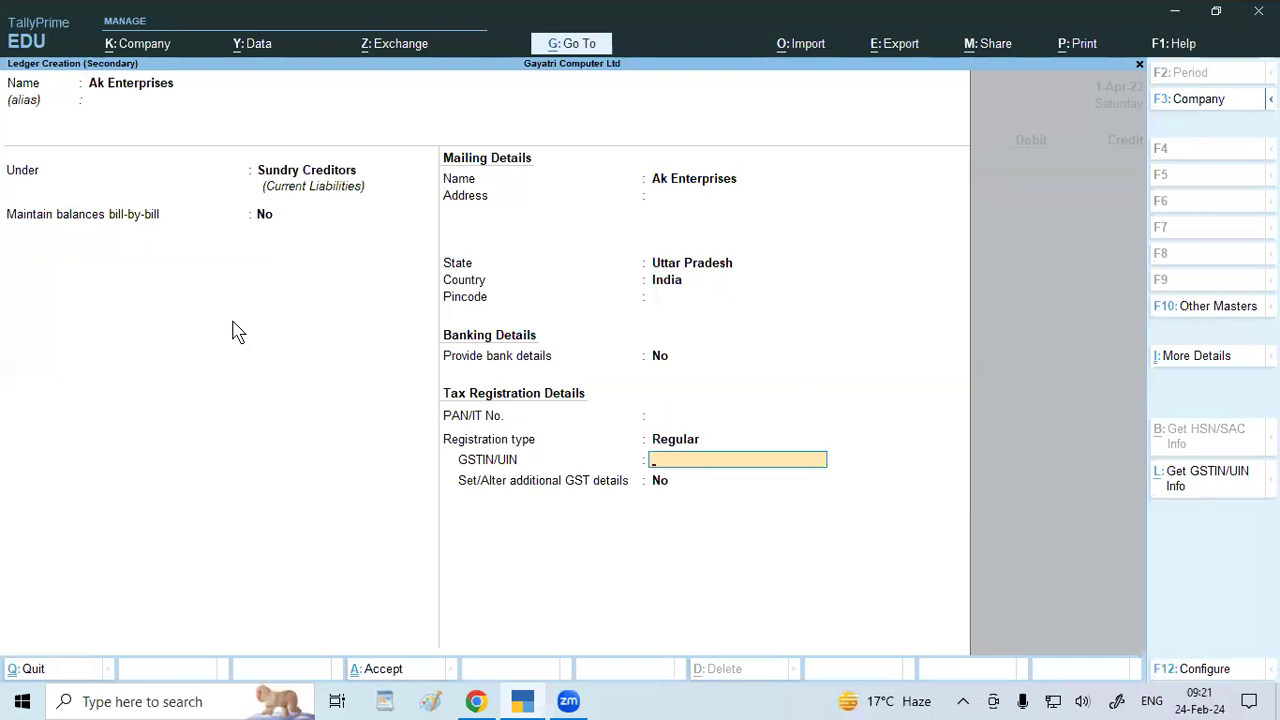
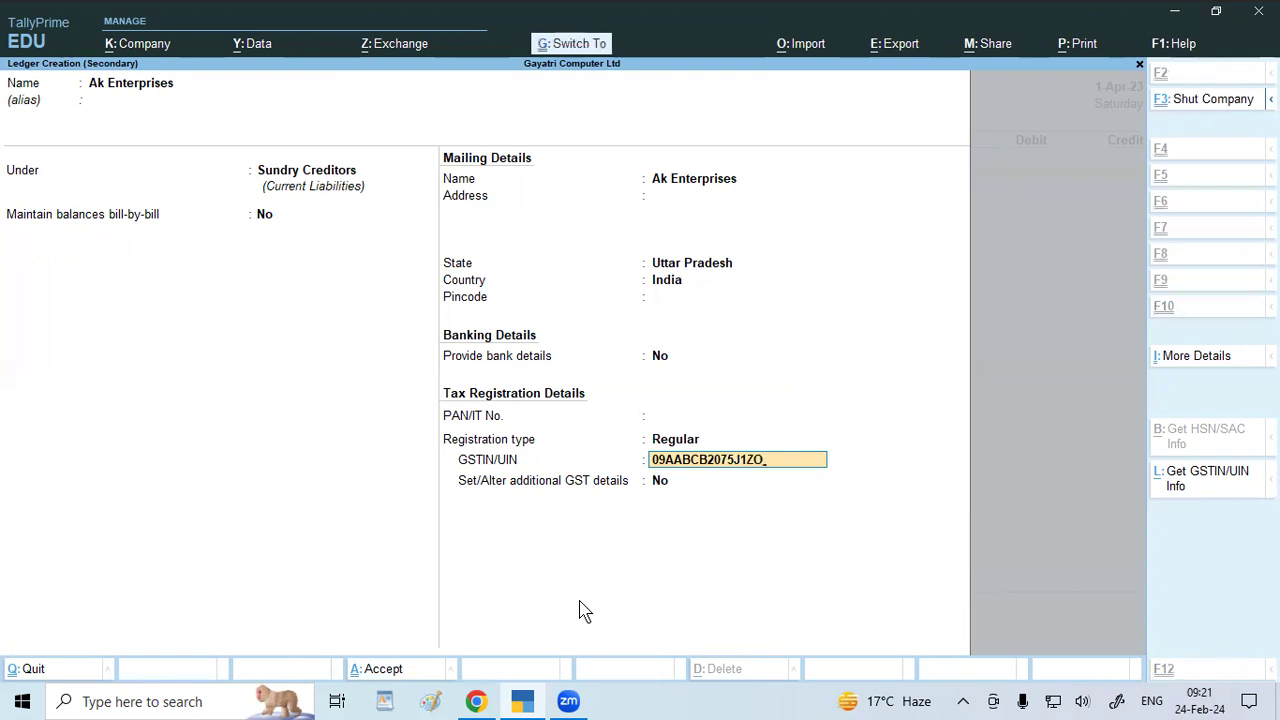
key("ctrl+a")
key("Return")
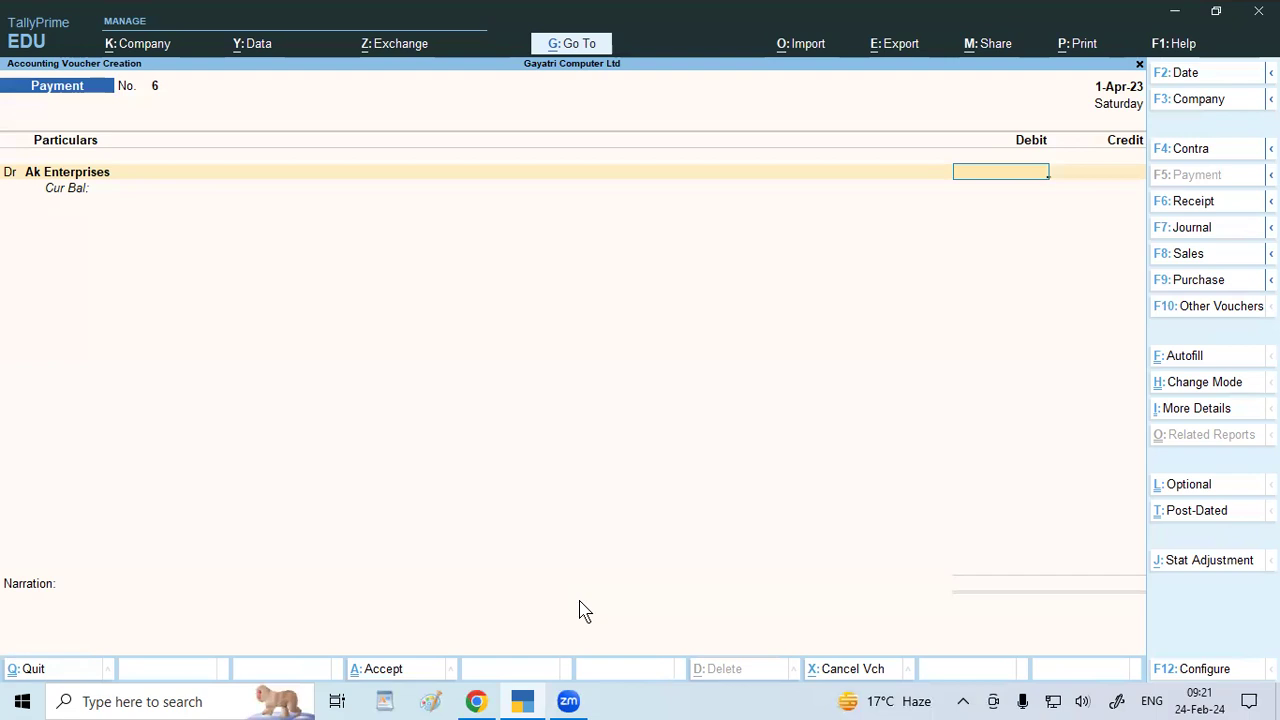
Debit 11,000, credit Current Account at Sbi Bank by cheque 14588, and save voucher No. 6.
type("11000")
key("Return")
key("Return")
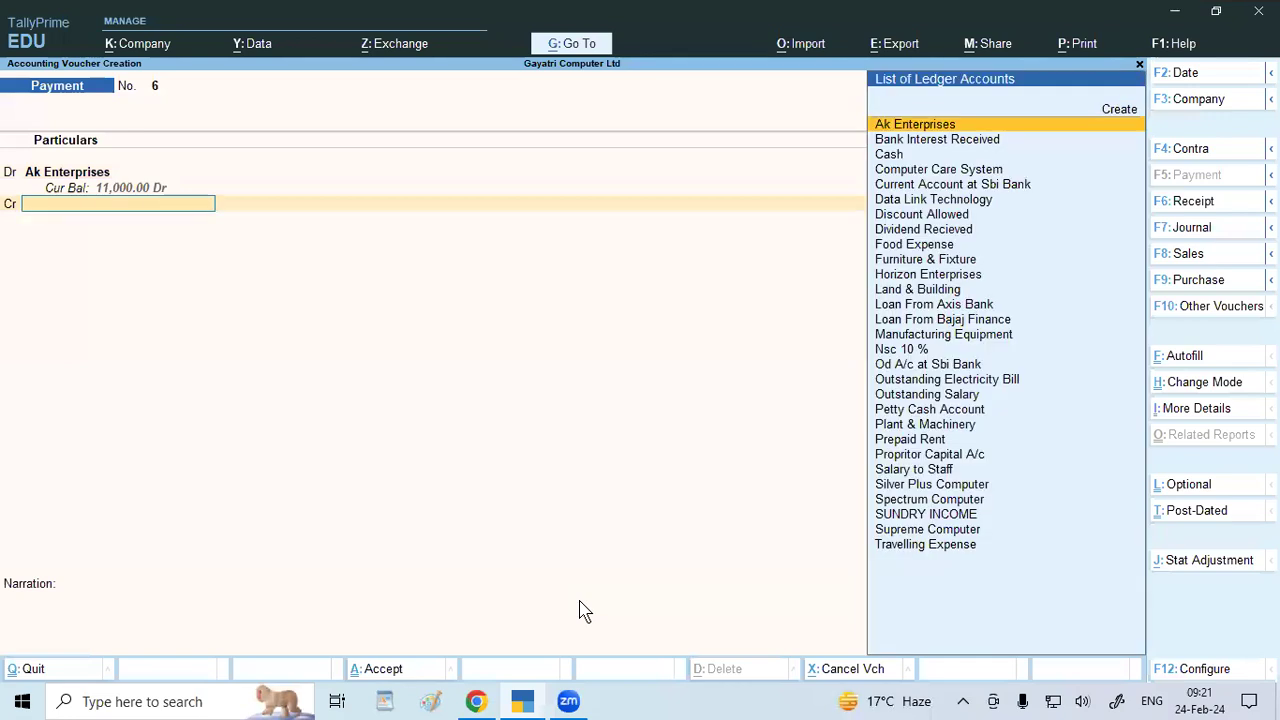
type("Si")
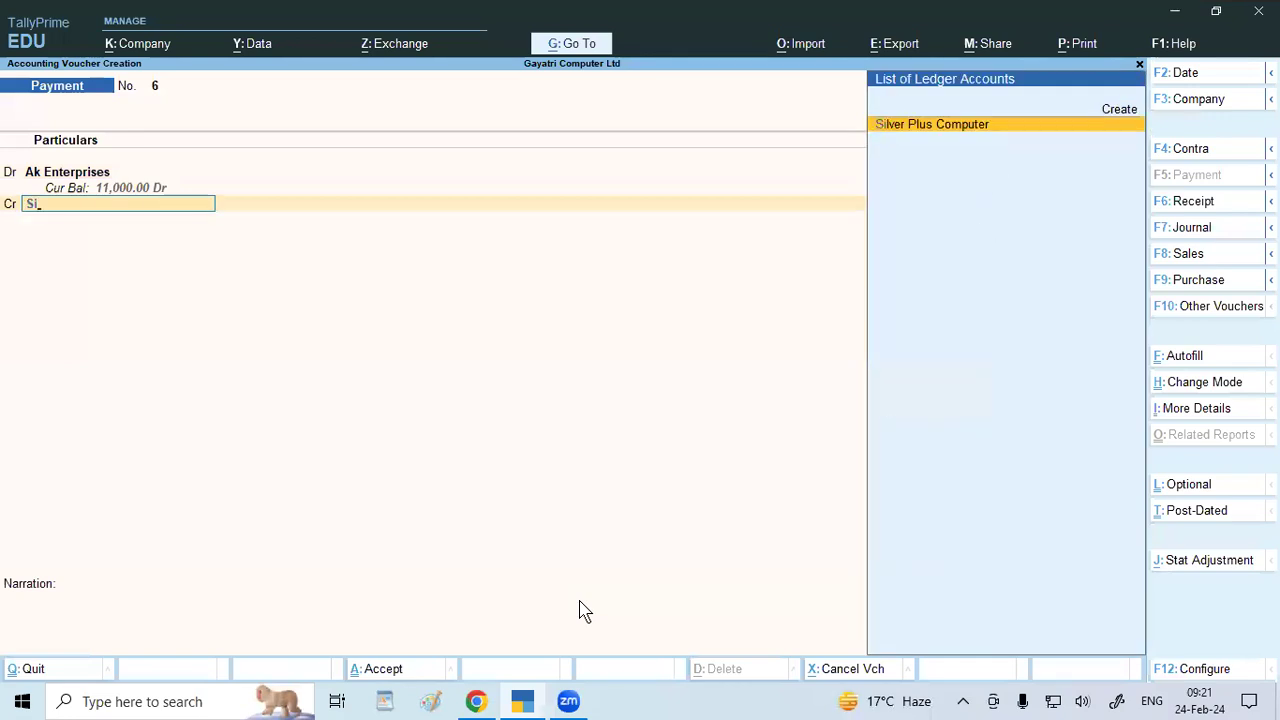
key("BackSpace")
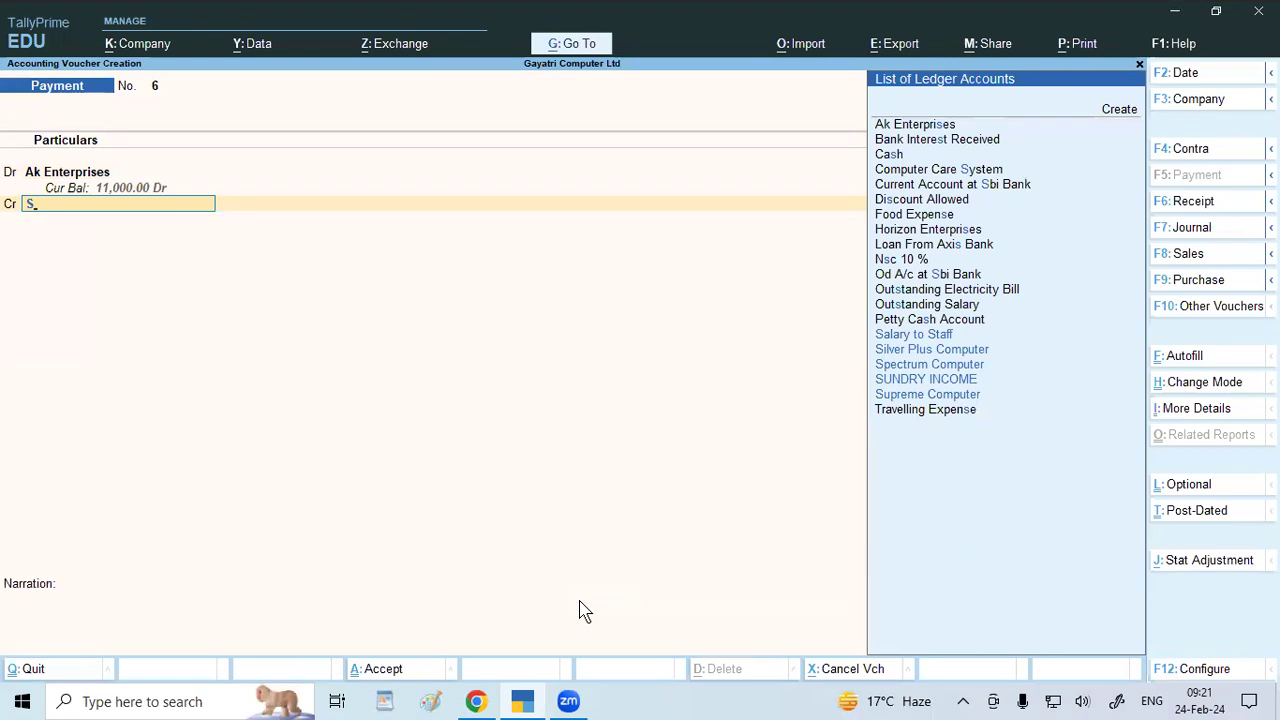
type("bi")
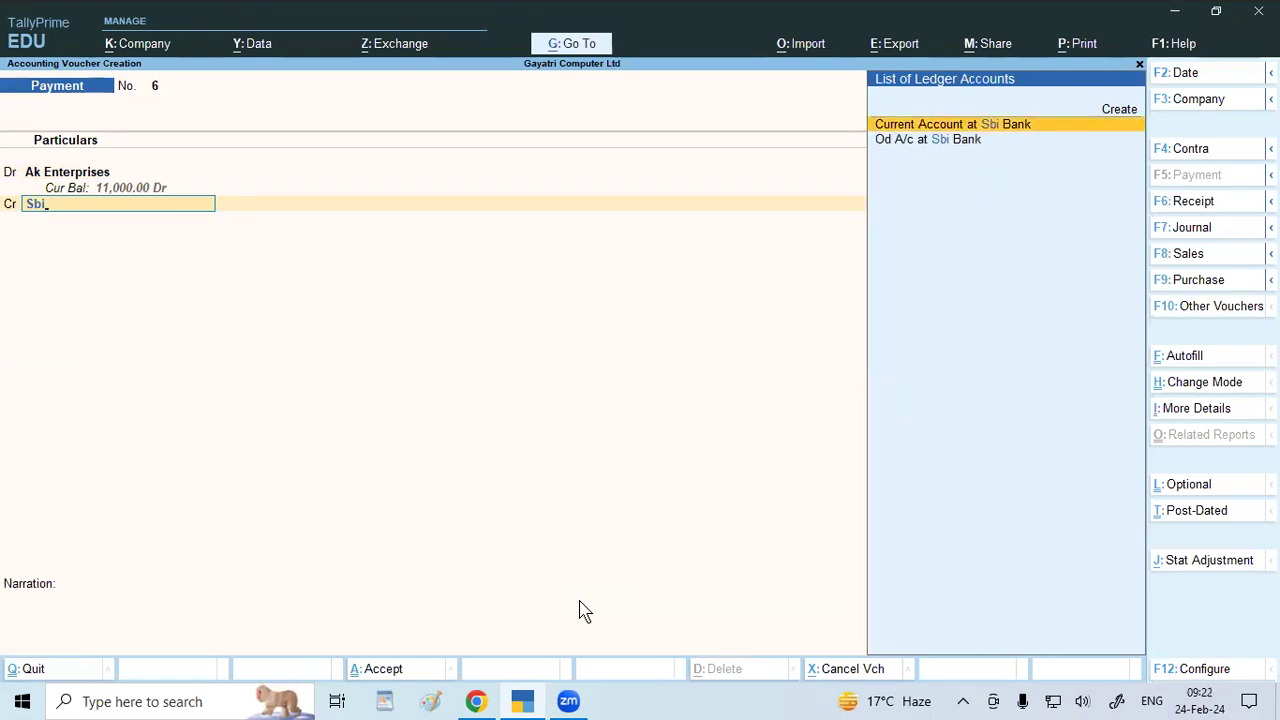
key("Return")
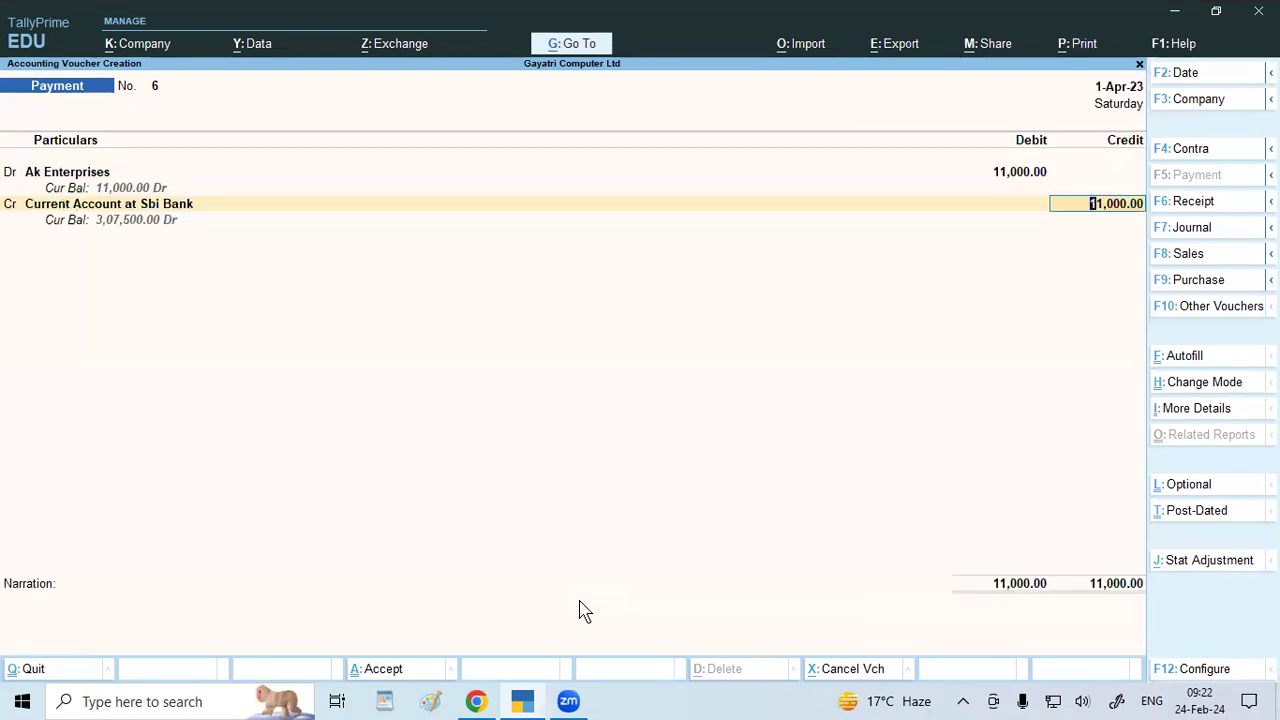
key("Return")
key("Return")
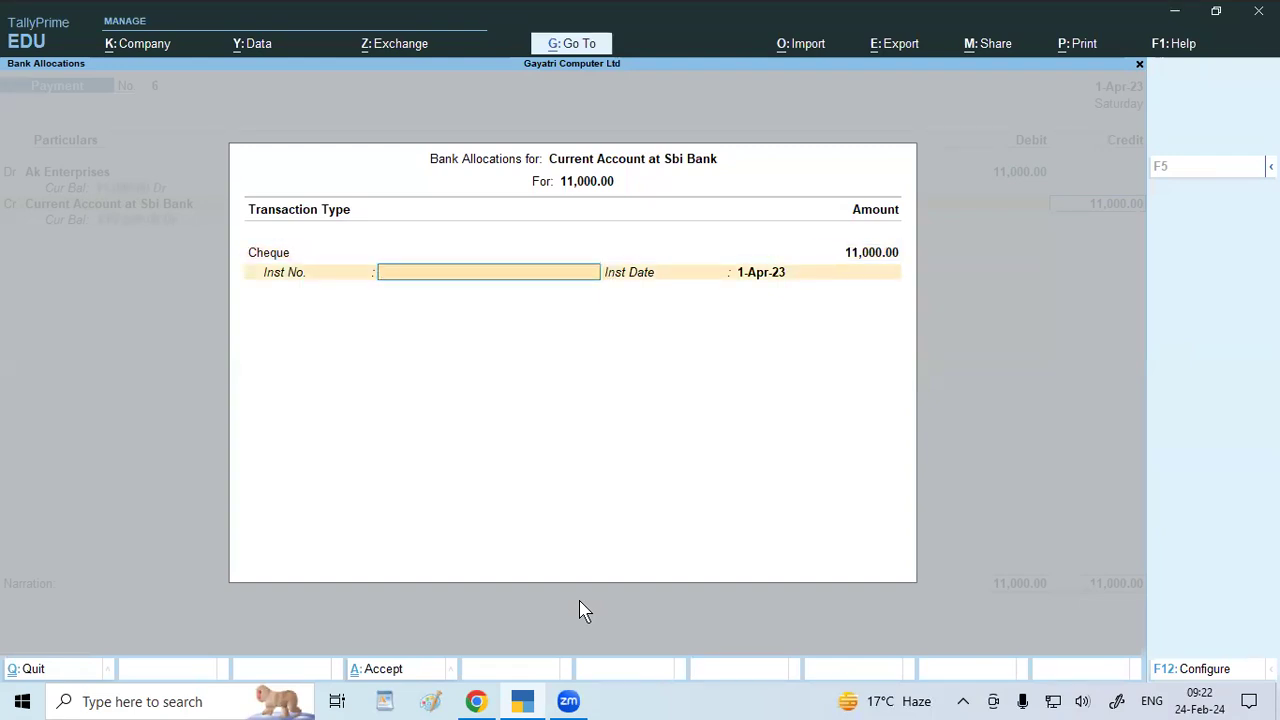
type("14588")
key("ctrl+a")
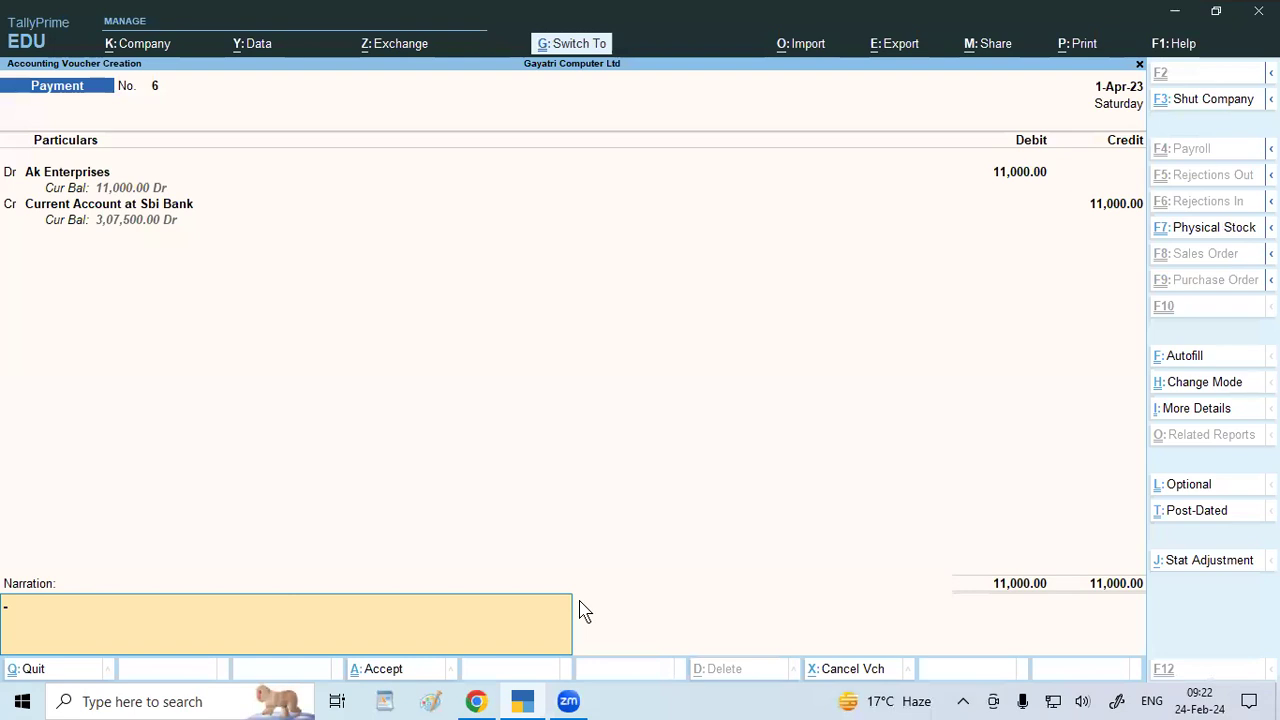
key("ctrl+a")
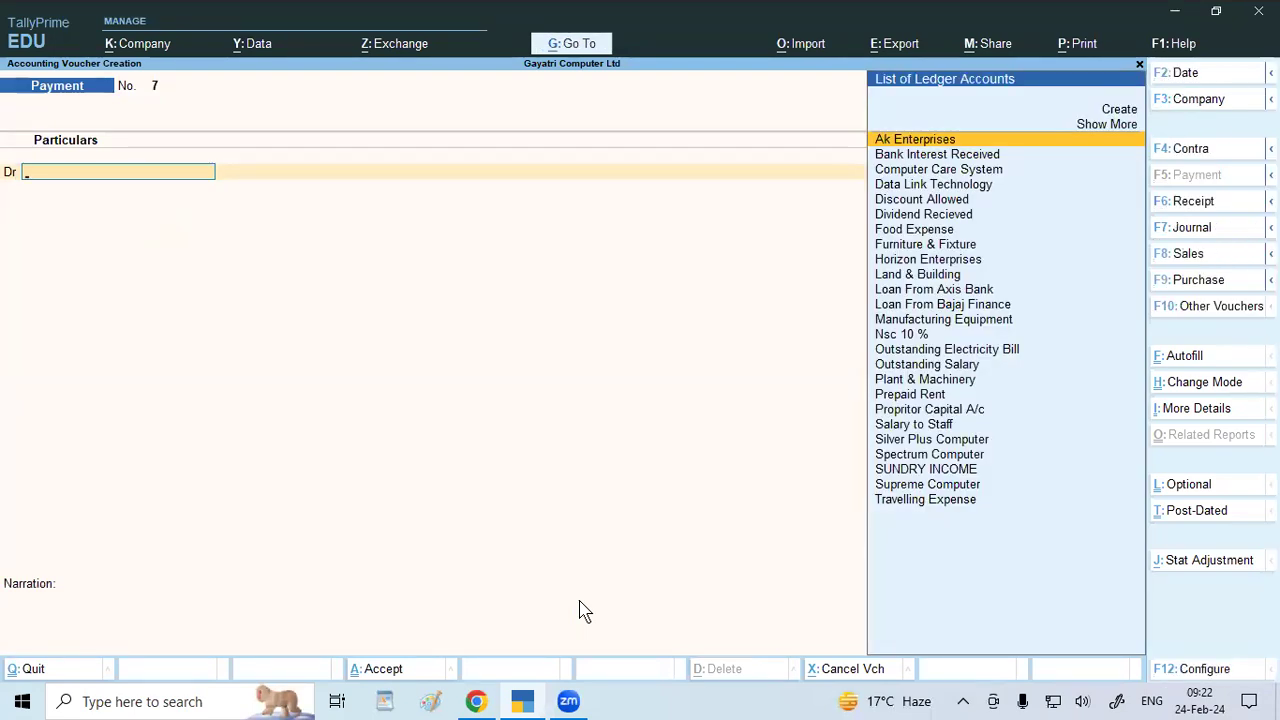
Scroll the Chrome assignment to question 5, paying Computer Care Systems Rs. 34,000.
left_click(476, 701)
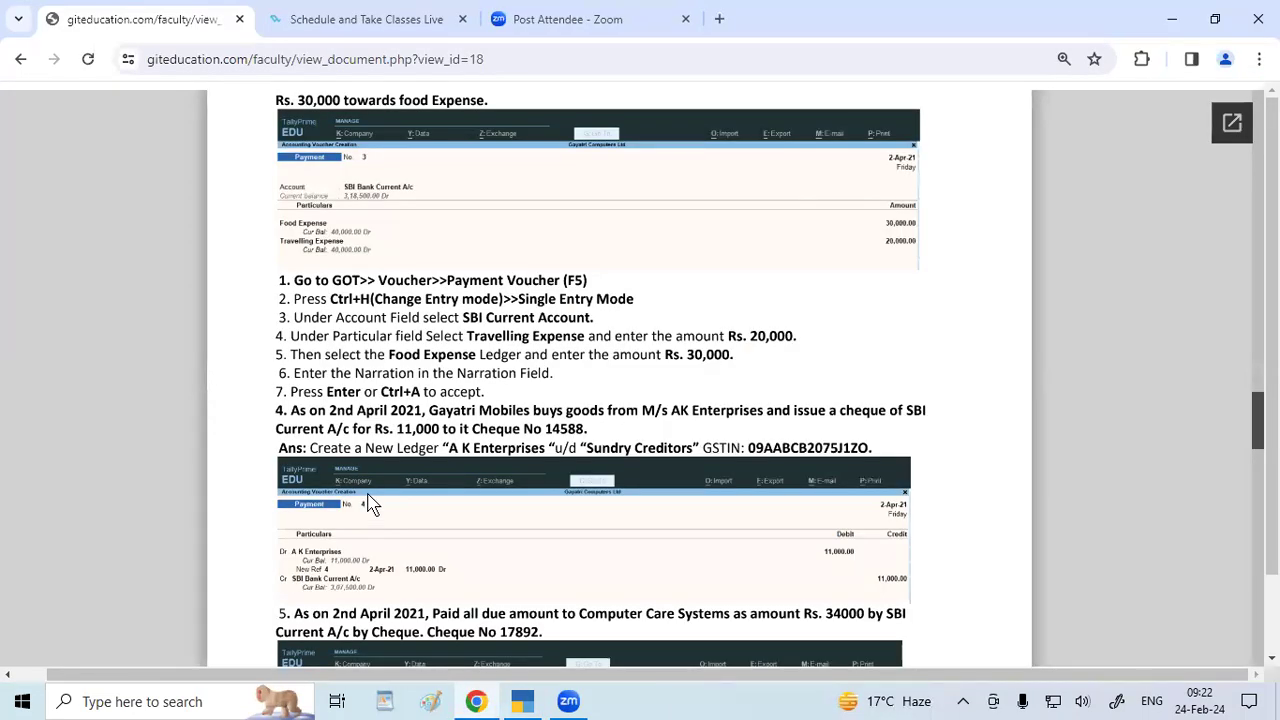
scroll(368, 504, "down", 3)
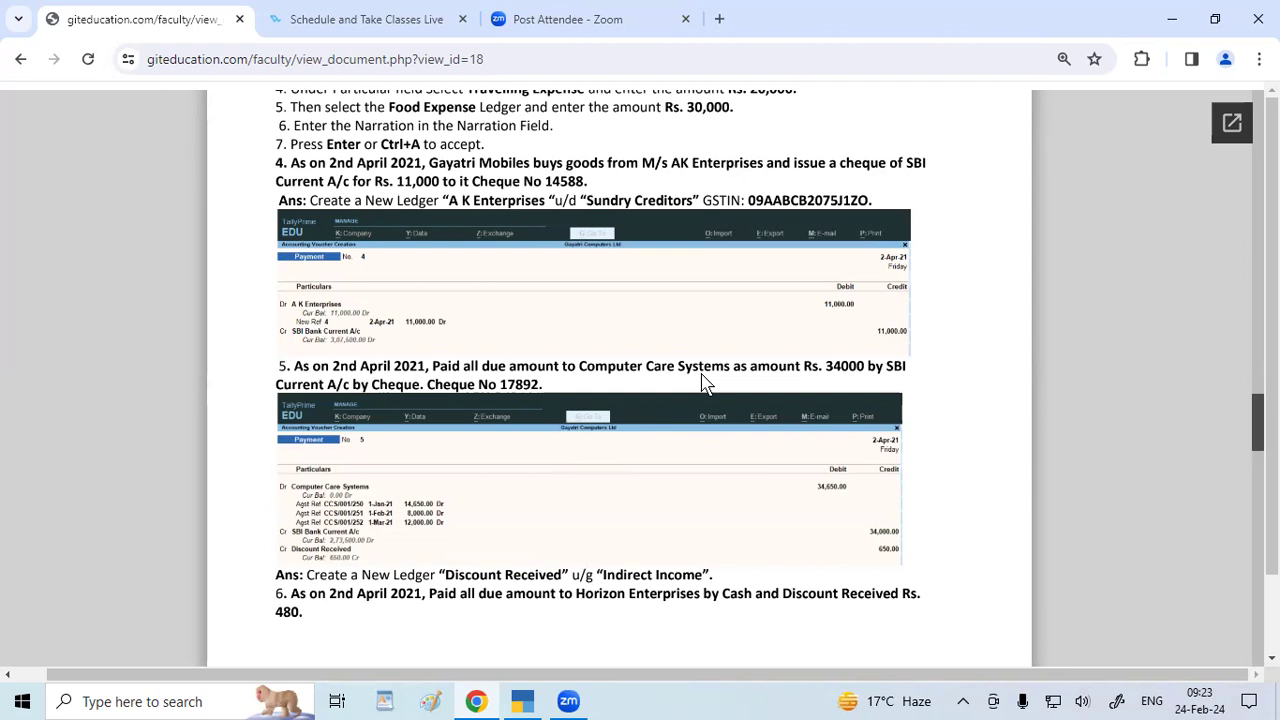
Debit Computer Care System against bills CCS/001/250, 251 and 252, totalling 34,650.
left_click(522, 701)
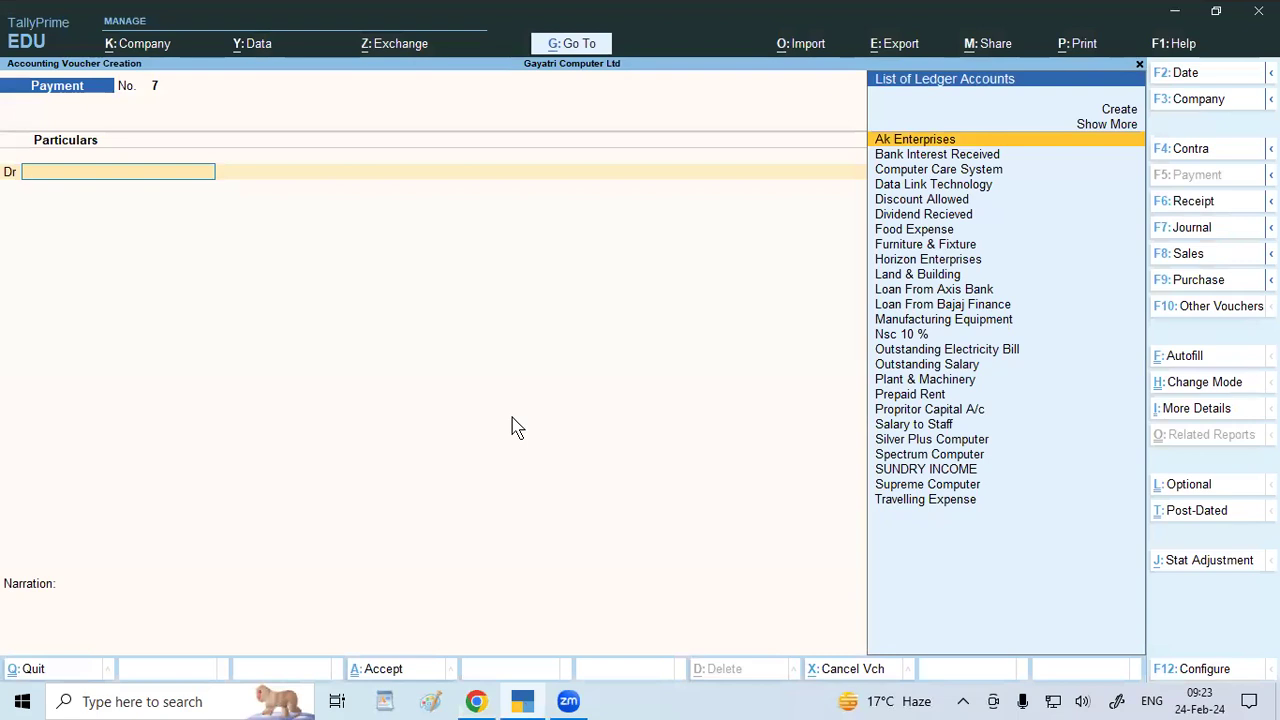
type("Computer Care System")
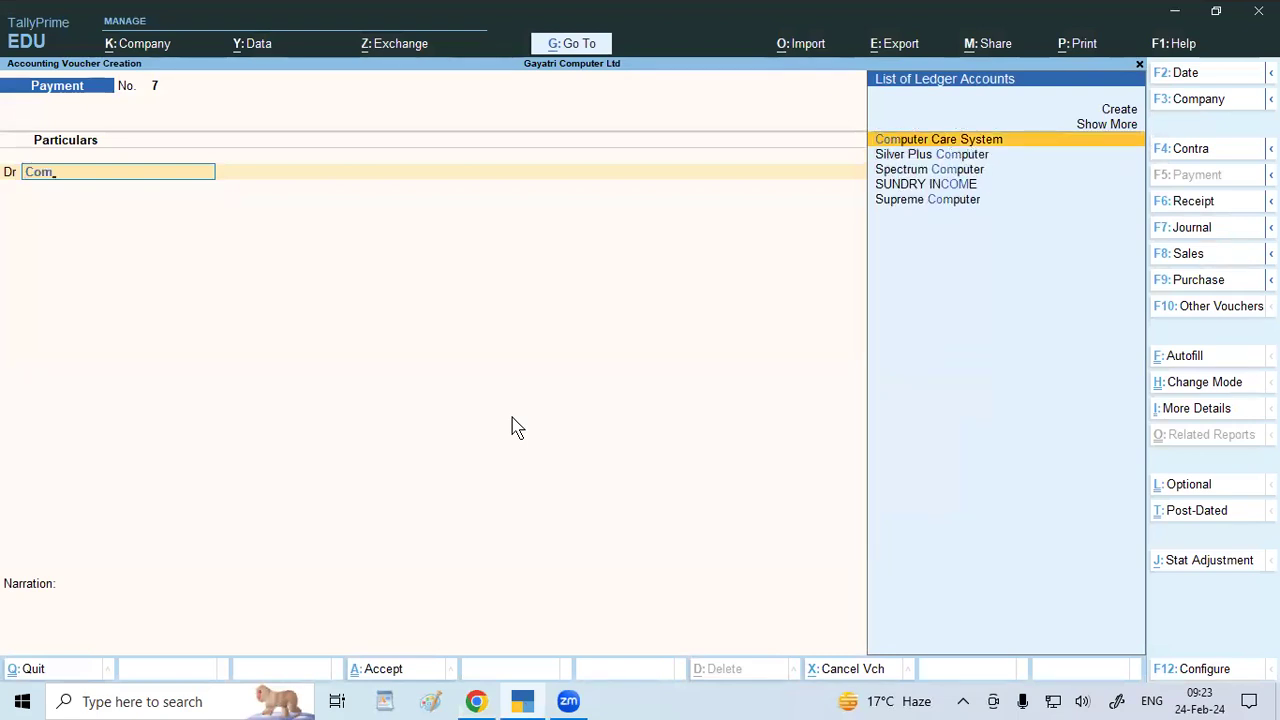
key("Return")
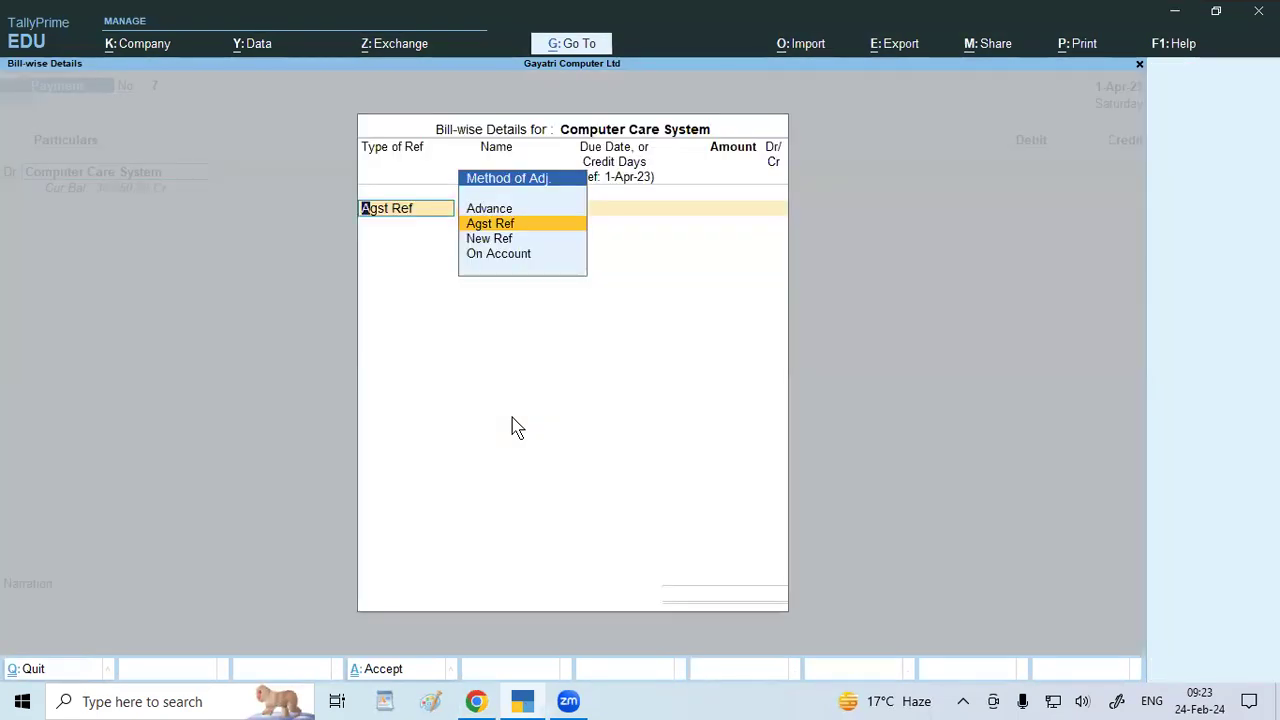
key("Return")
key("Return")
key("Return")
key("Return")
key("Down")
key("Down")
key("Return")
key("Return")
key("Return")
key("Return")
key("Down")
key("Down")
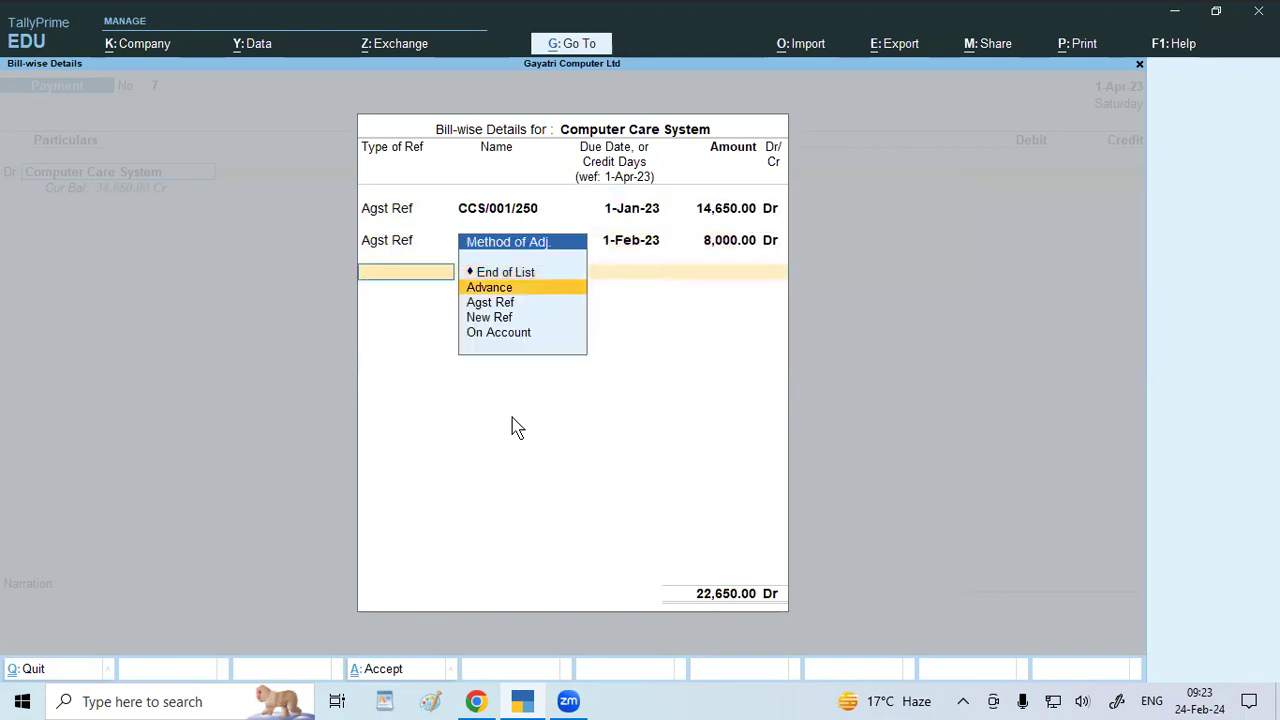
key("Return")
key("Return")
key("Return")
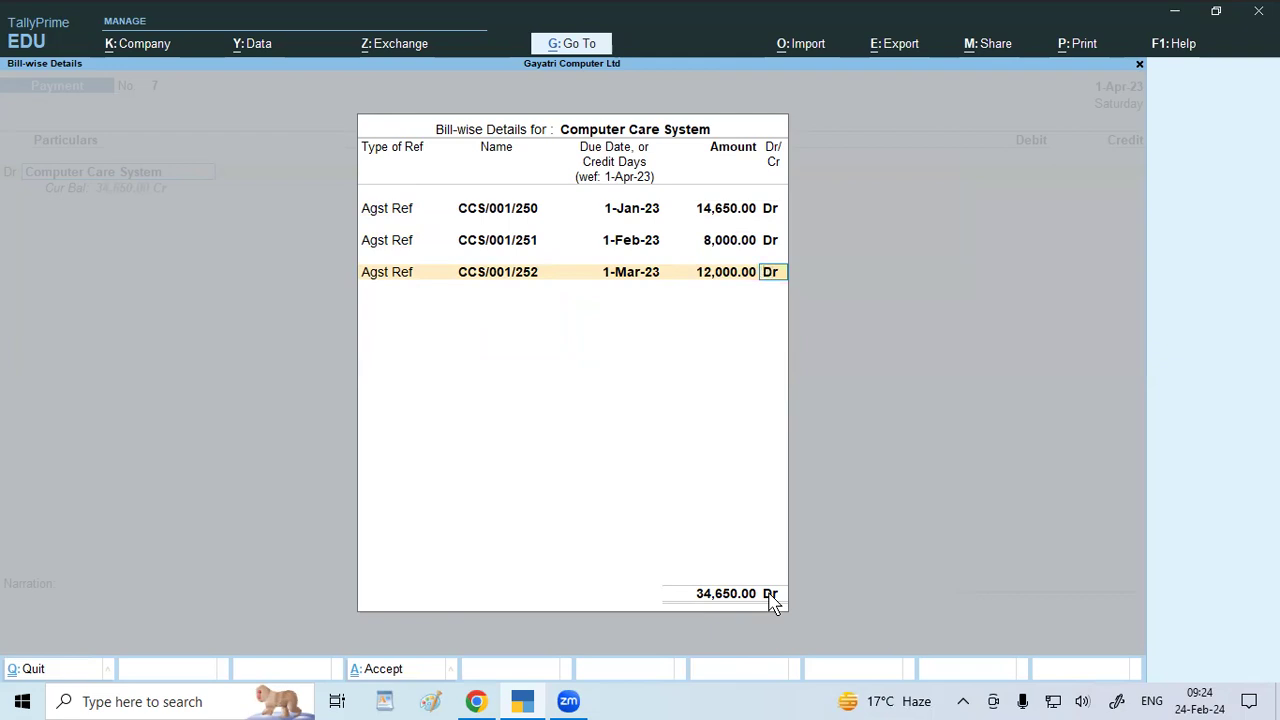
key("Return")
key("Return")
key("Return")
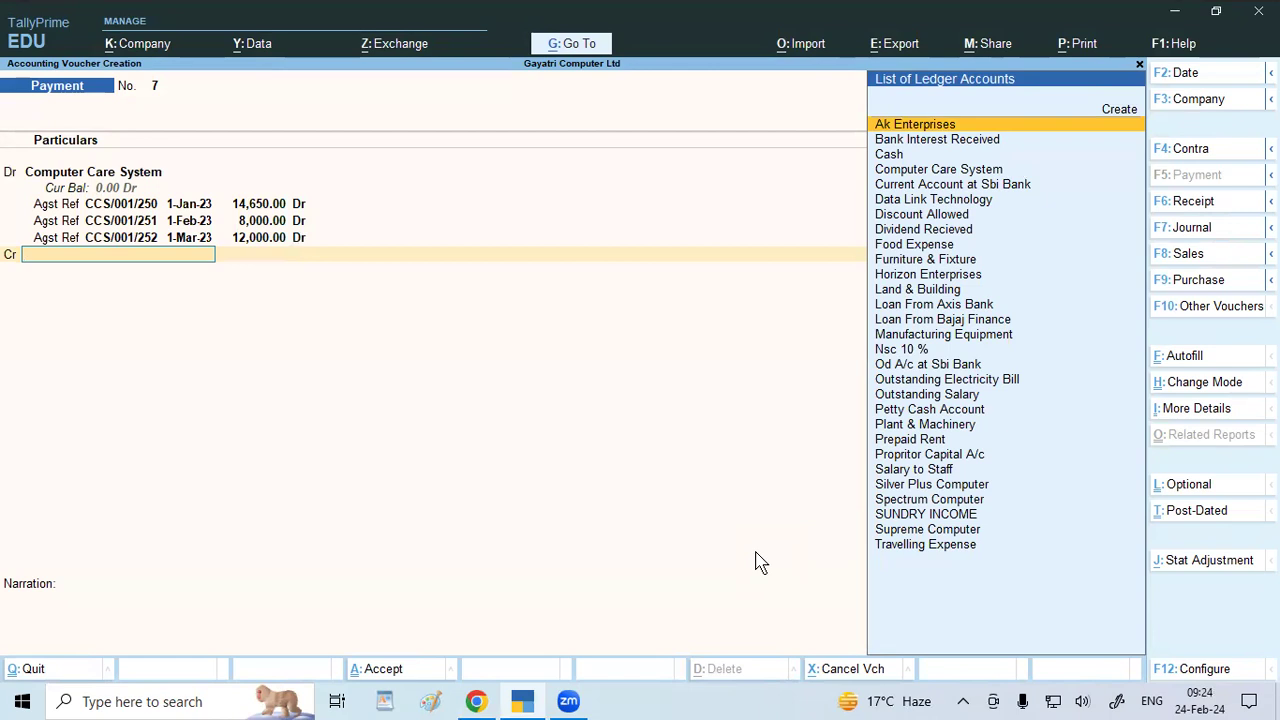
Credit Current Account at Sbi Bank 34,000 as a cheque payment numbered 17892.
type("Sbi")
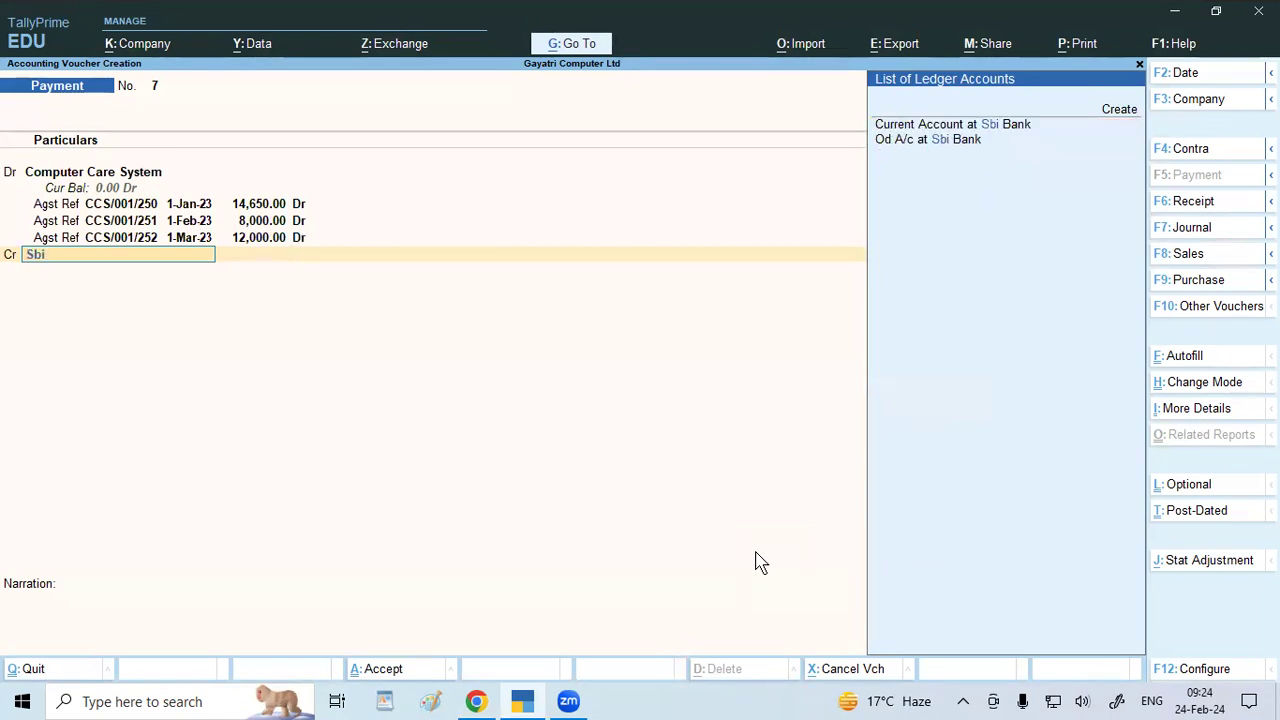
key("Down")
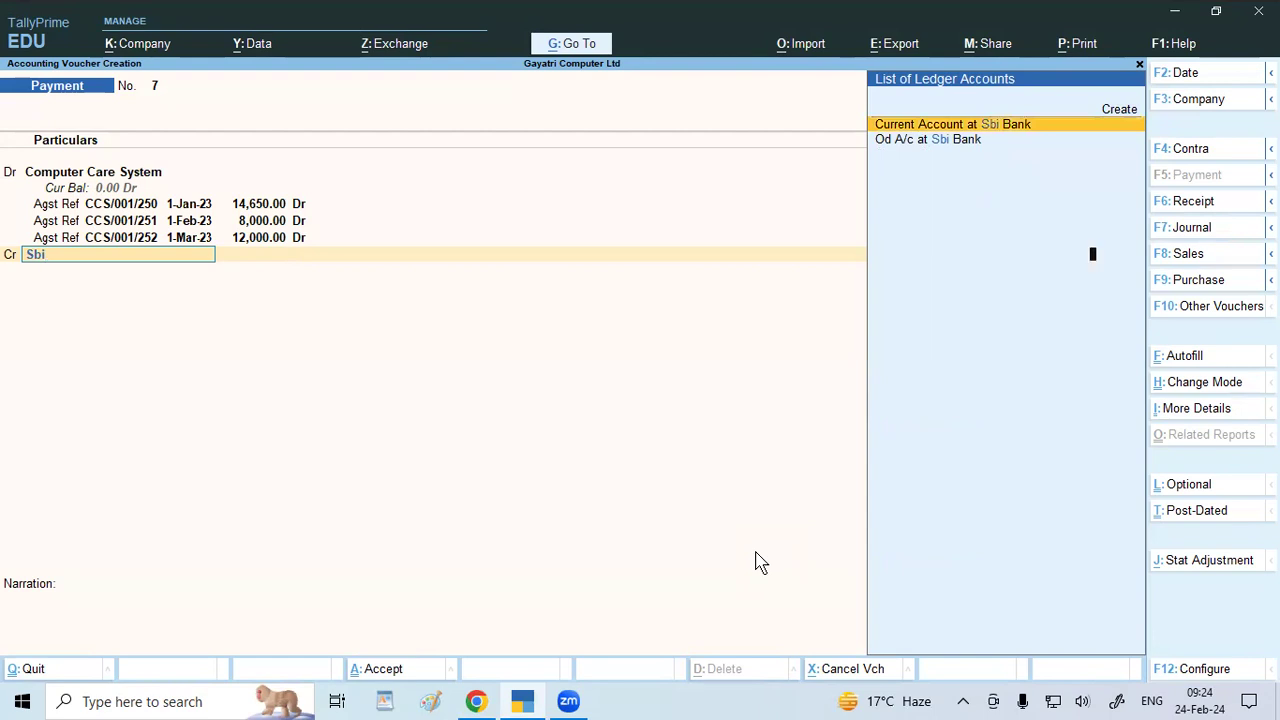
key("Return")
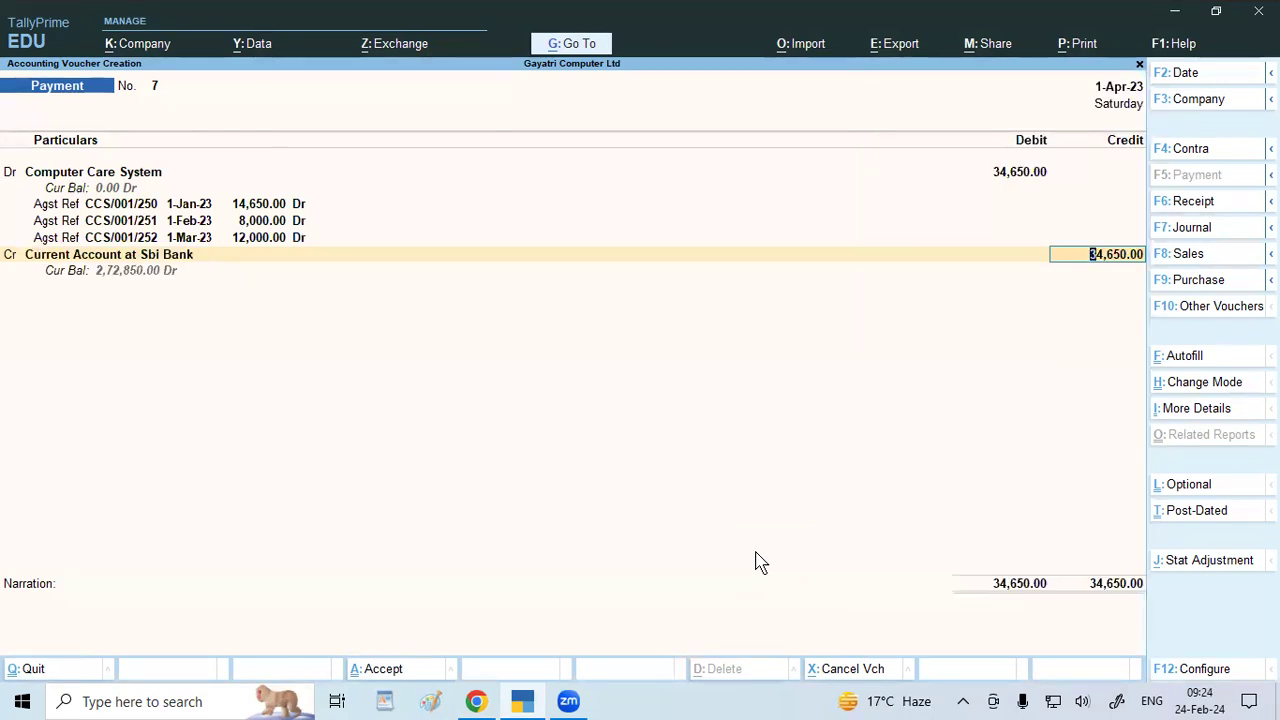
type("34000")
key("Return")
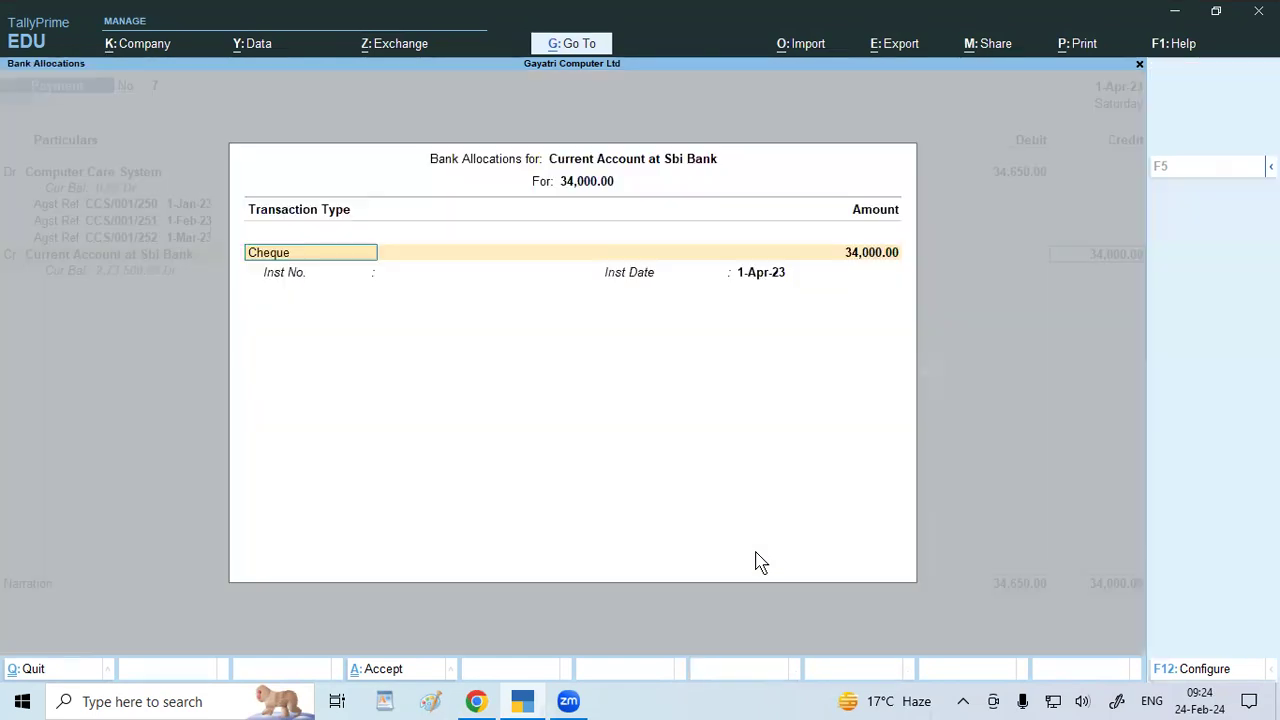
key("Return")
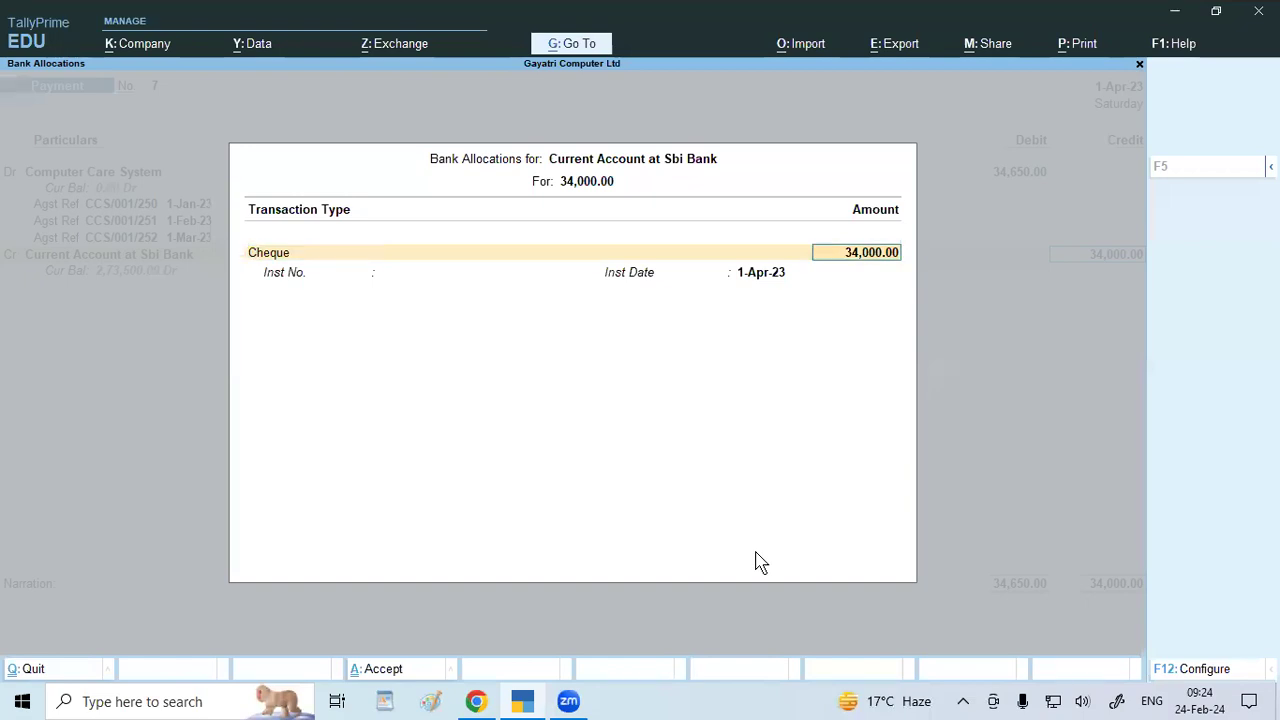
key("Return")
type("14")
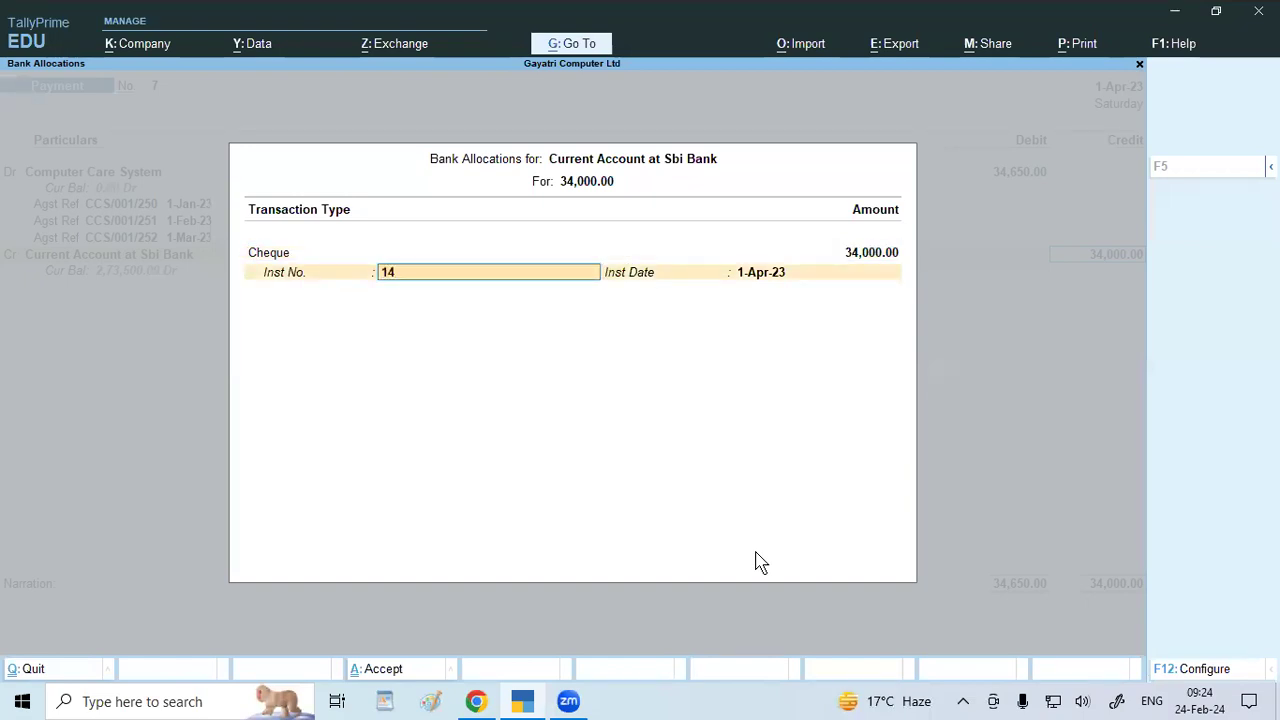
key("BackSpace")
type("7892")
key("Return")
key("Return")
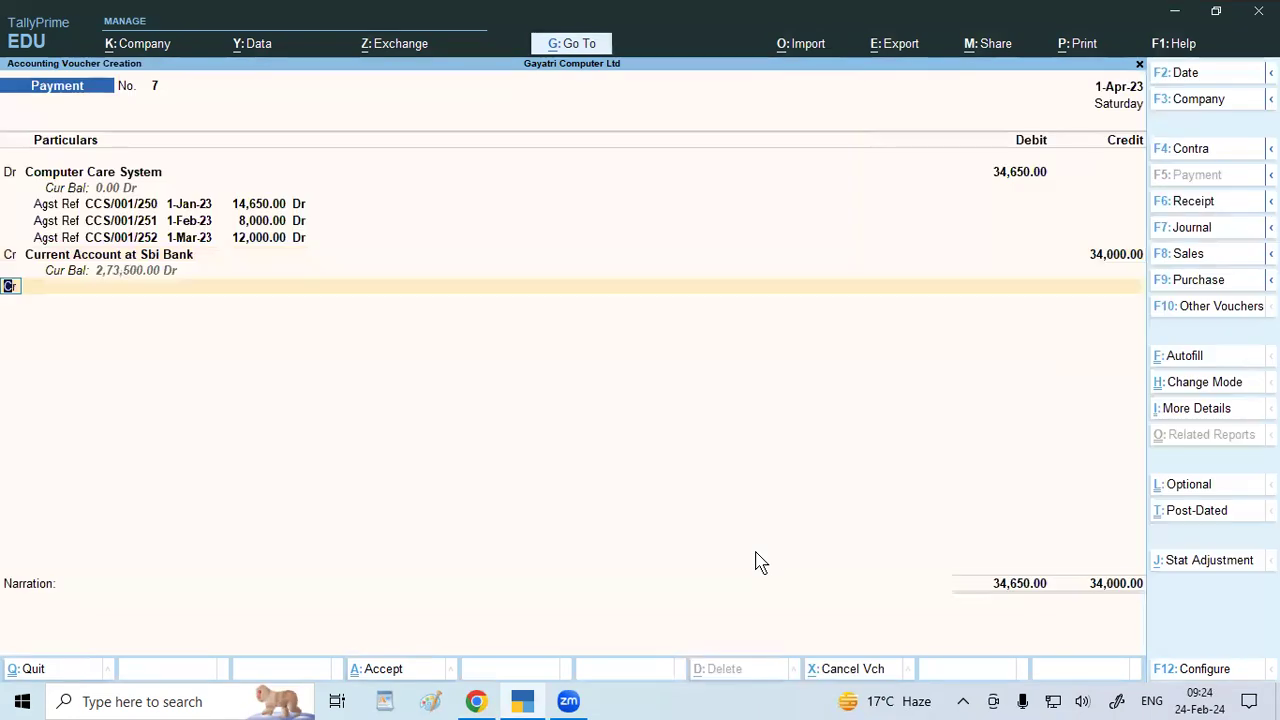
key("Return")
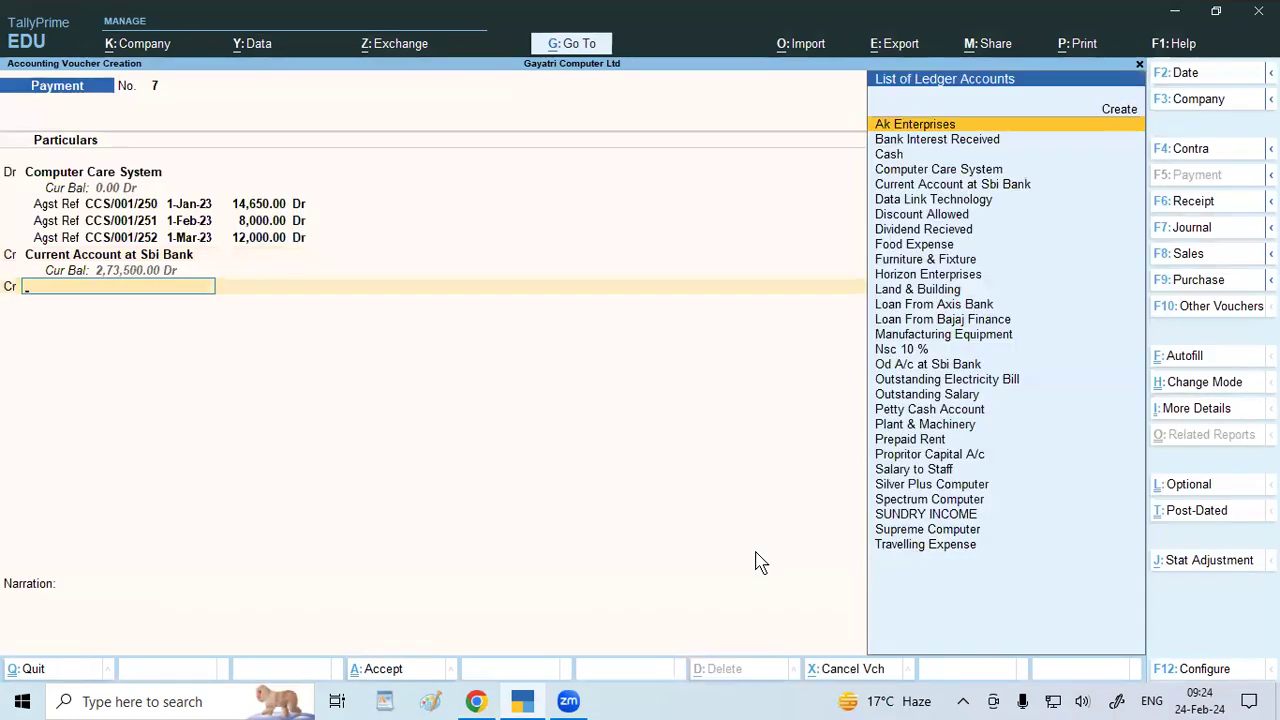
Pick Dividend Recieved as the third credit ledger, reselecting it after backing out once.
type("D")
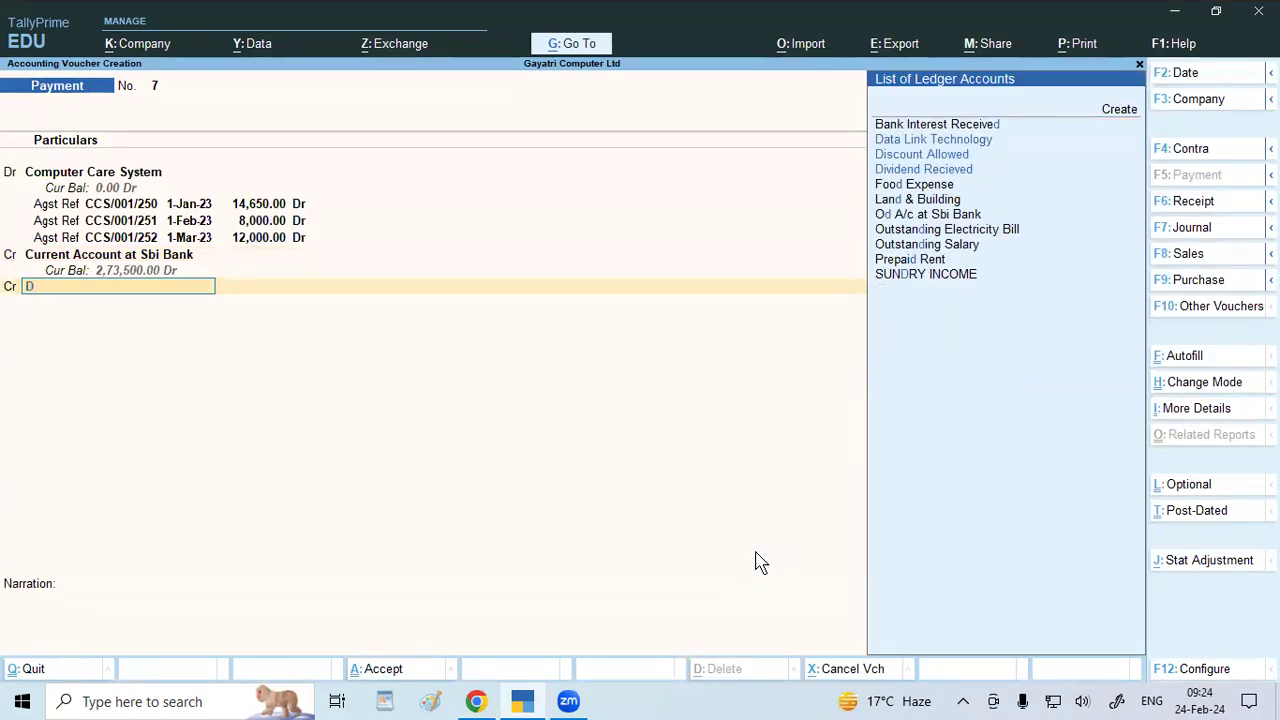
key("Down")
key("Down")
key("Down")
key("Return")
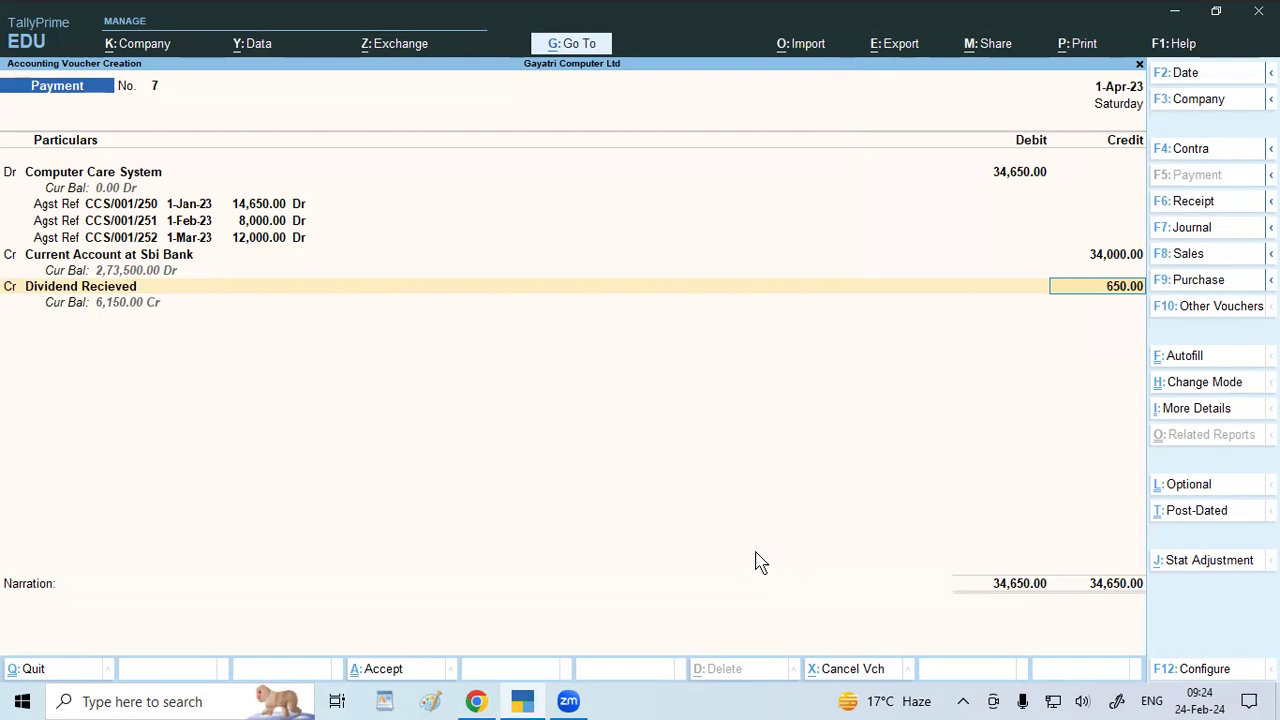
key("BackSpace")
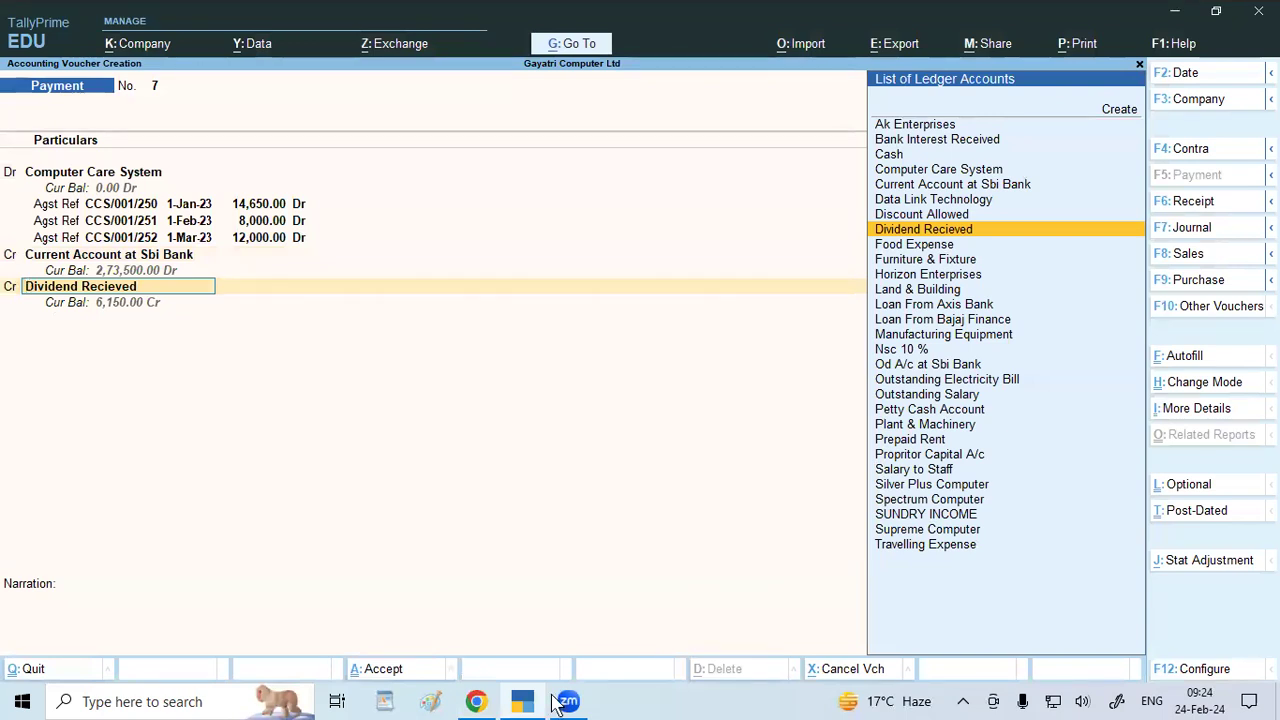
type("Di")
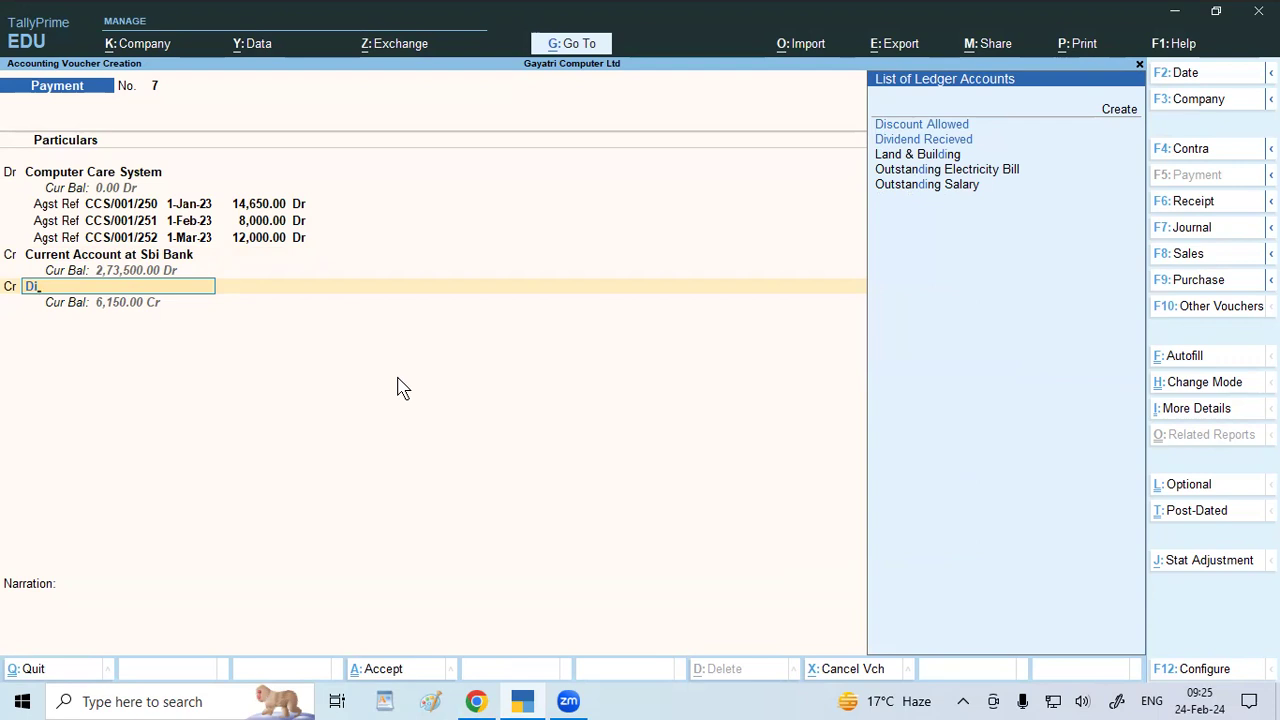
key("Down")
key("Return")
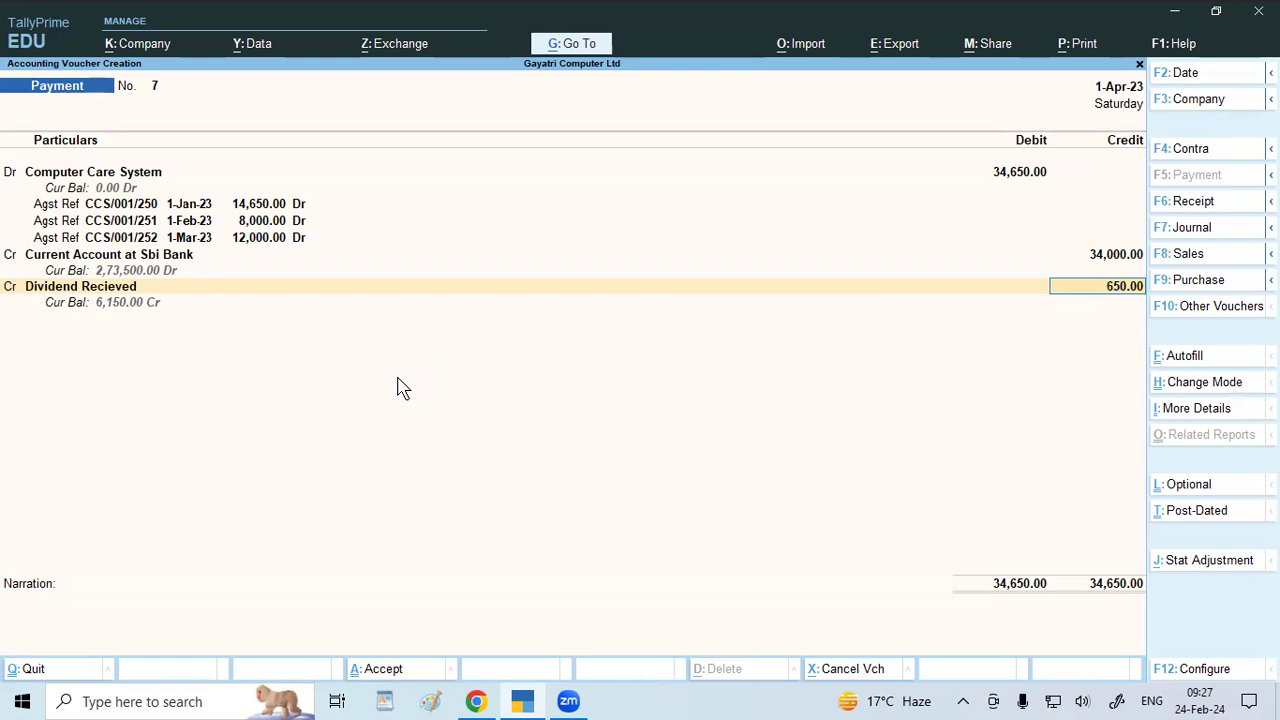
Replace Dividend Recieved on the third credit line with a new ledger named 'Discount Received'.
key("BackSpace")
type("D")
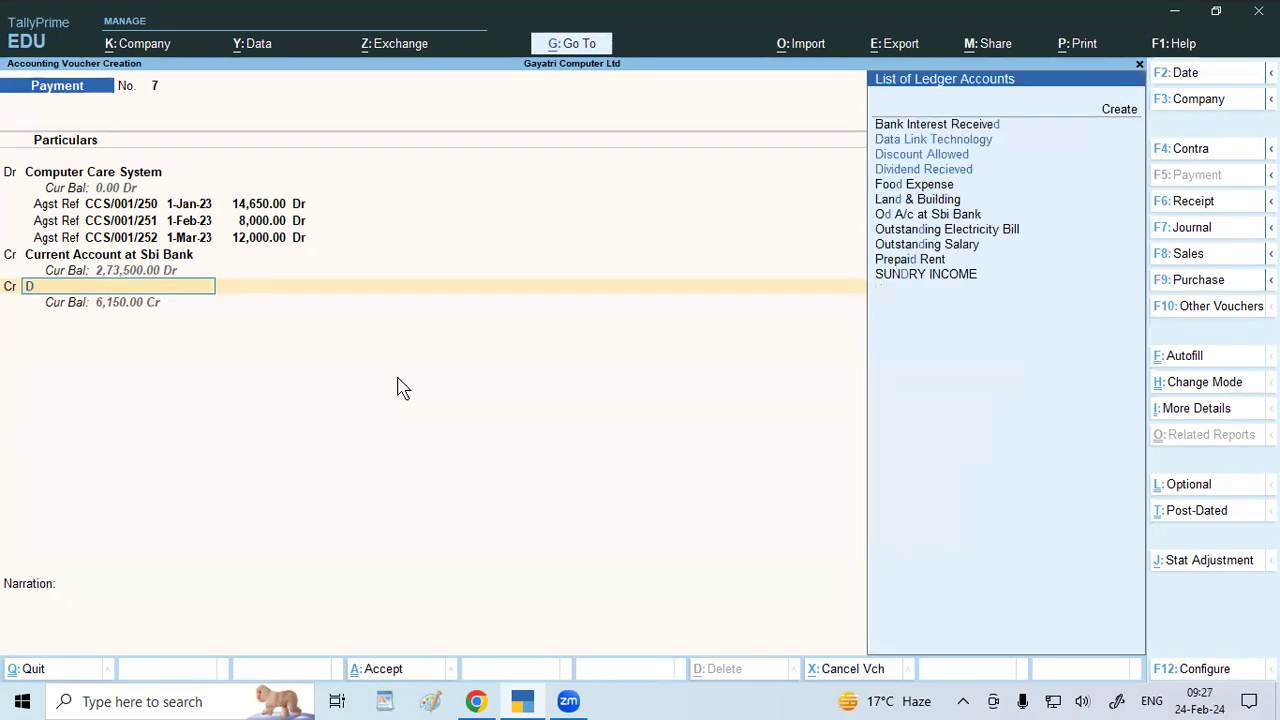
type("i")
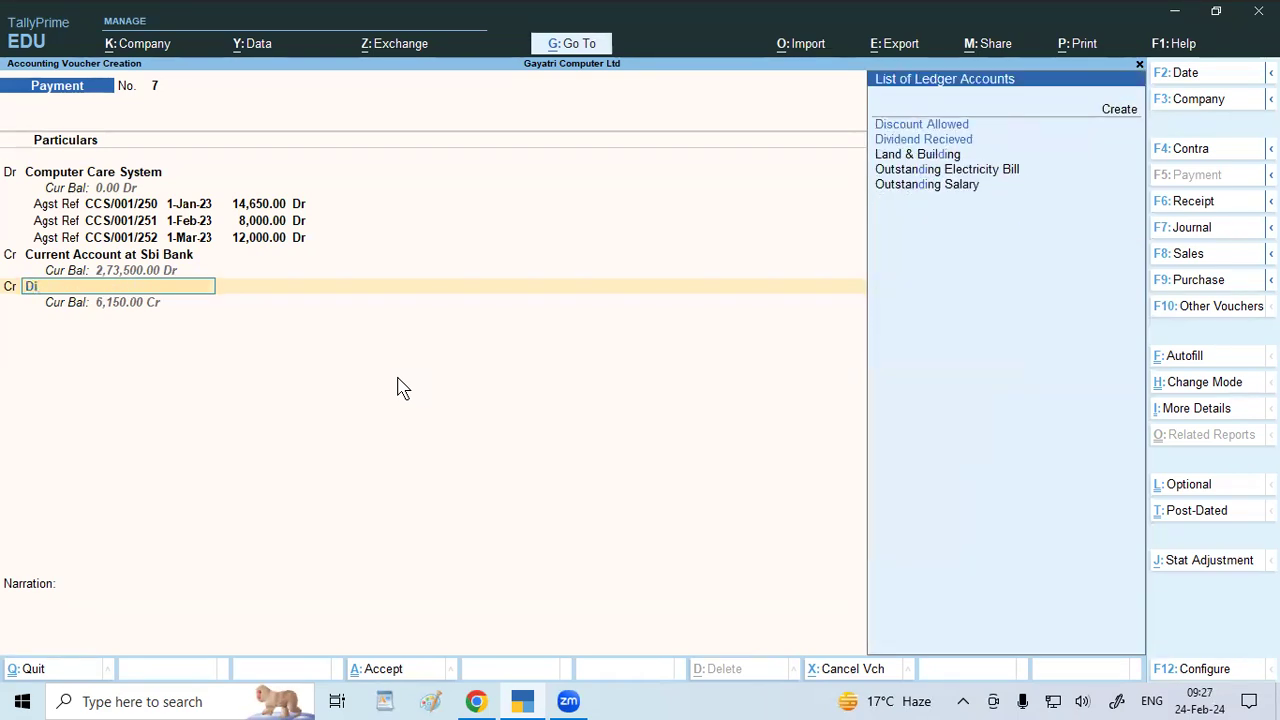
key("Down")
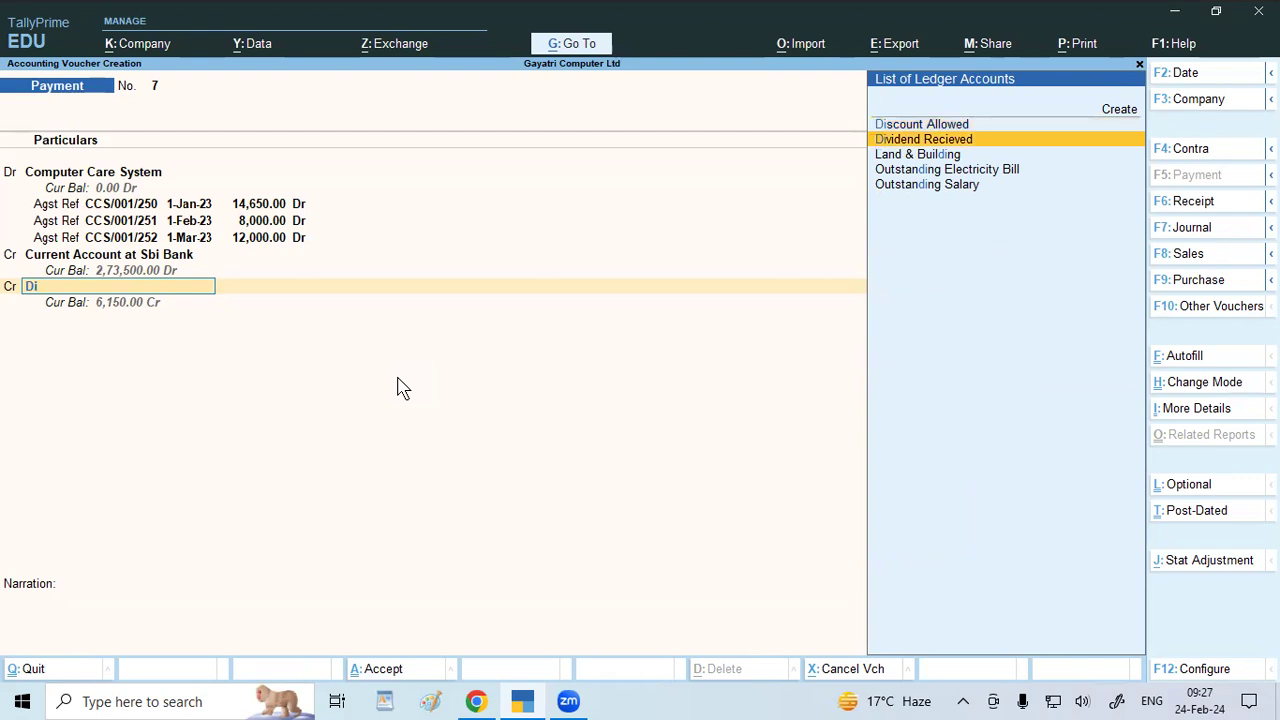
key("Return")
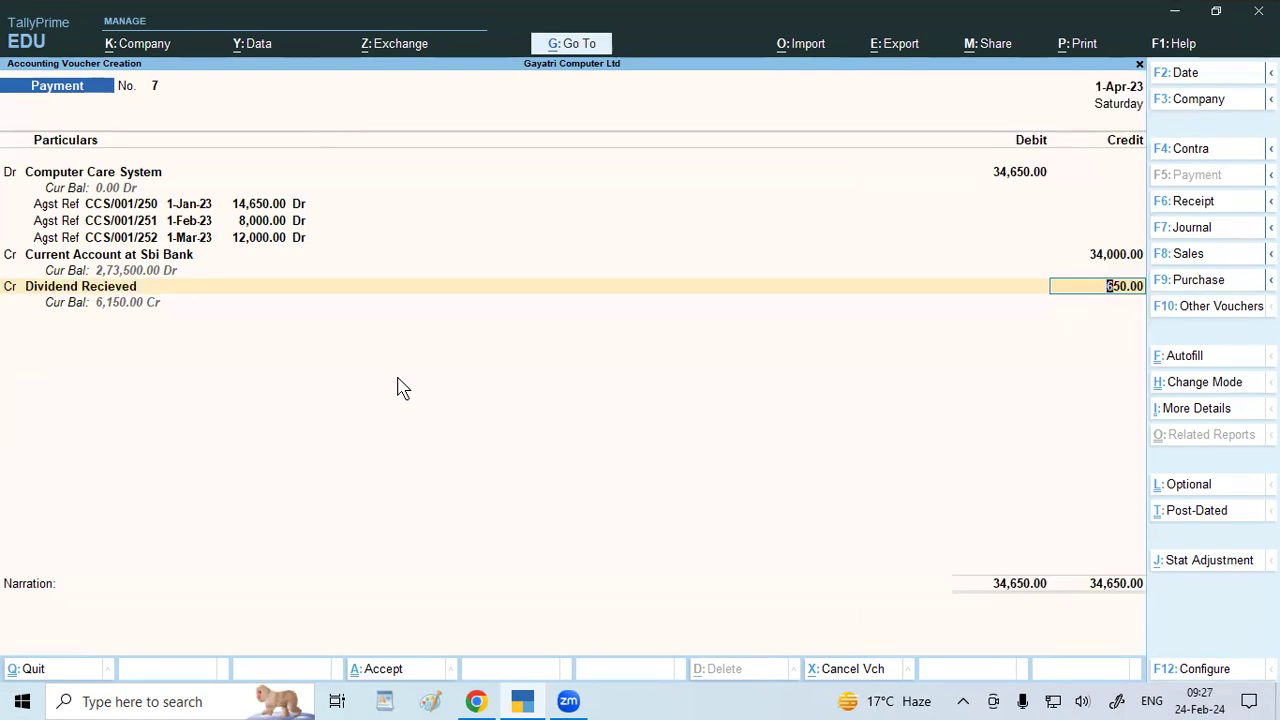
key("BackSpace")
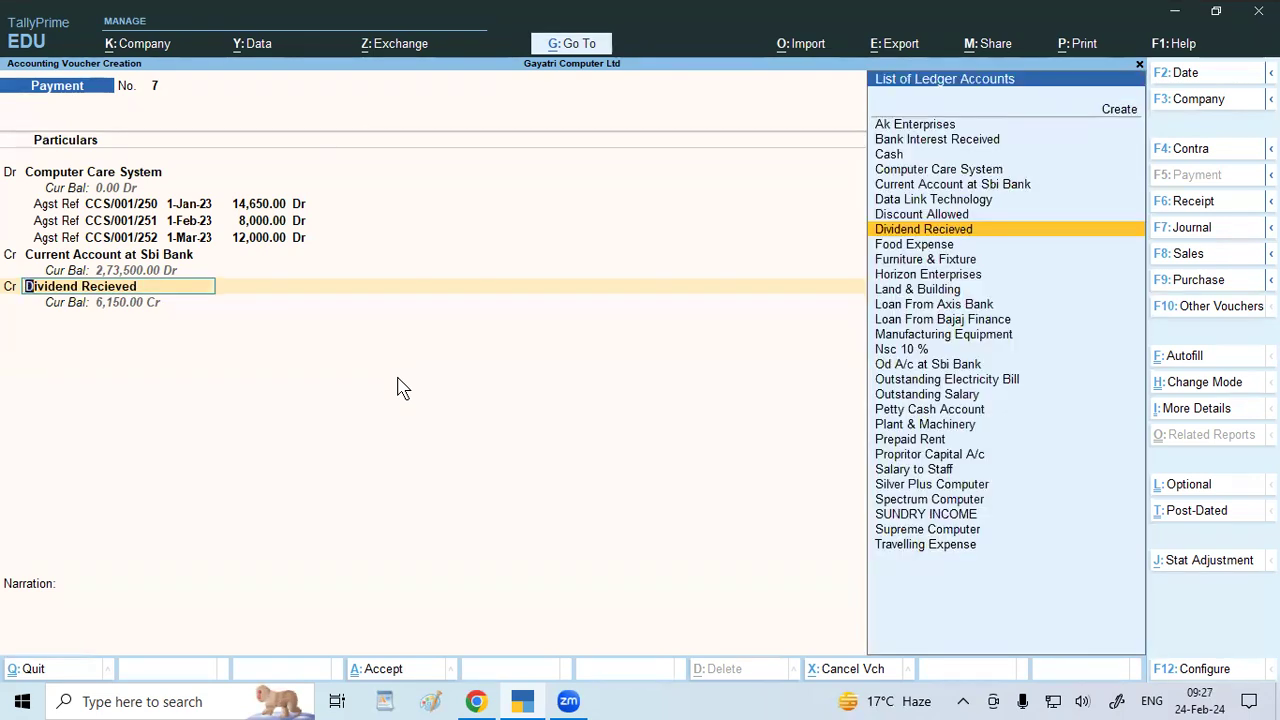
key("alt+c")
type("D")
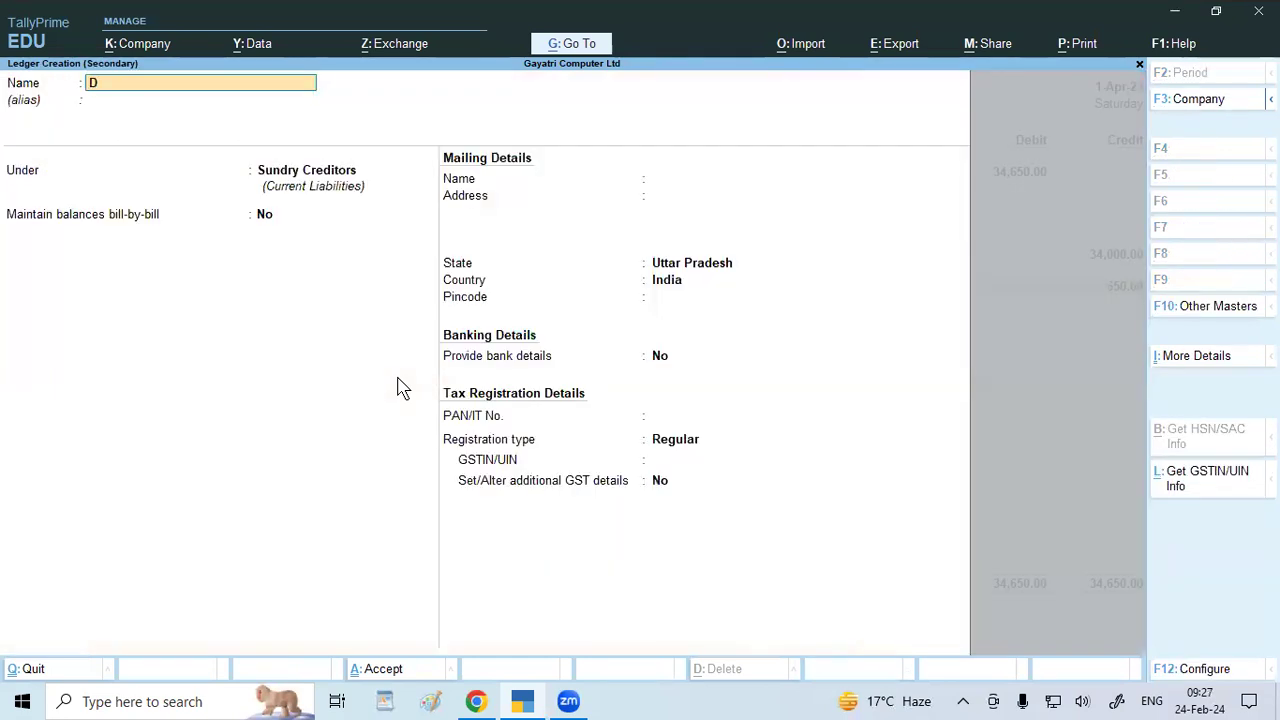
type("iscount Received")
key("Return")
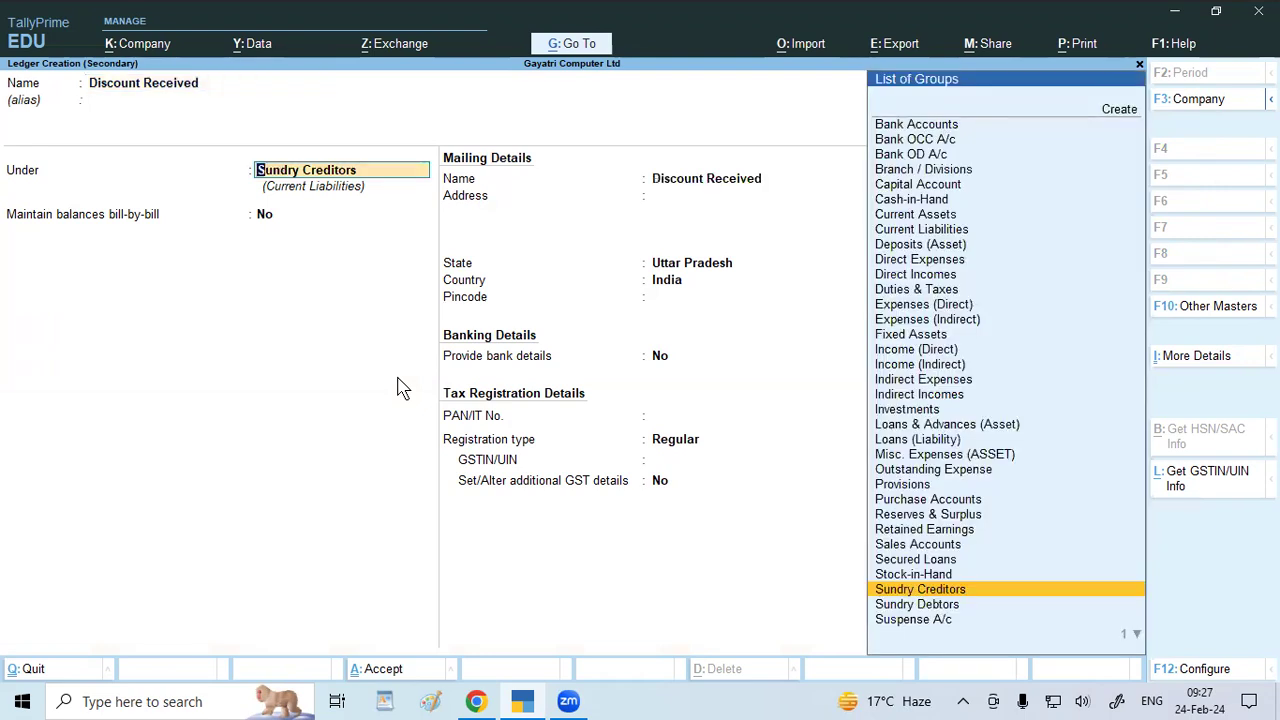
Put Discount Received under Indirect Incomes with GST Not Applicable, then save payment voucher 7.
type("Indi")
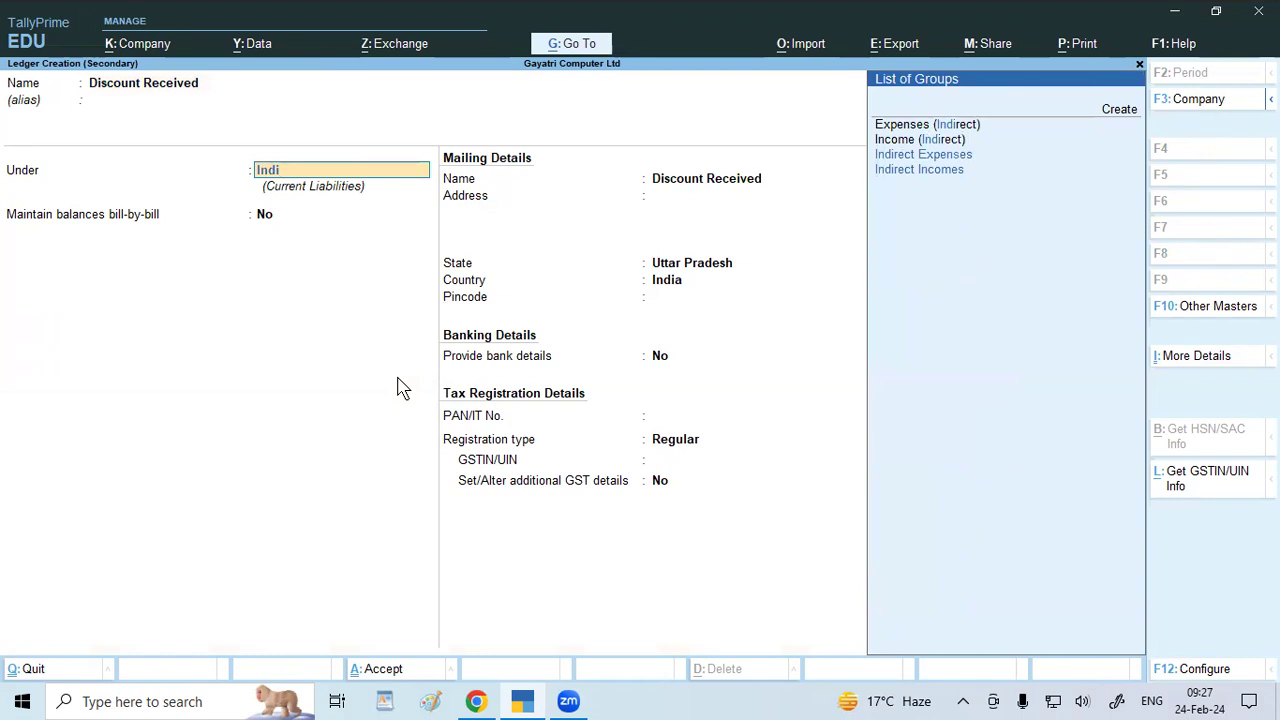
key("Down")
key("Return")
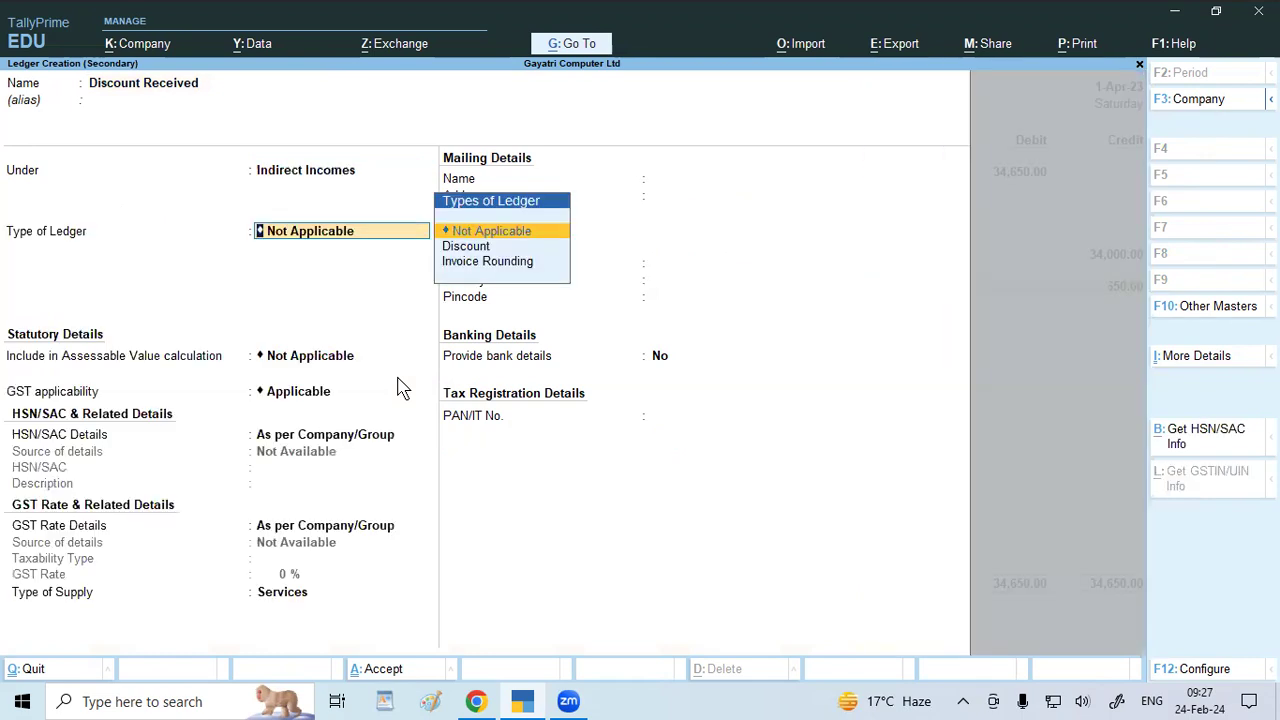
key("Return")
key("Return")
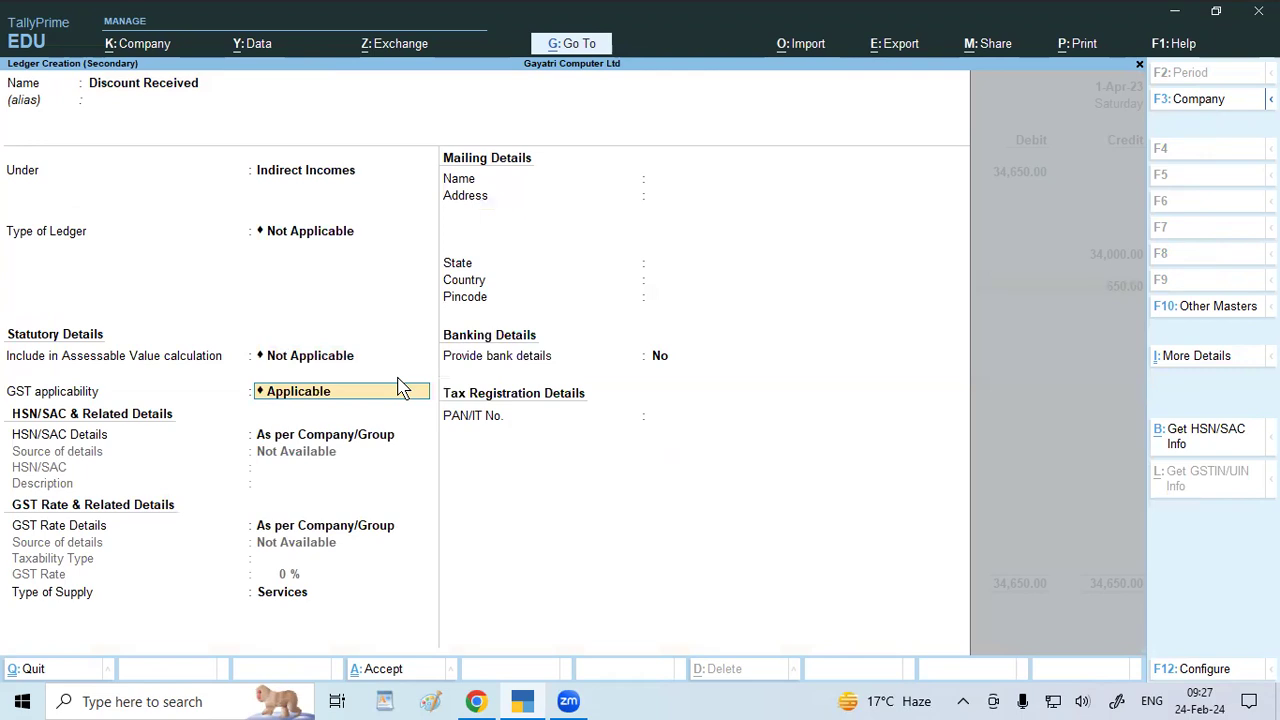
type("Not")
key("Return")
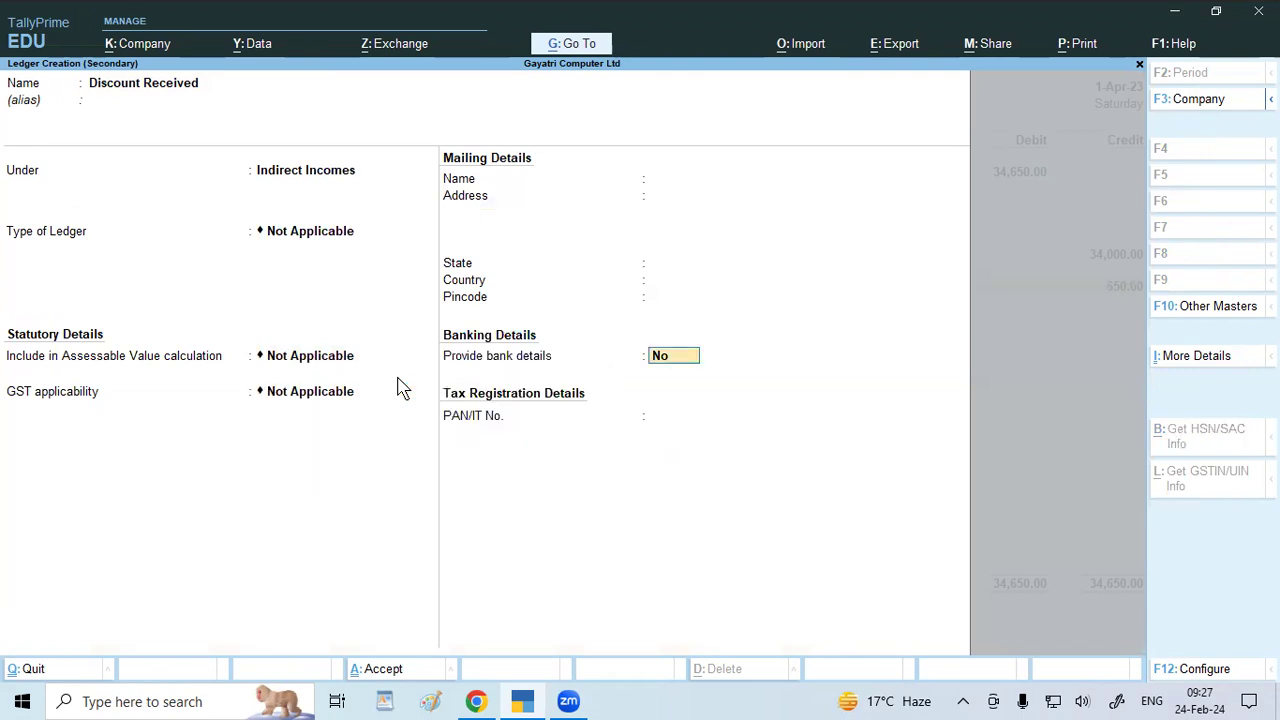
key("ctrl+a")
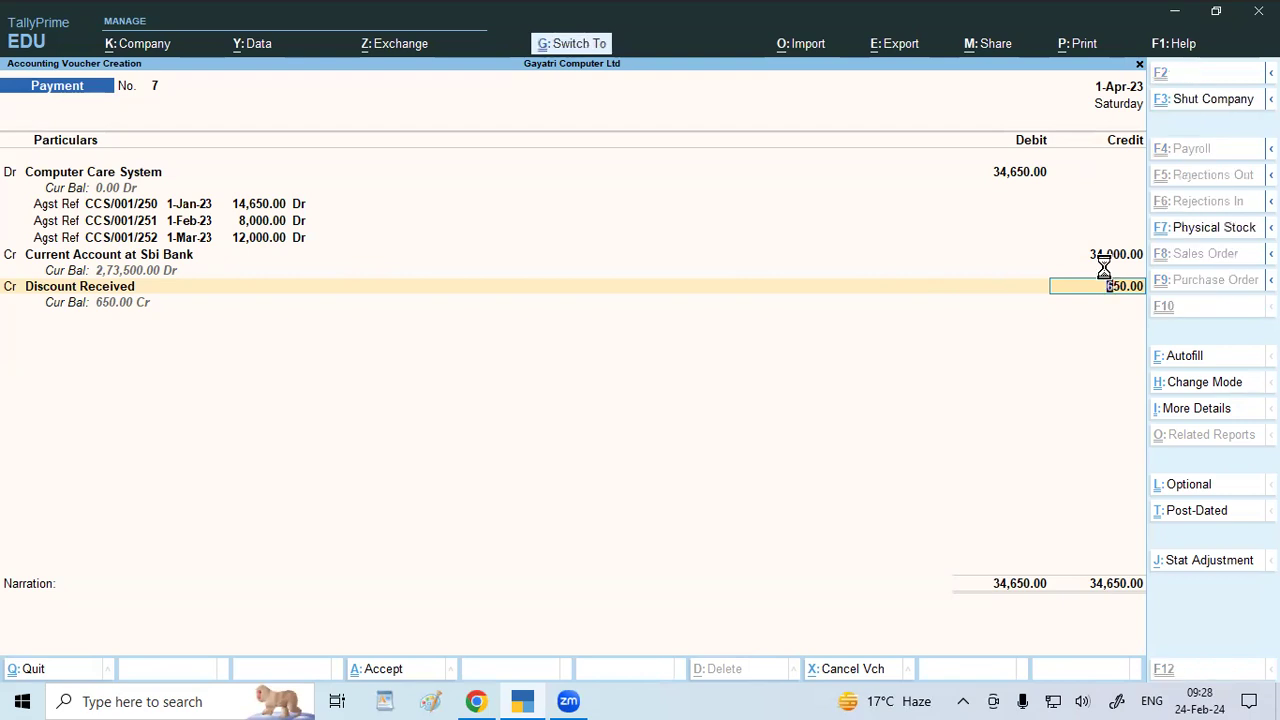
key("ctrl+a")
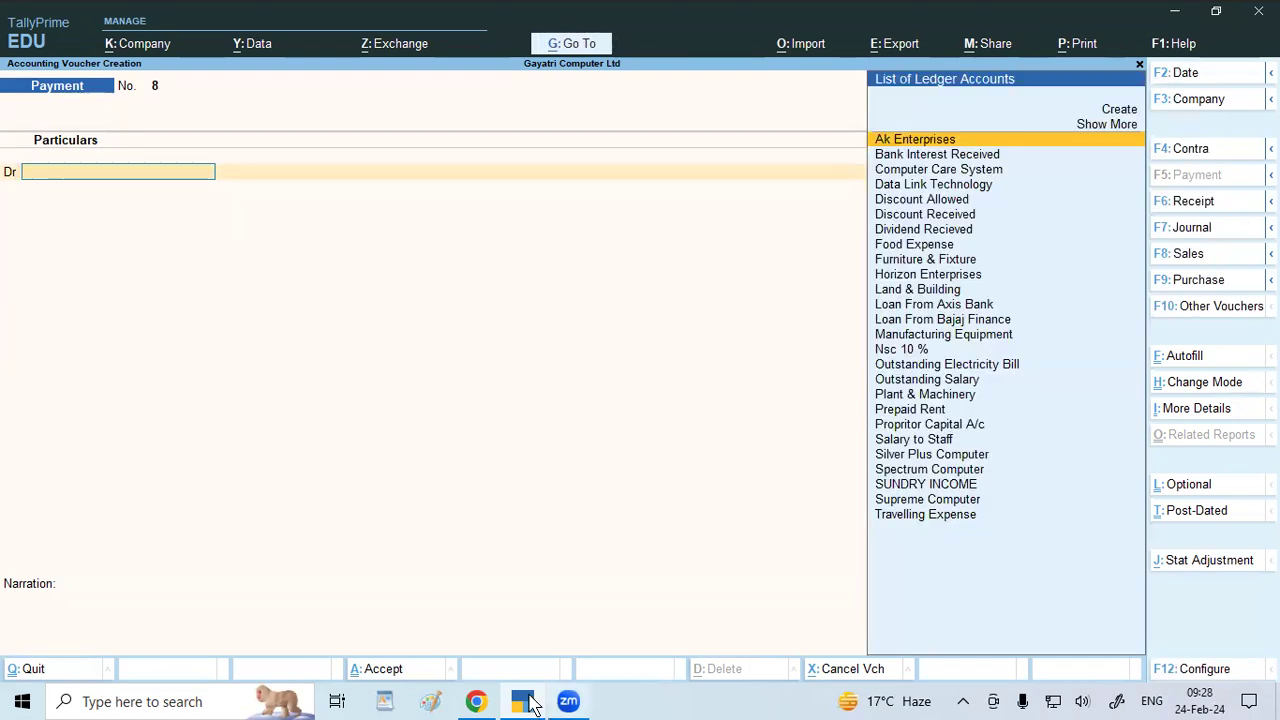
Read question 6 on paying Horizon Enterprises by cash with 480 discount, then return to TallyPrime.
left_click(475, 702)
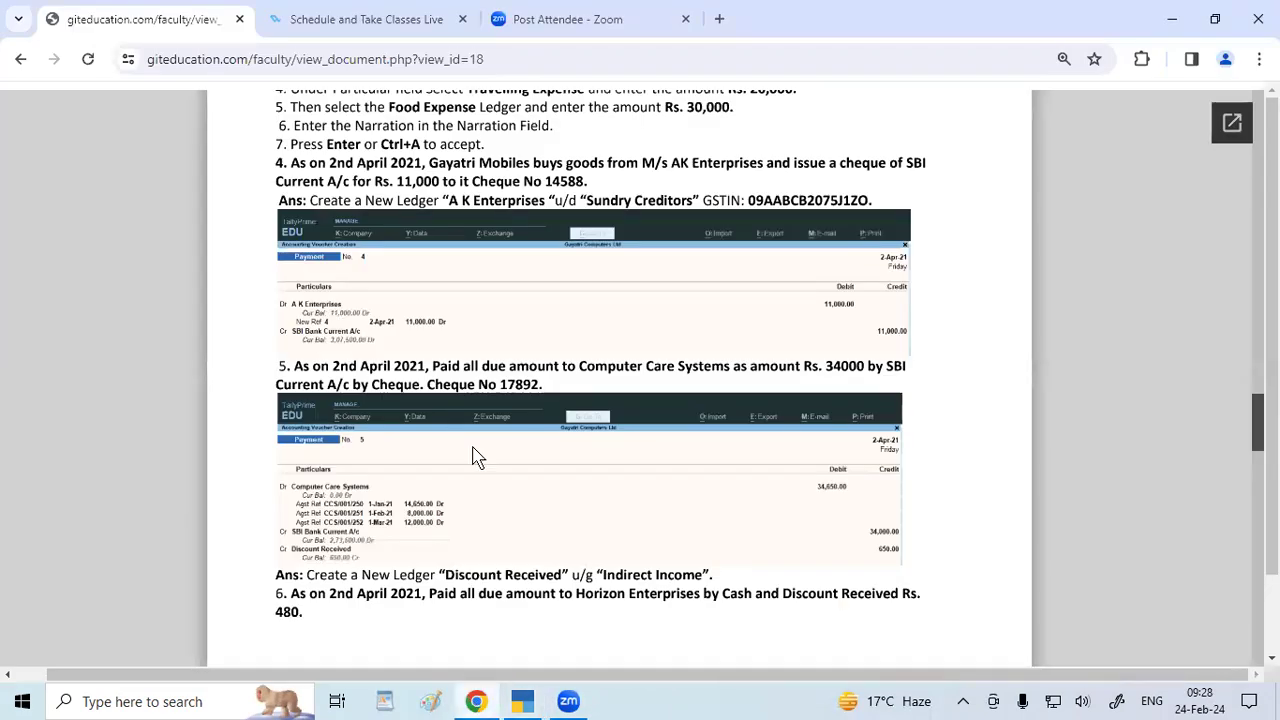
scroll(477, 457, "down", 3)
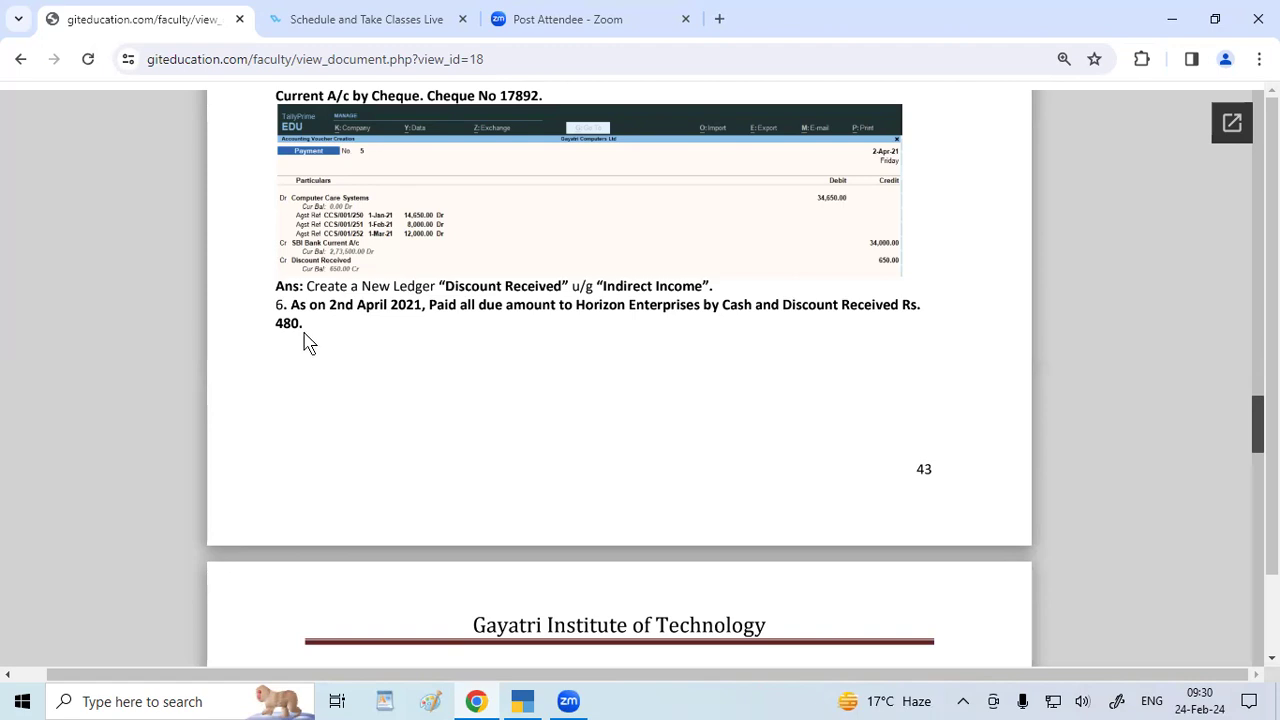
key("alt+Tab")
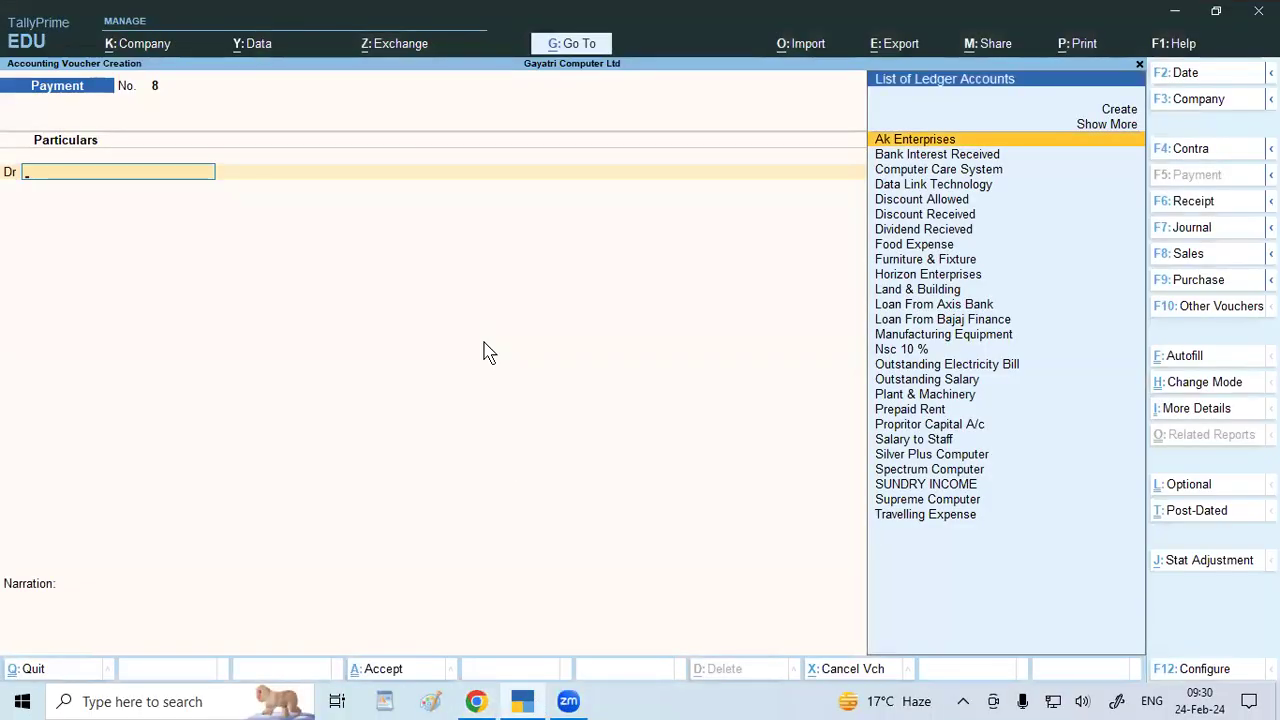
Debit Horizon Enterprises against bills HE/002/201 (5,480) and HE/002/202 (10,000), totalling 15,480.00.
type("Ho")
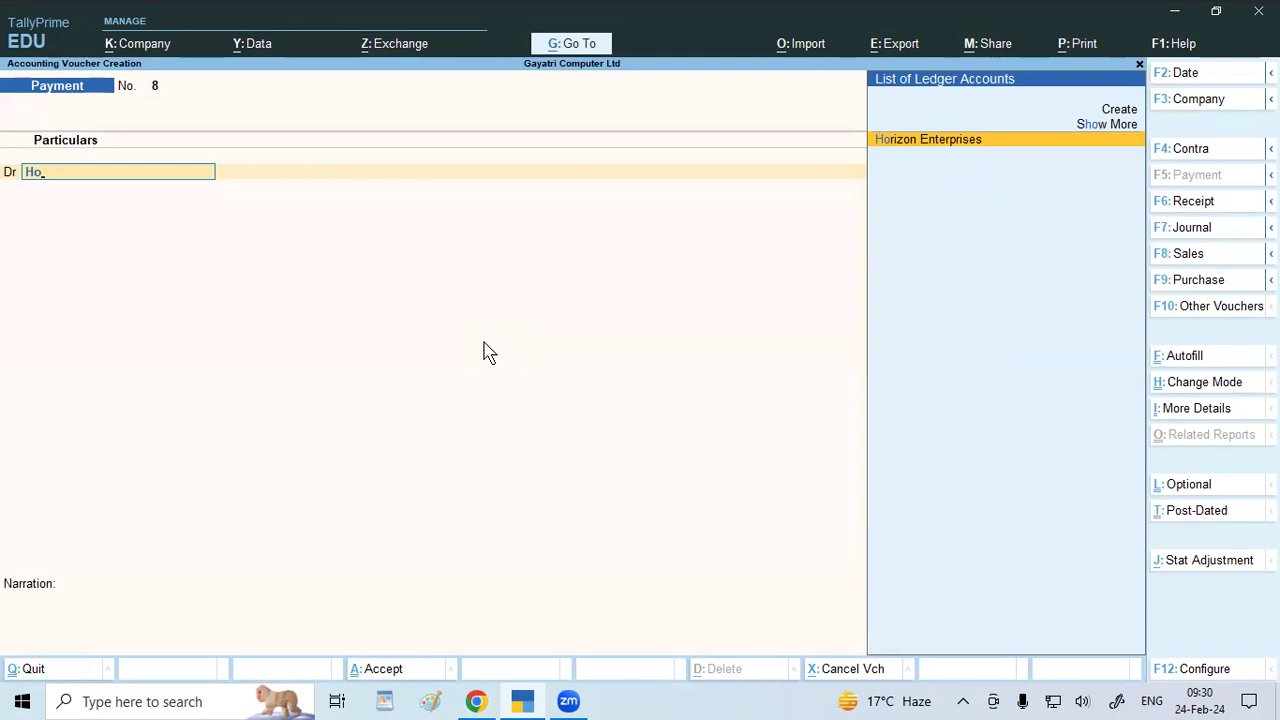
key("Return")
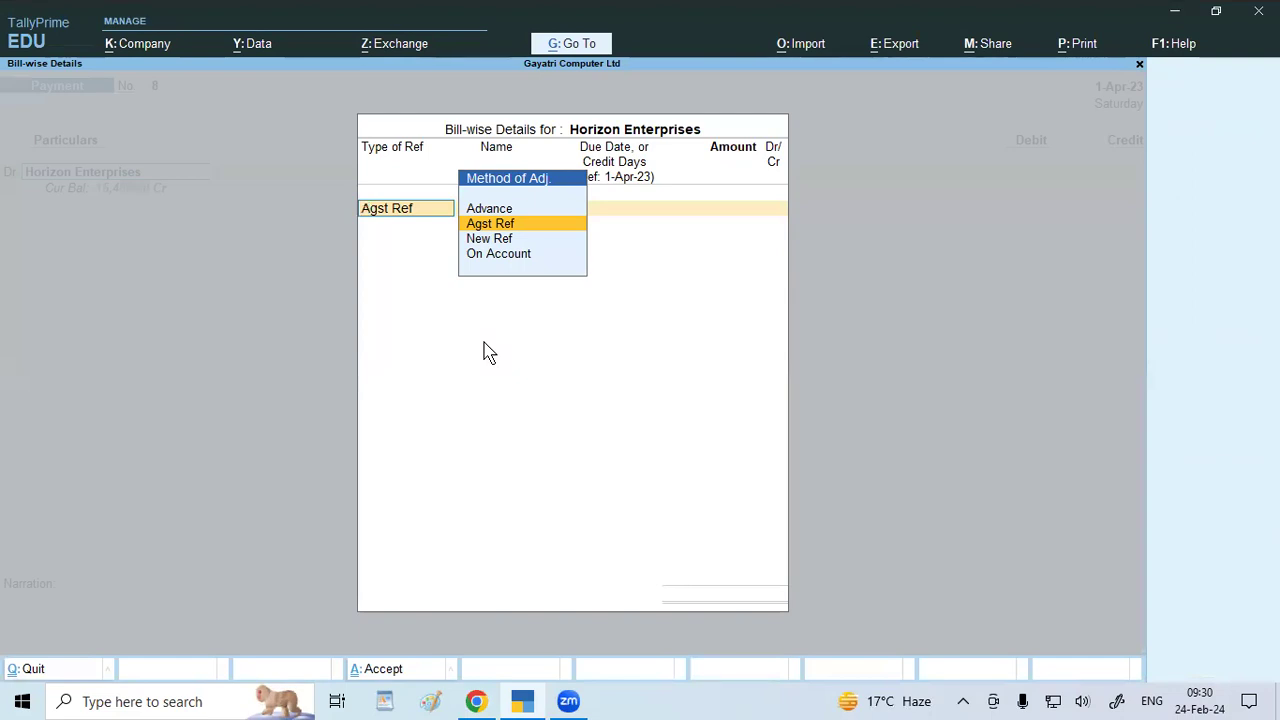
key("Return")
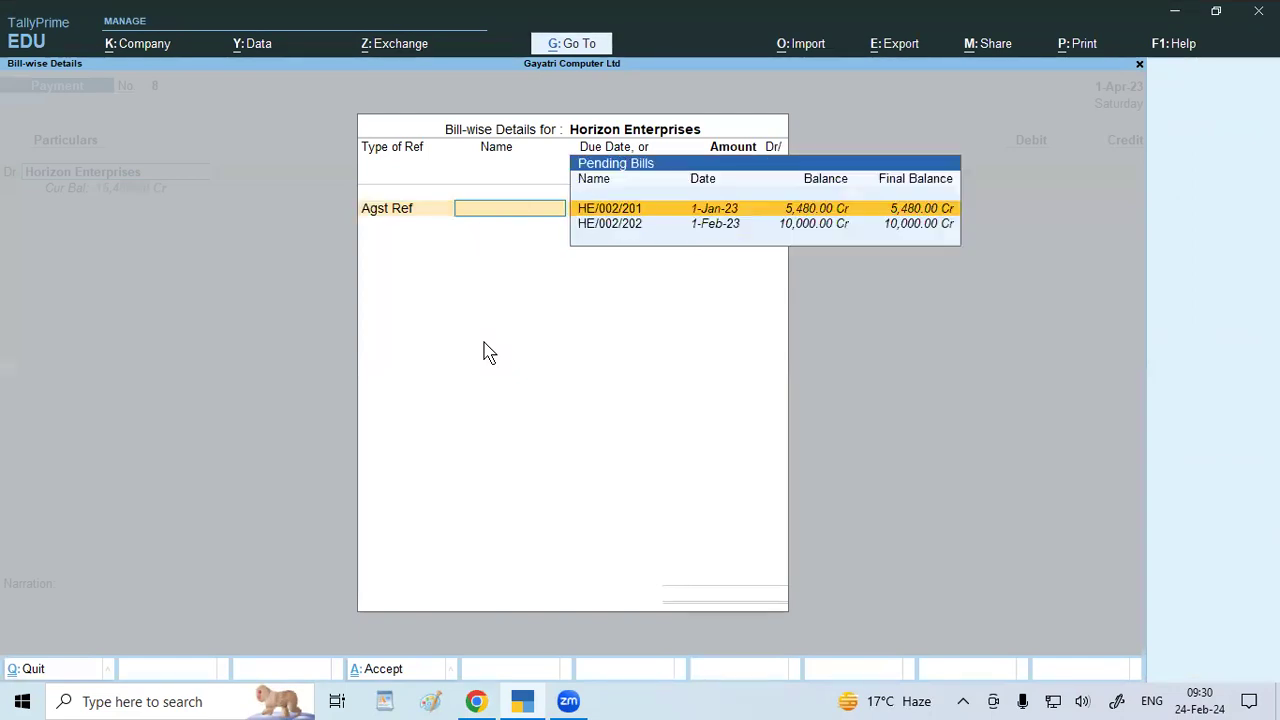
key("Return")
key("Return")
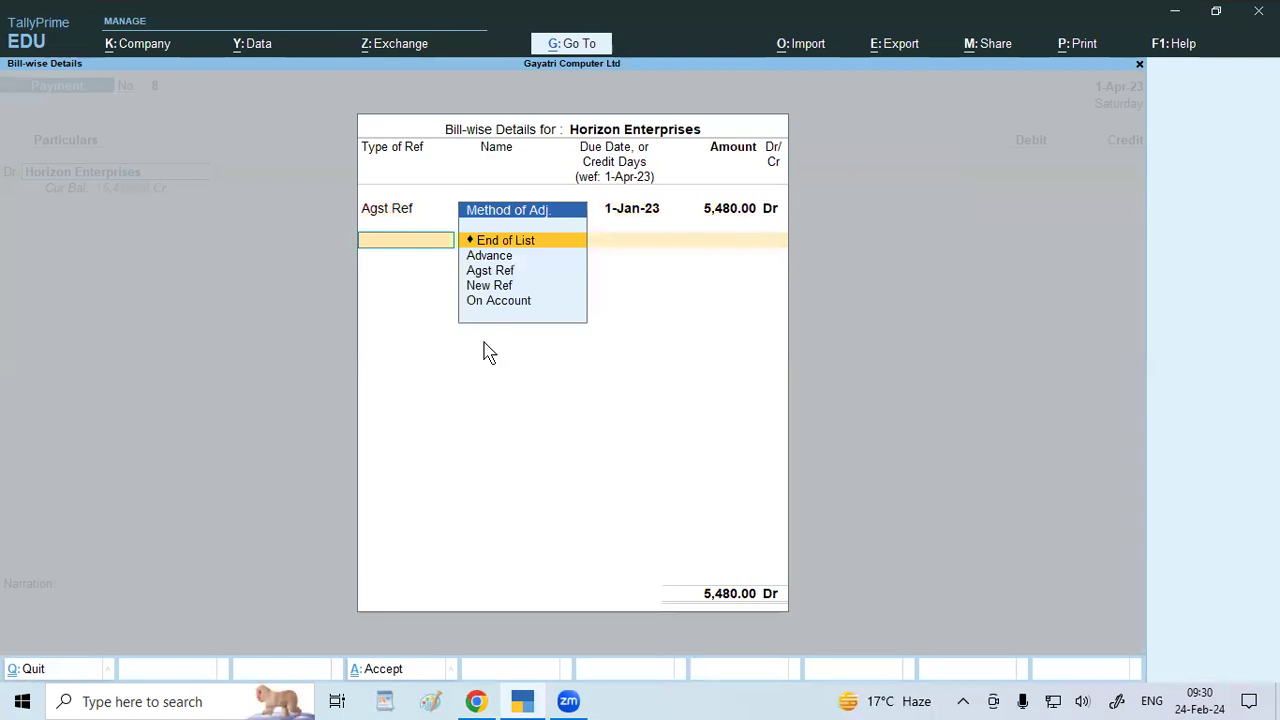
key("Down")
key("Down")
key("Return")
key("Return")
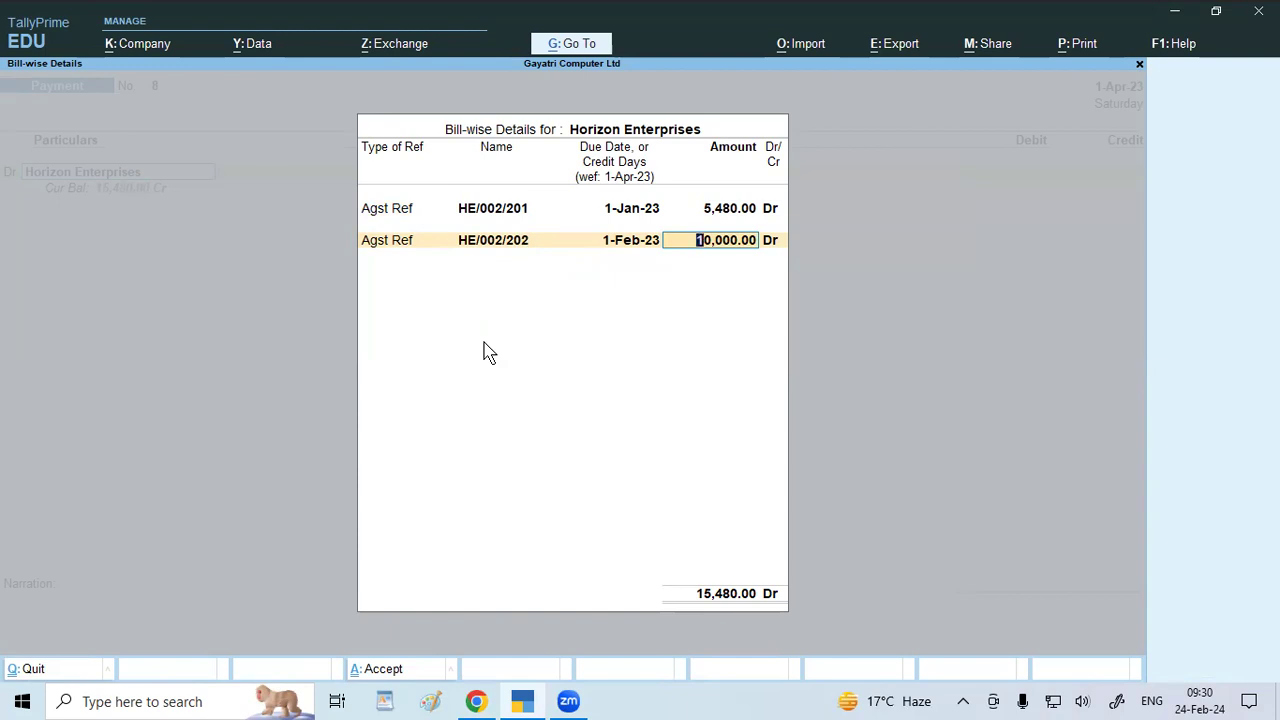
key("Return")
key("Return")
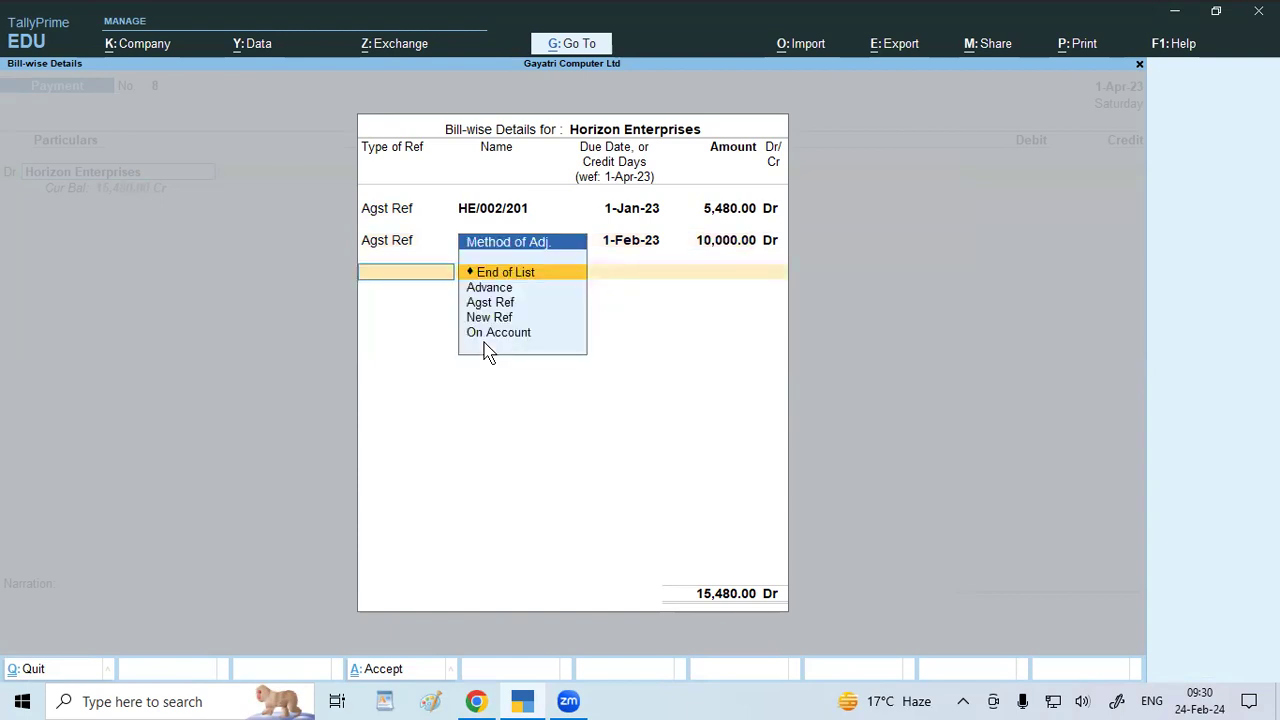
key("Return")
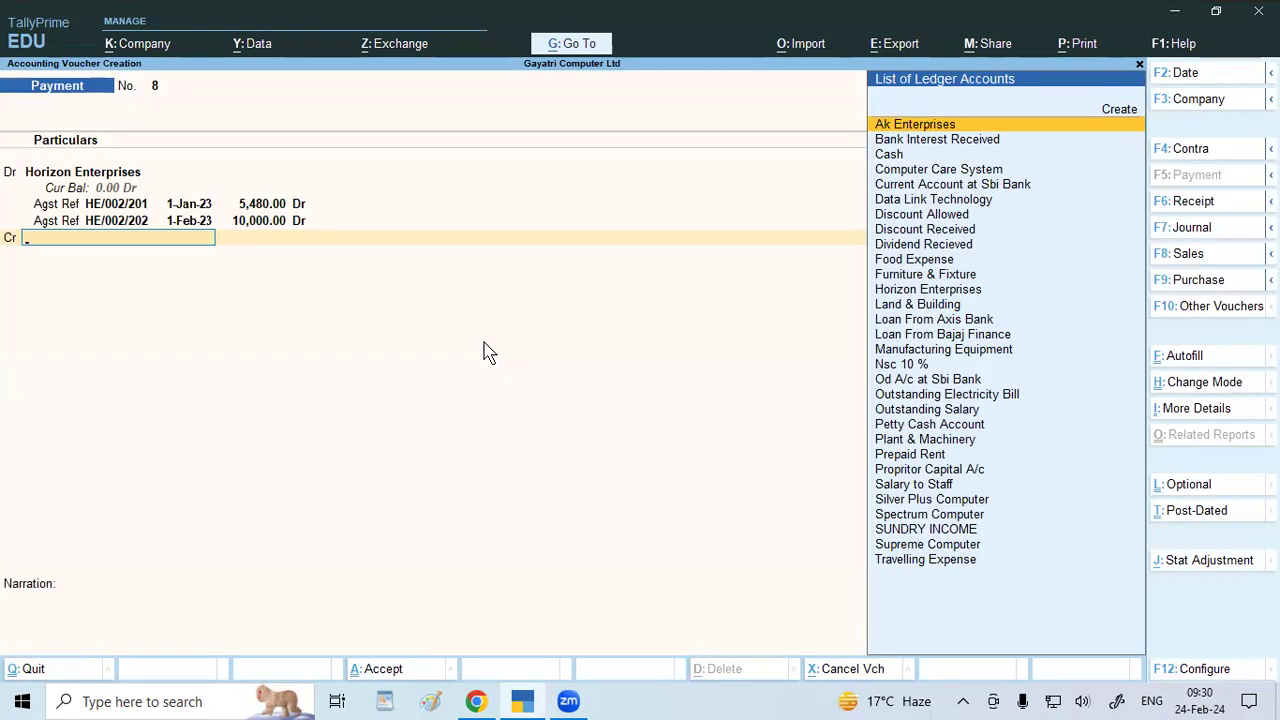
Credit the Discount Received ledger with 480.00 in Payment No. 8.
type("is")
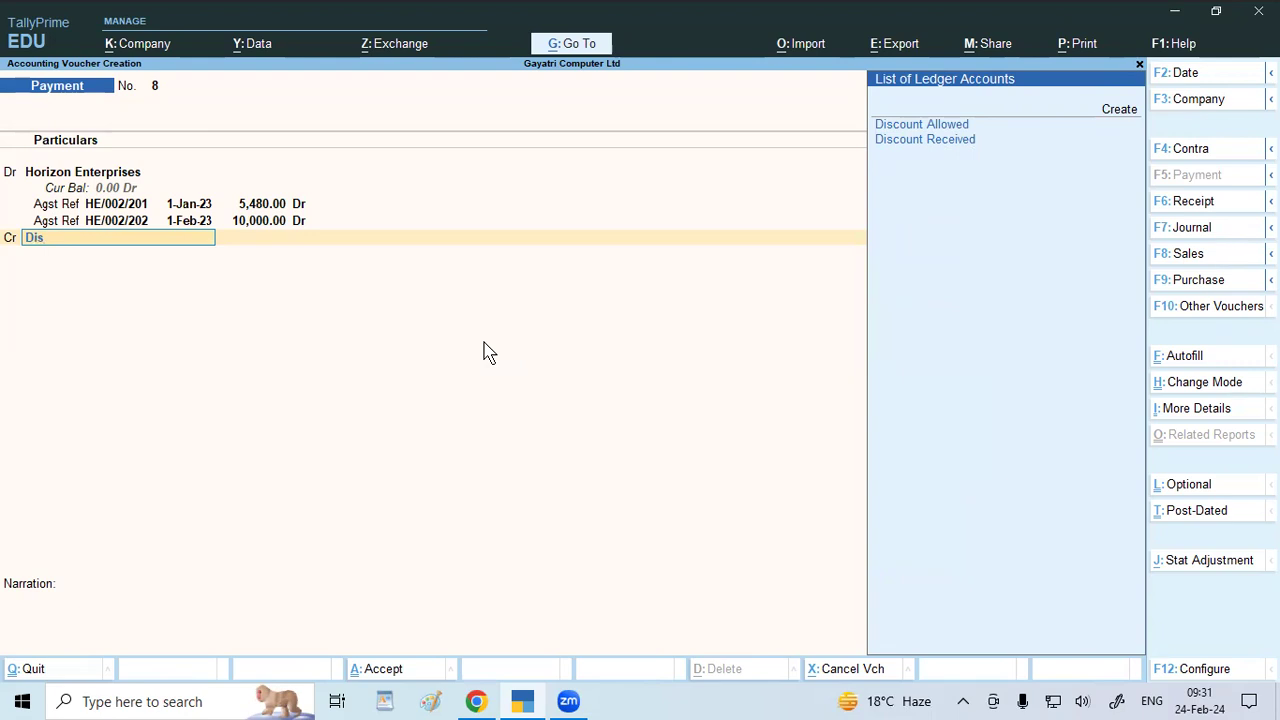
key("Down")
key("Down")
key("Return")
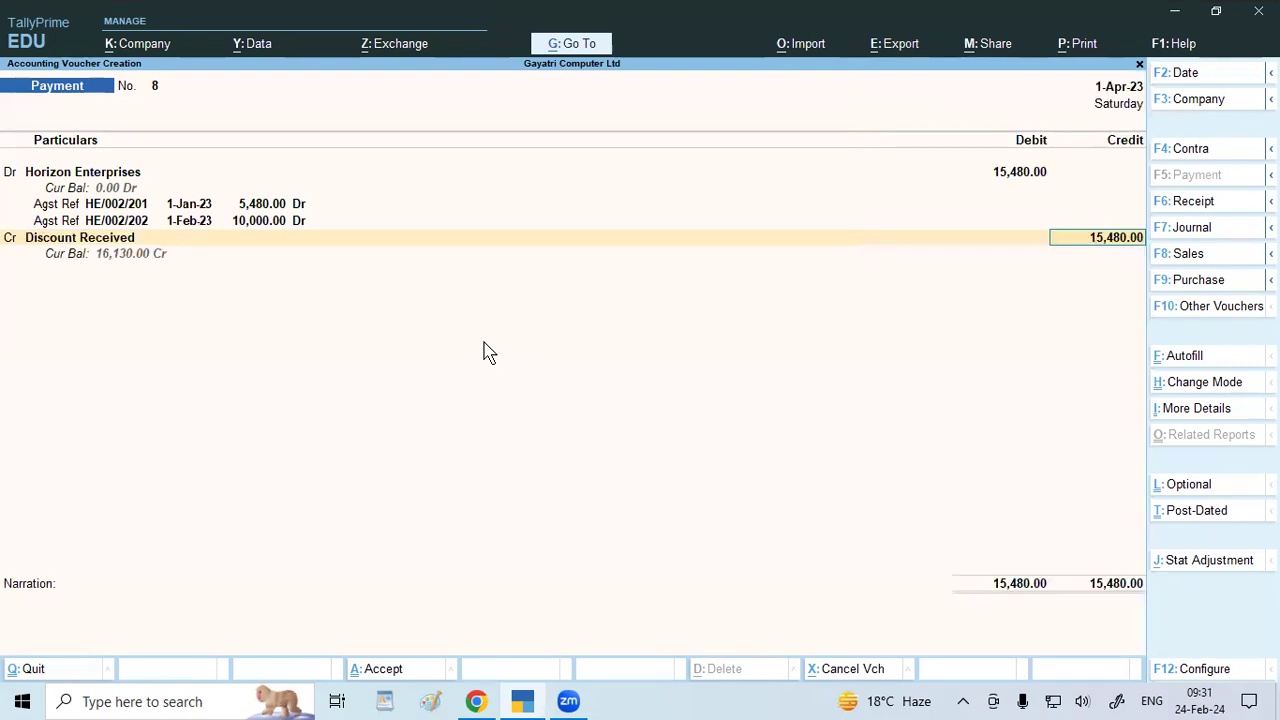
type("480")
key("Return")
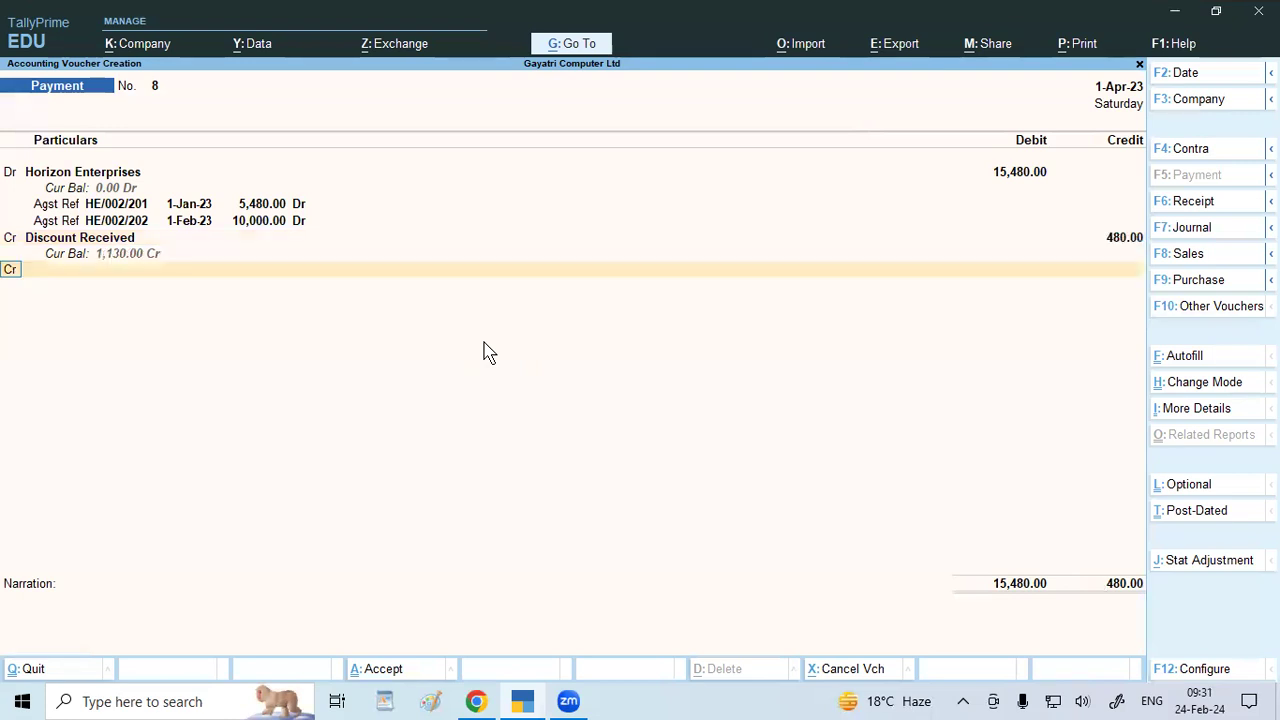
key("Return")
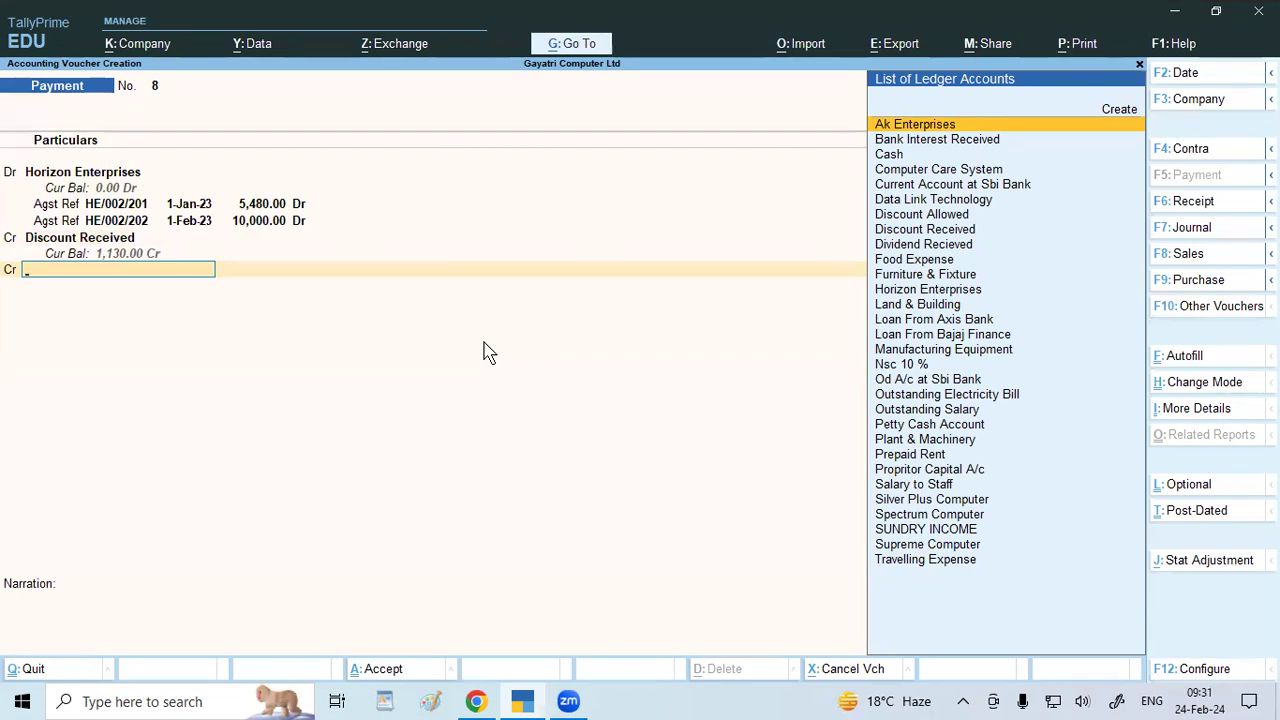
Credit Cash 15,000.00 to balance Payment No. 8 and save the voucher.
type("Cas")
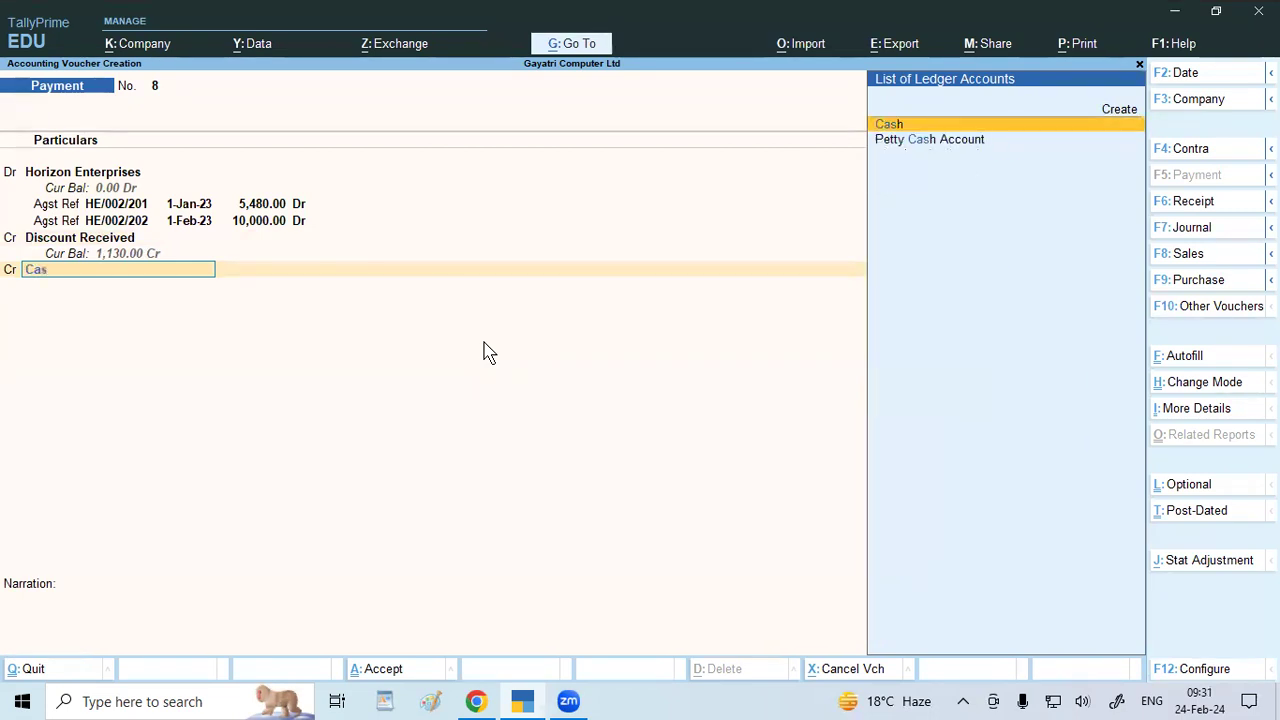
key("Return")
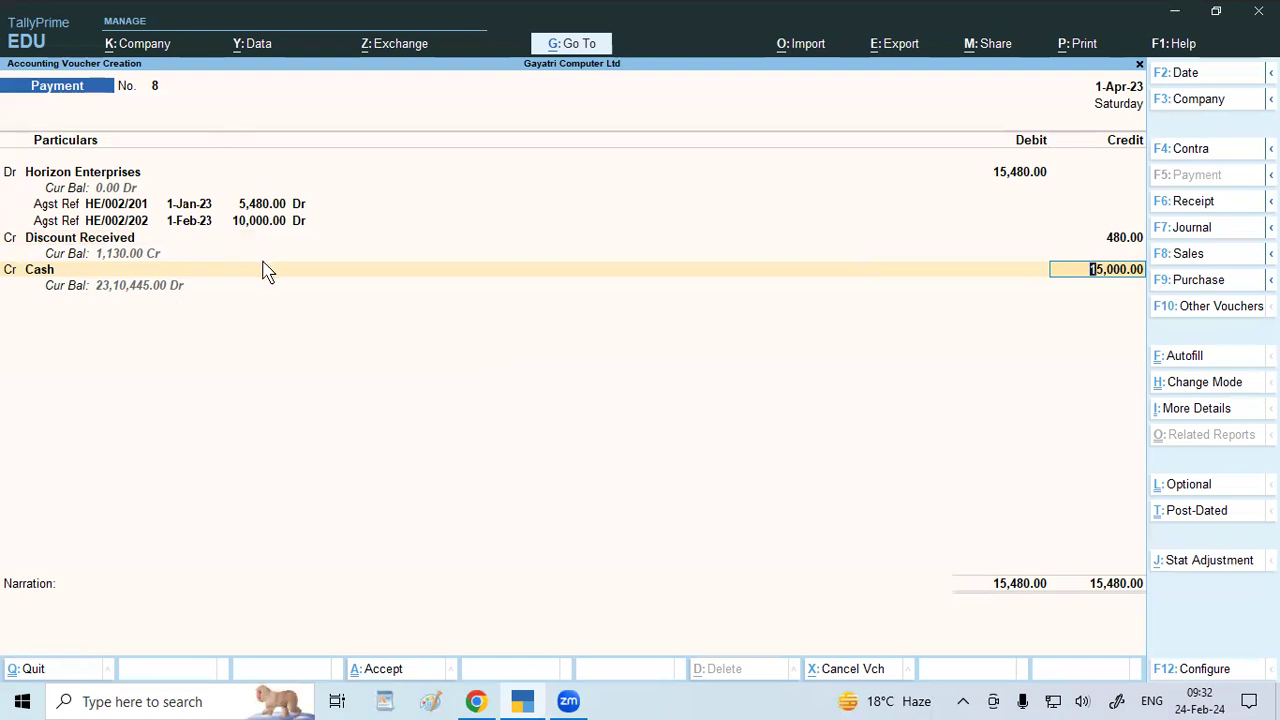
key("ctrl+a")
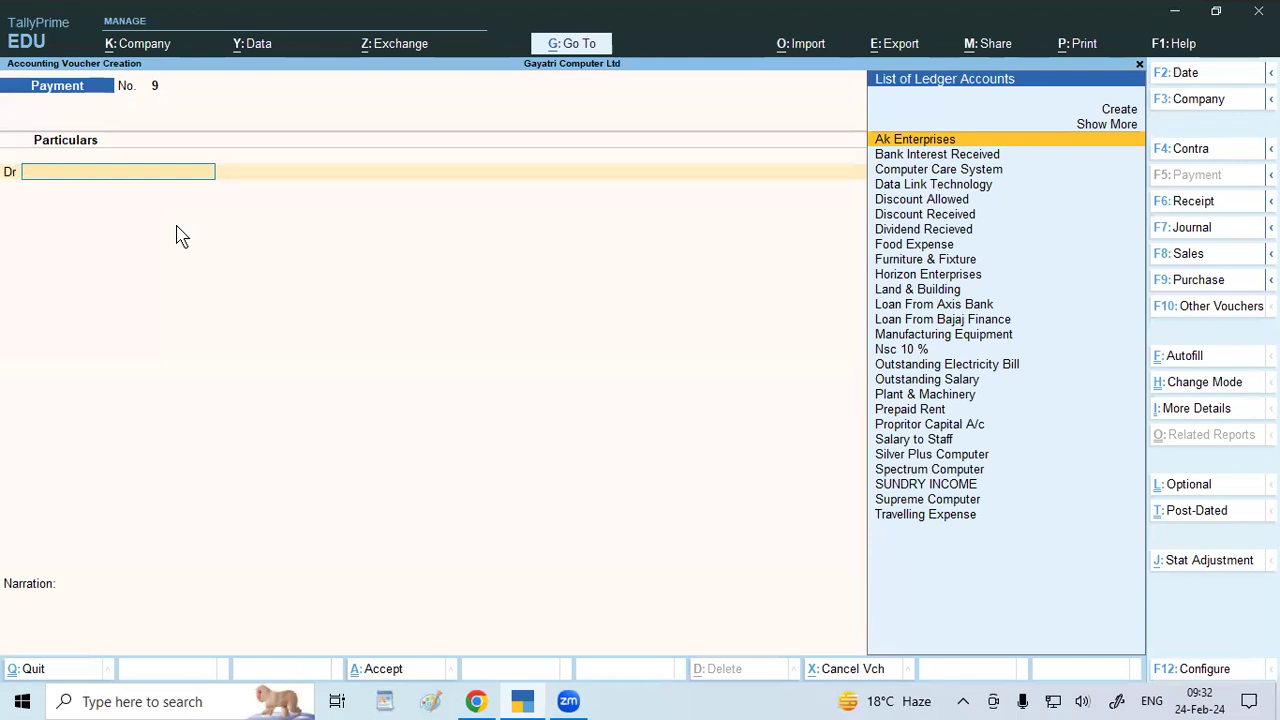
Bring the giteducation course document in Chrome to the front.
left_click(519, 702)
Scroll the course document to exercise 7 on paying Silver Plus Computers, then return to TallyPrime.
scroll(283, 262, "down", 2)
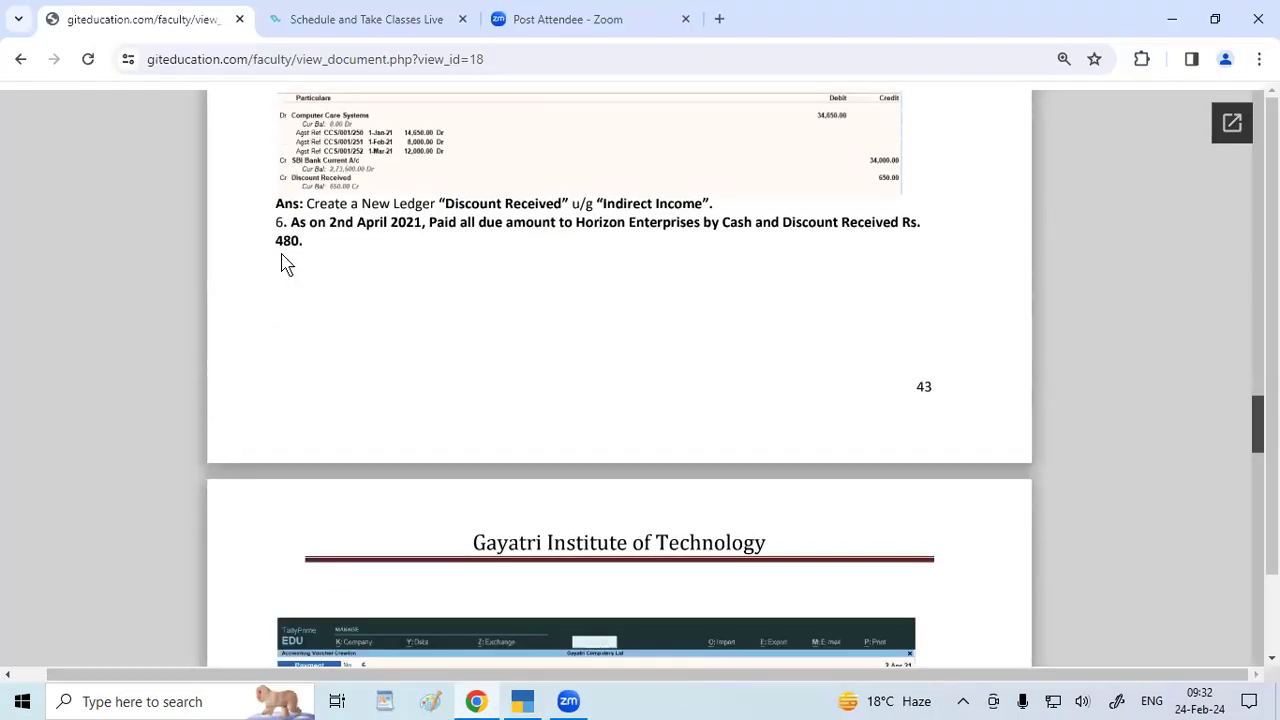
scroll(283, 262, "down", 4)
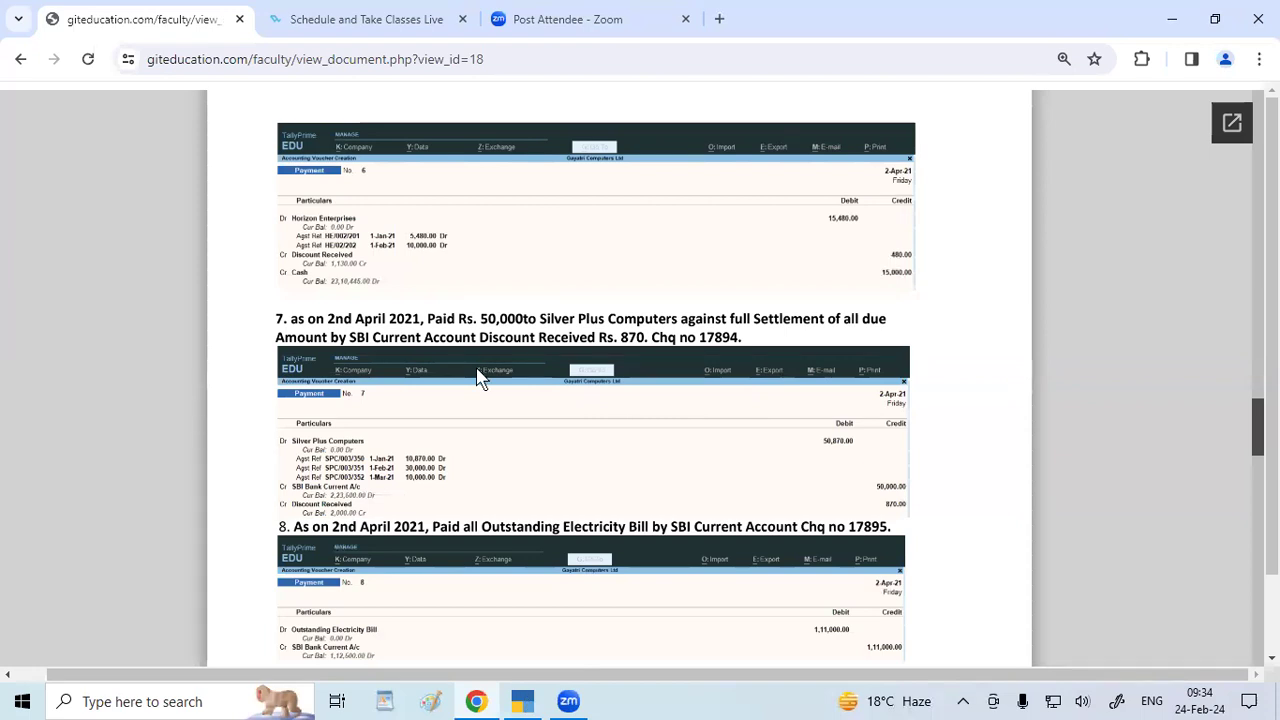
key("alt+Tab")
Debit Silver Plus Computer against bills SPC/003/350 (10,870), 351 (30,000) and 352 (10,000).
type("S")
key("Down")
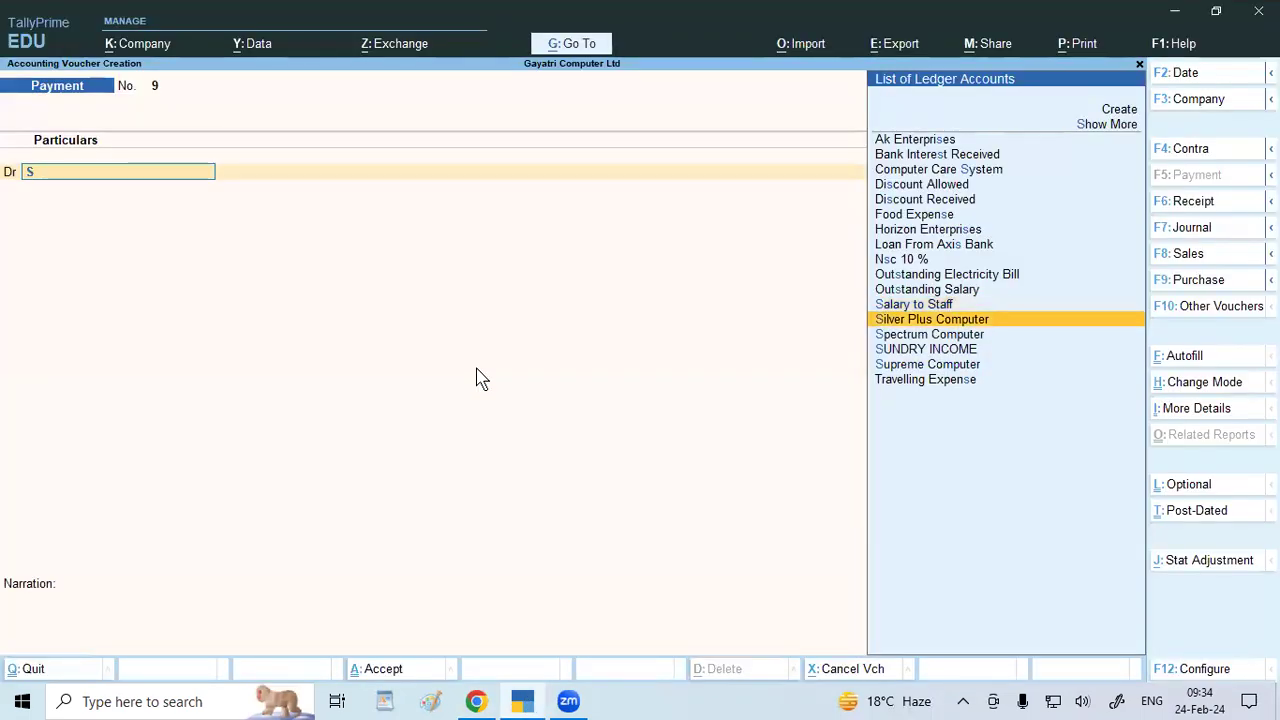
key("Return")
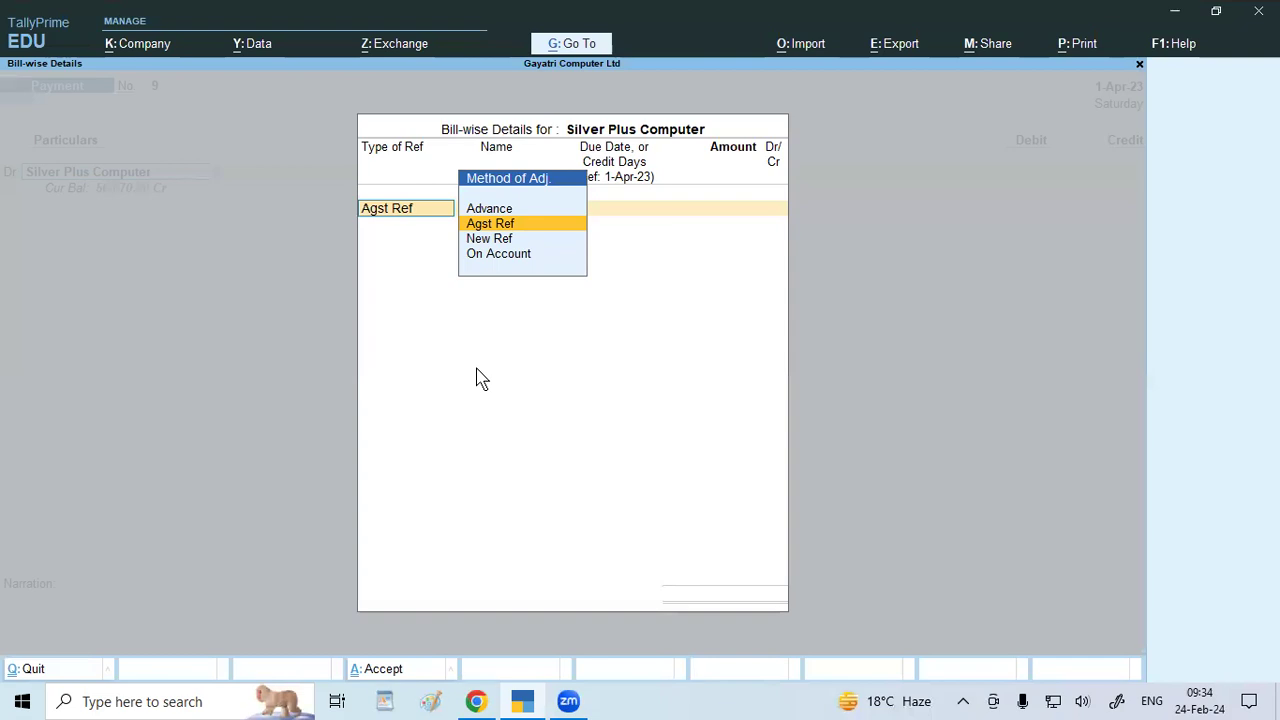
key("Return")
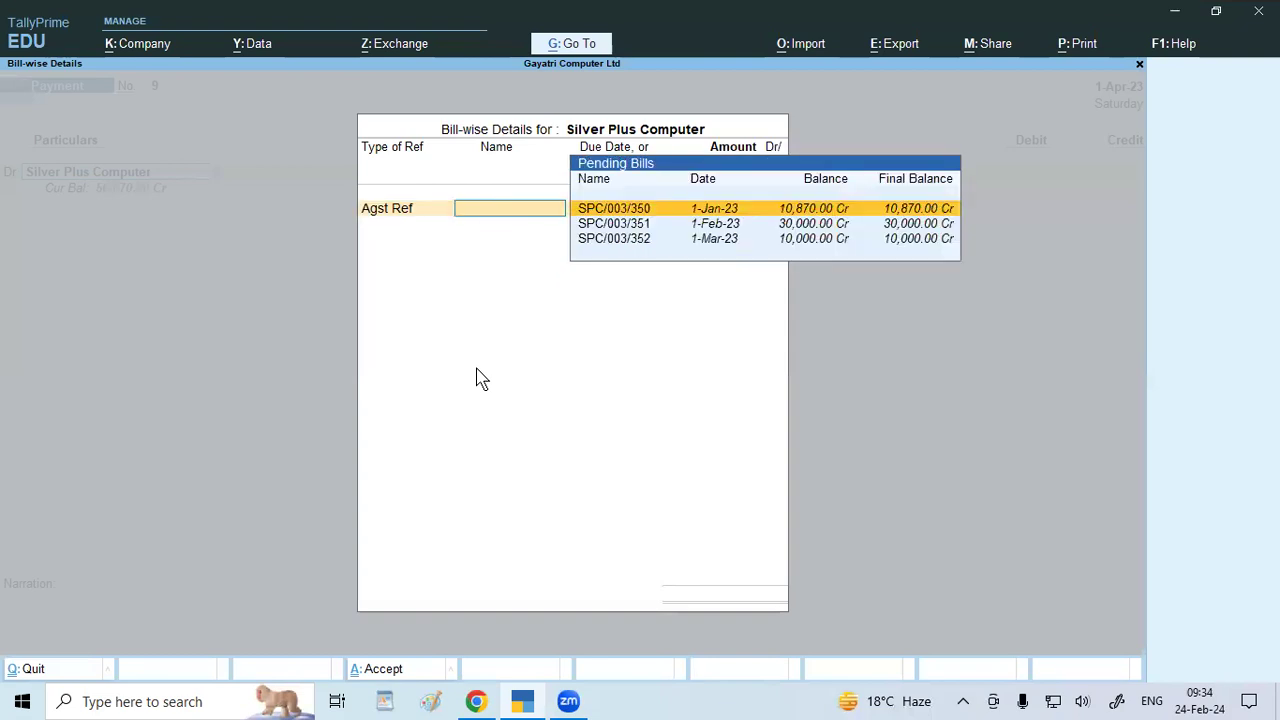
key("Return")
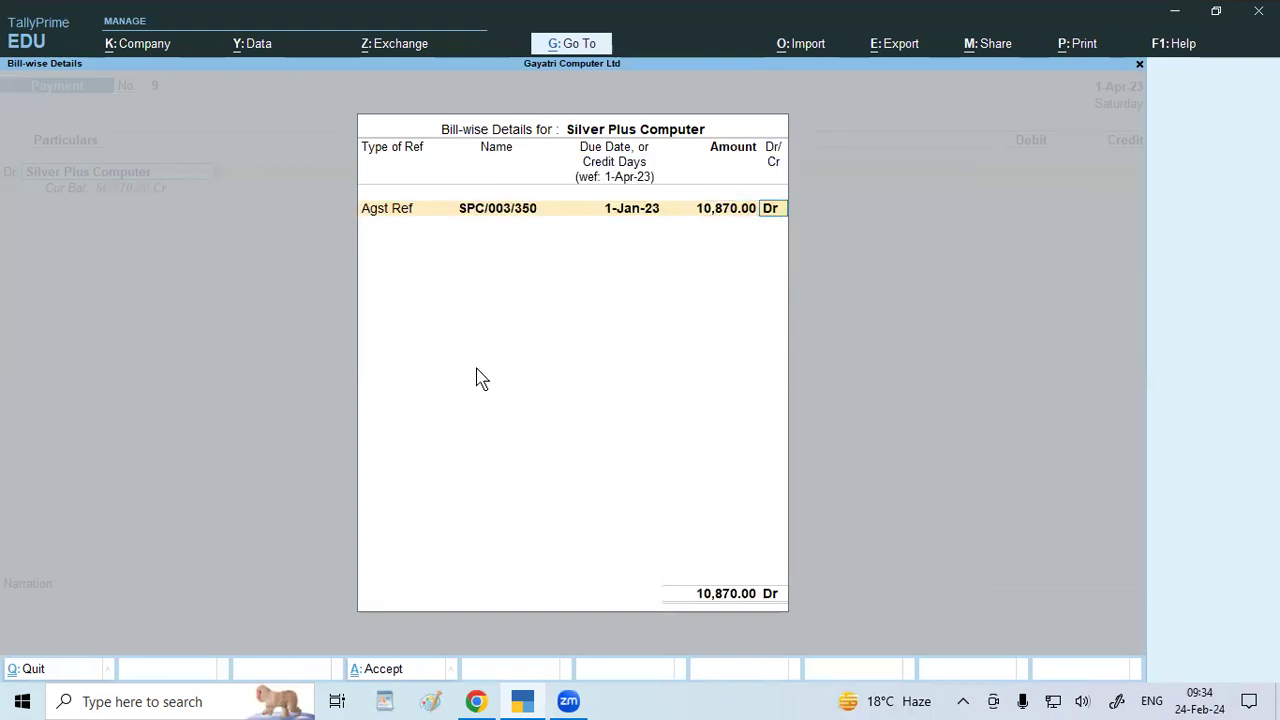
key("Return")
key("Down")
key("Down")
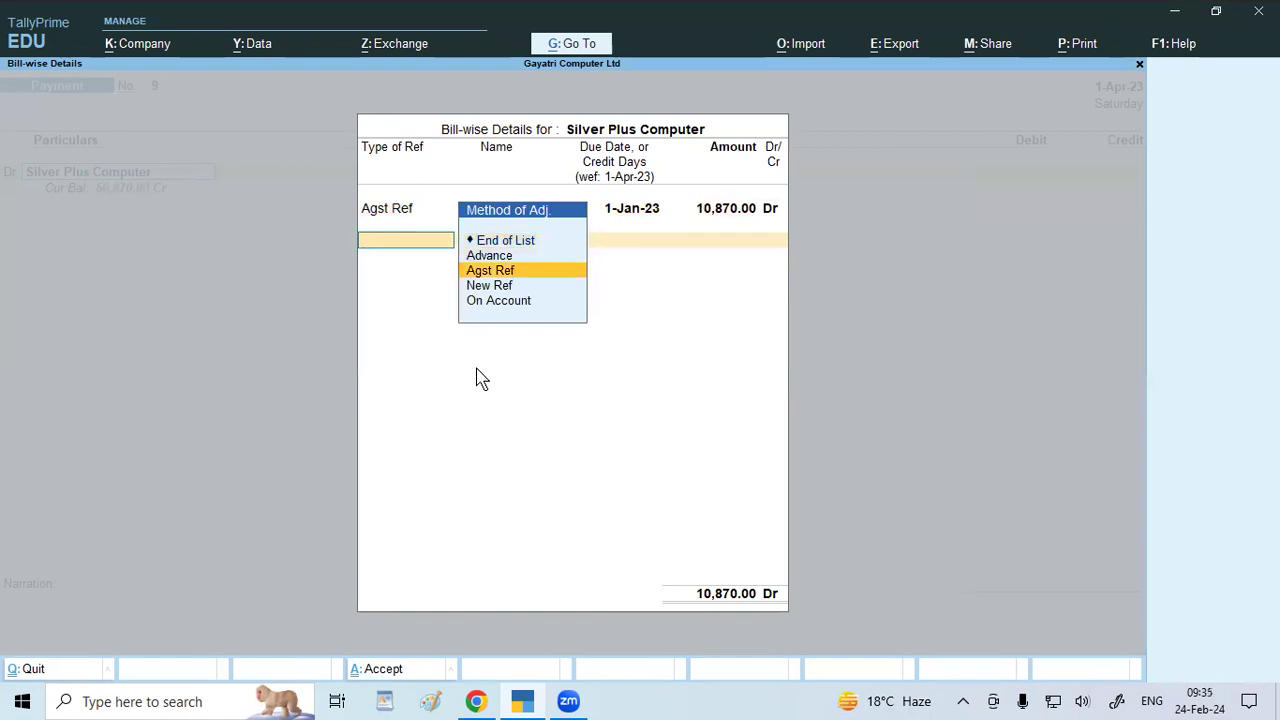
key("Return")
key("Return")
key("Return")
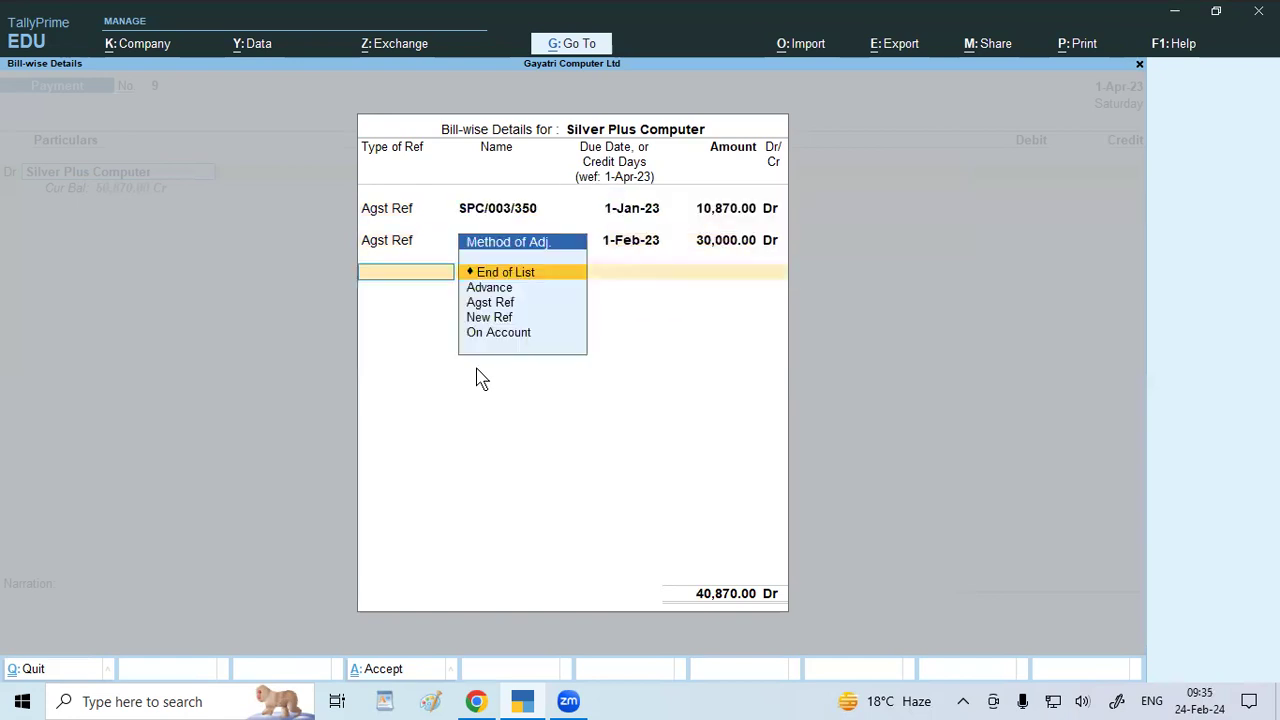
key("Down")
key("Down")
key("Return")
key("Return")
key("Return")
key("Return")
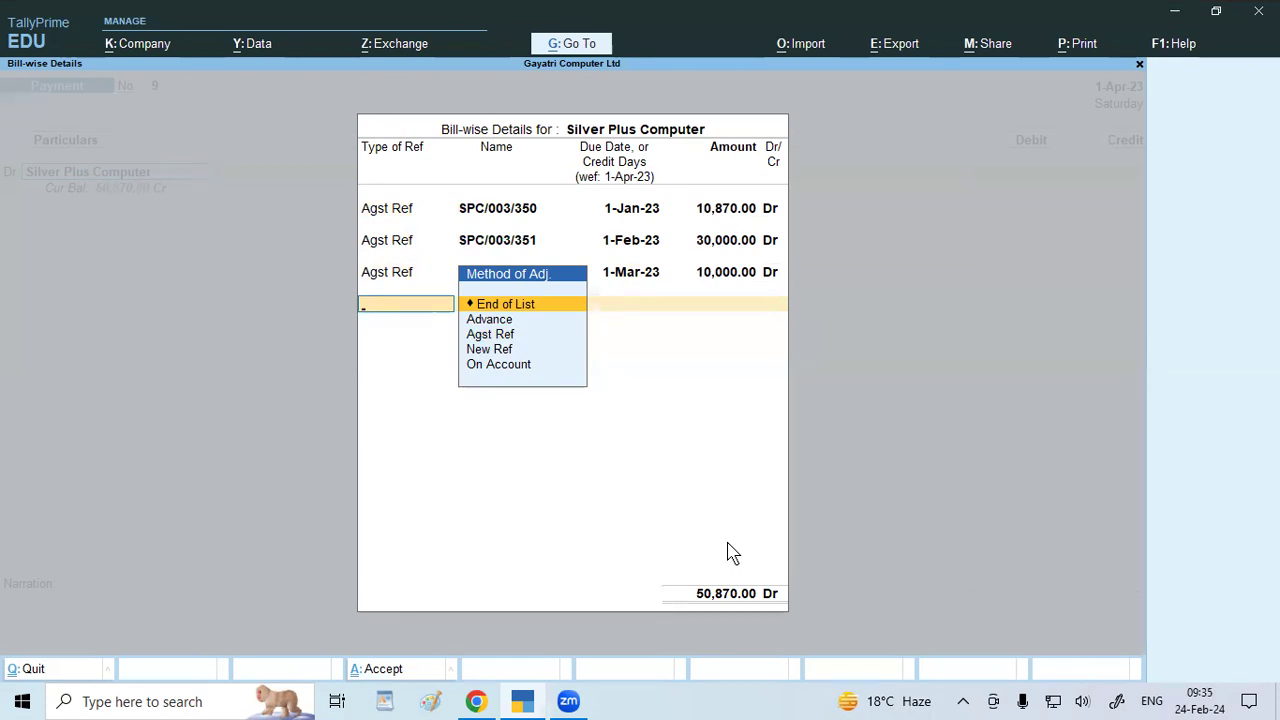
key("Return")
key("Return")
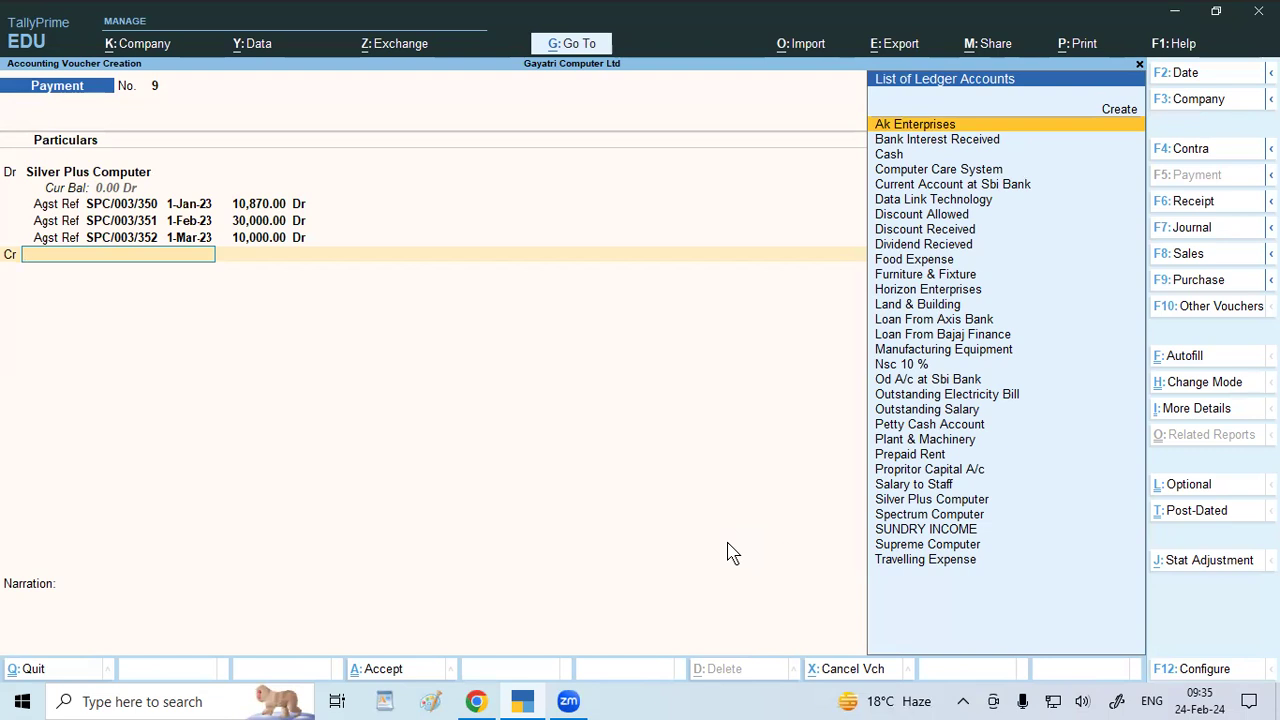
Credit the Discount Received ledger with 870.00 in Payment No. 9.
type("Di")
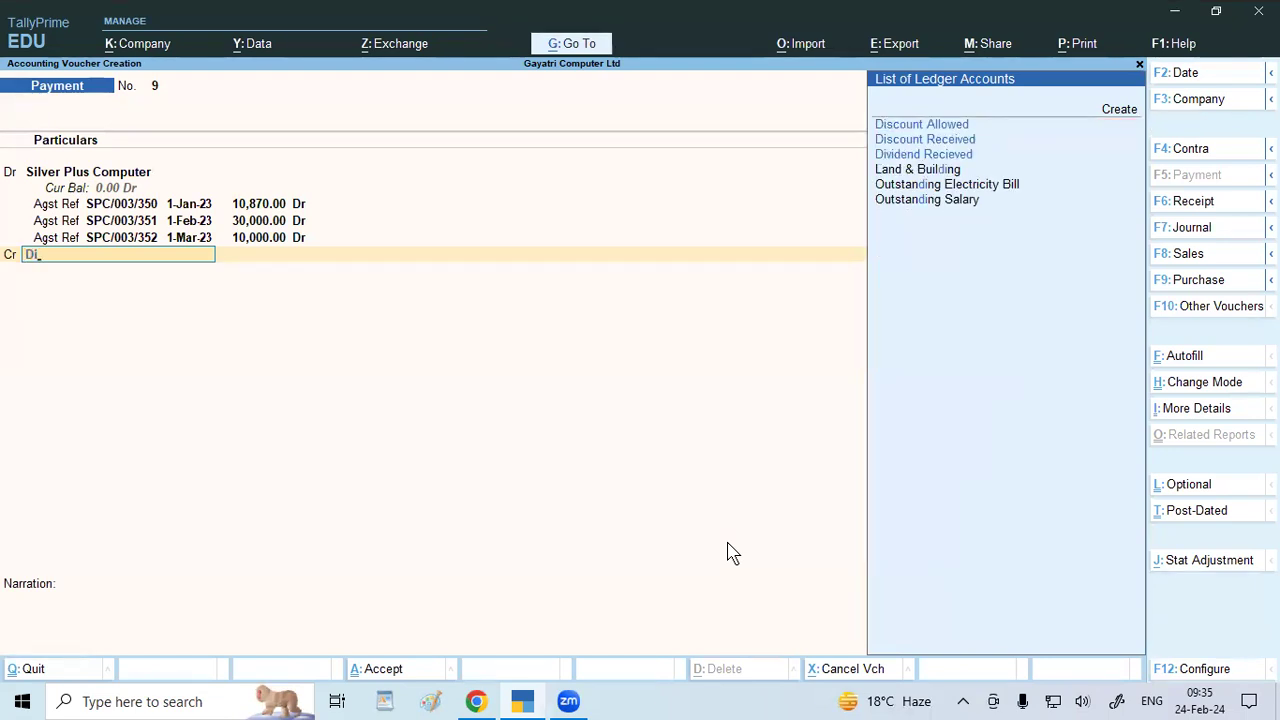
key("Down")
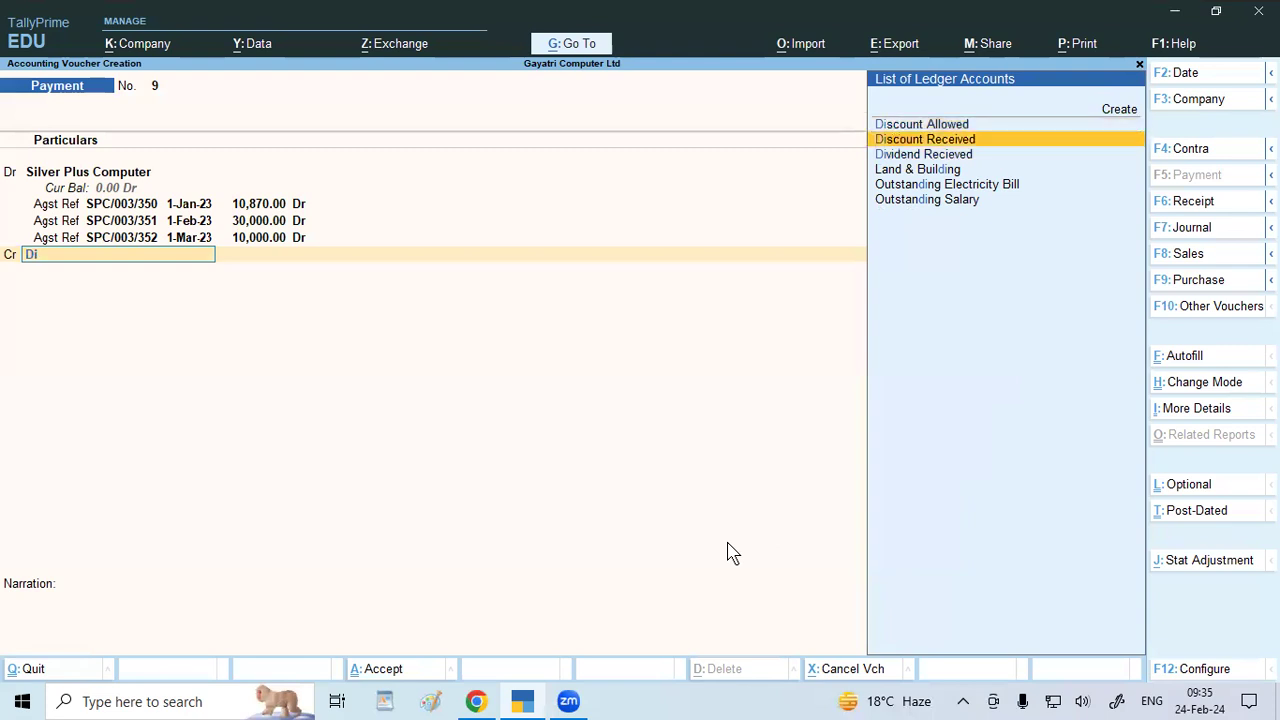
key("Return")
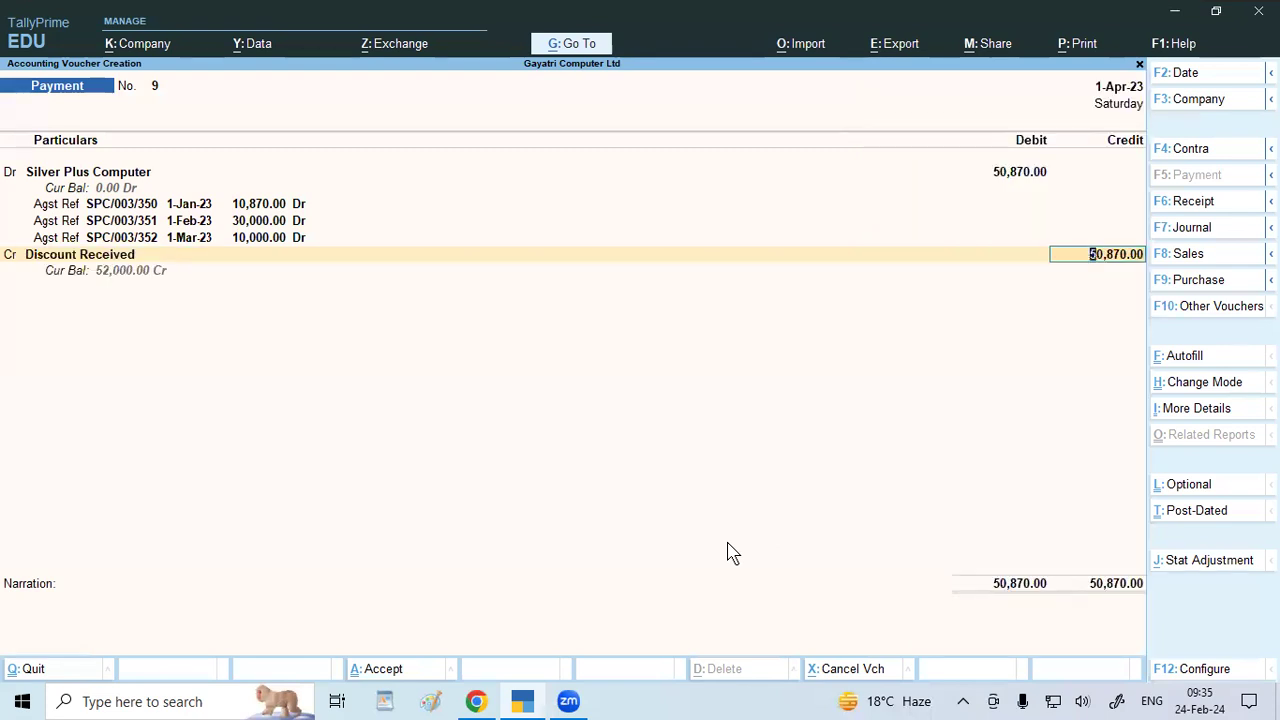
type("870")
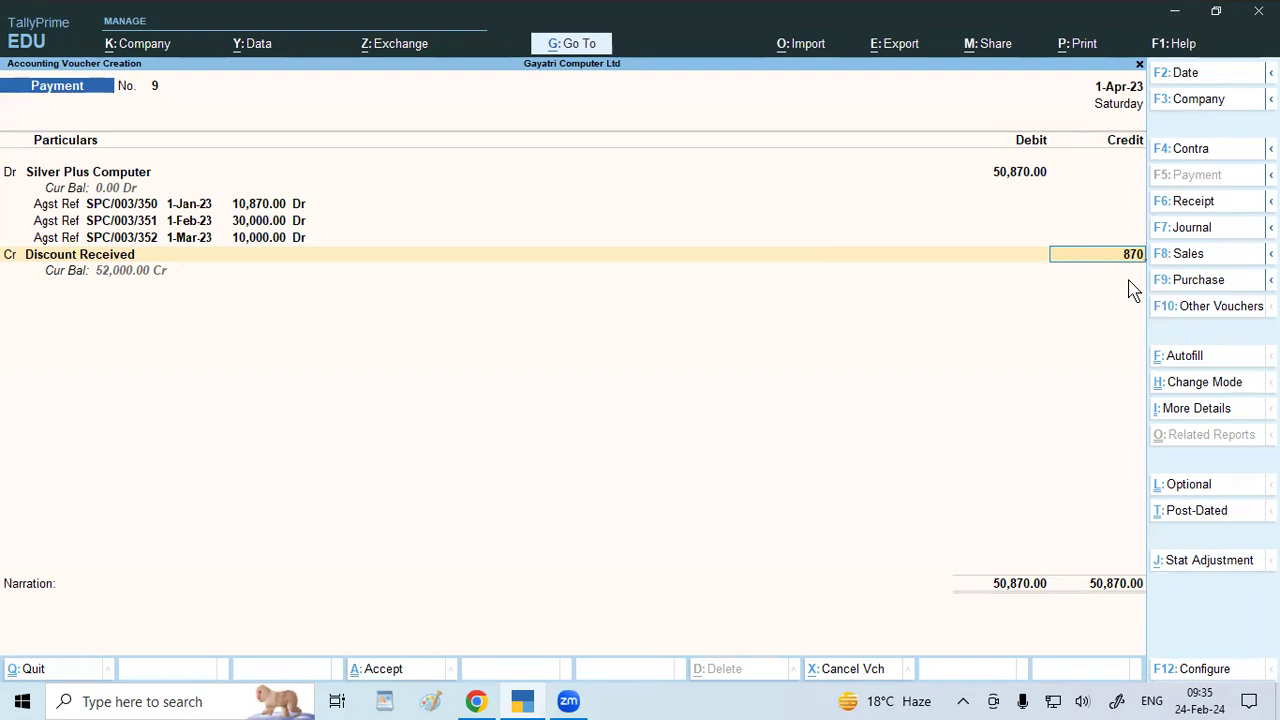
key("Return")
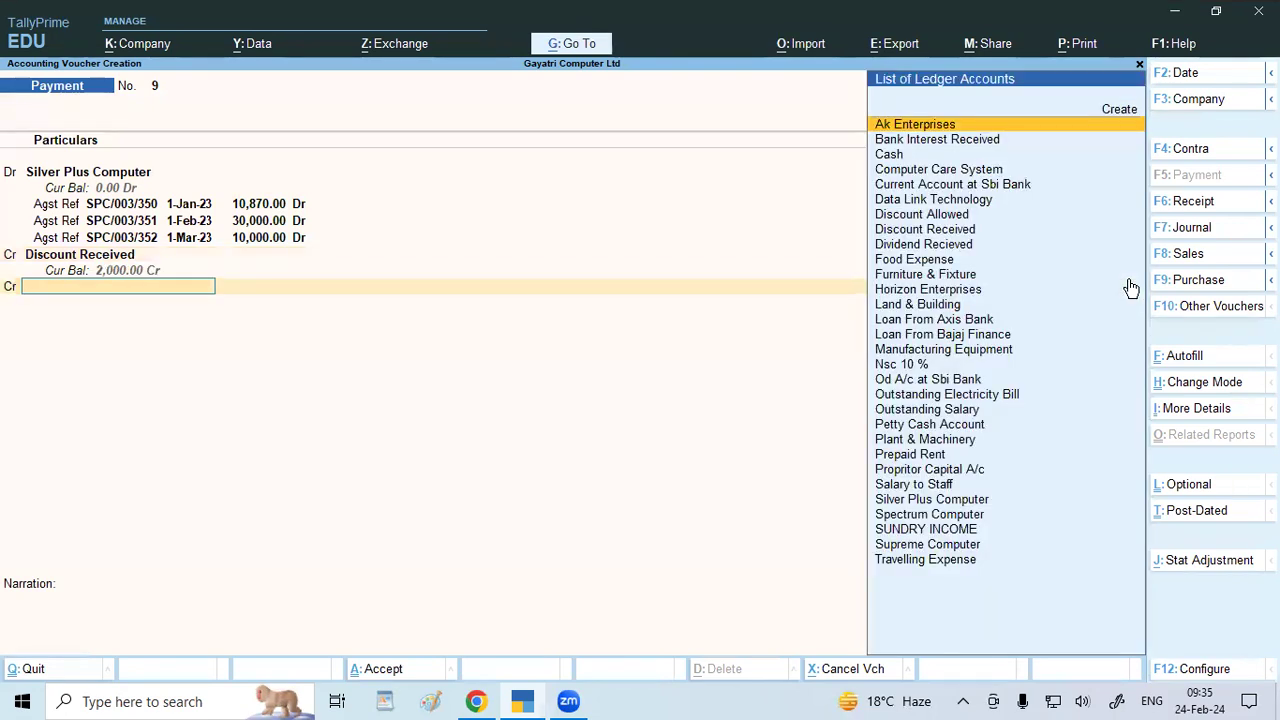
Credit Sbi Bank Current Account 50,000.00 with cheque 17894 and save Payment No. 9.
type("Sbi")
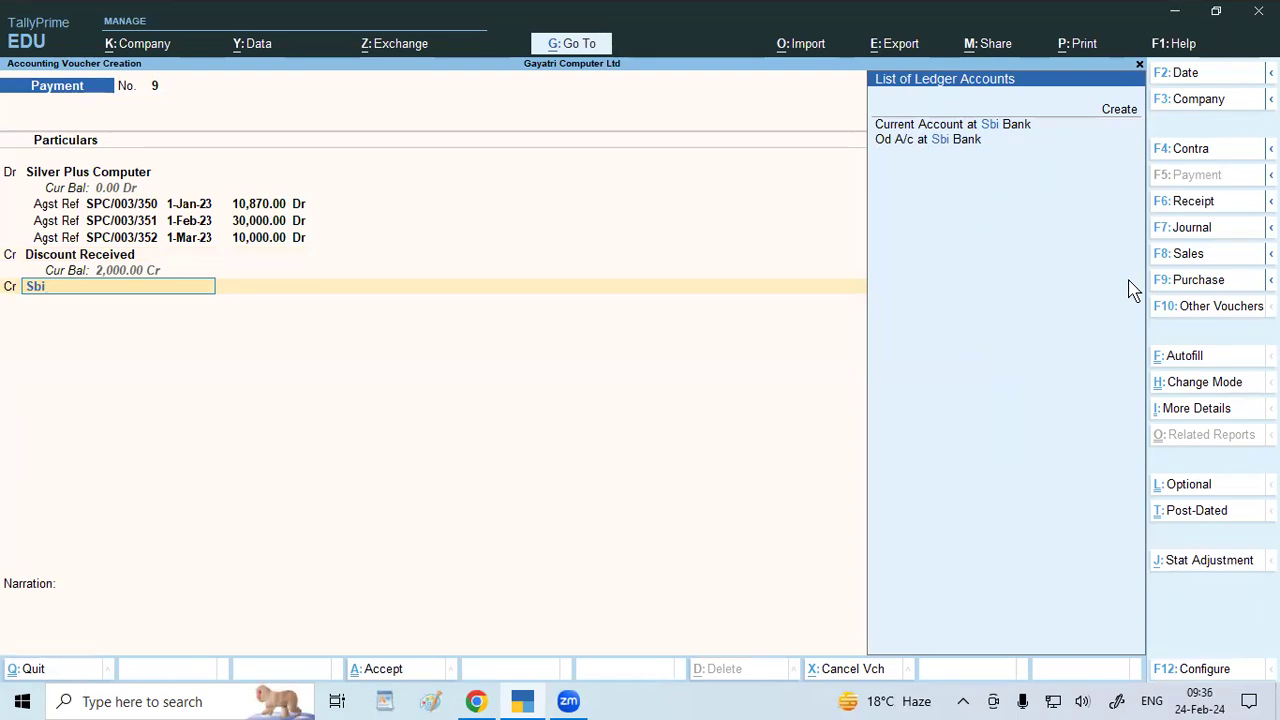
key("Down")
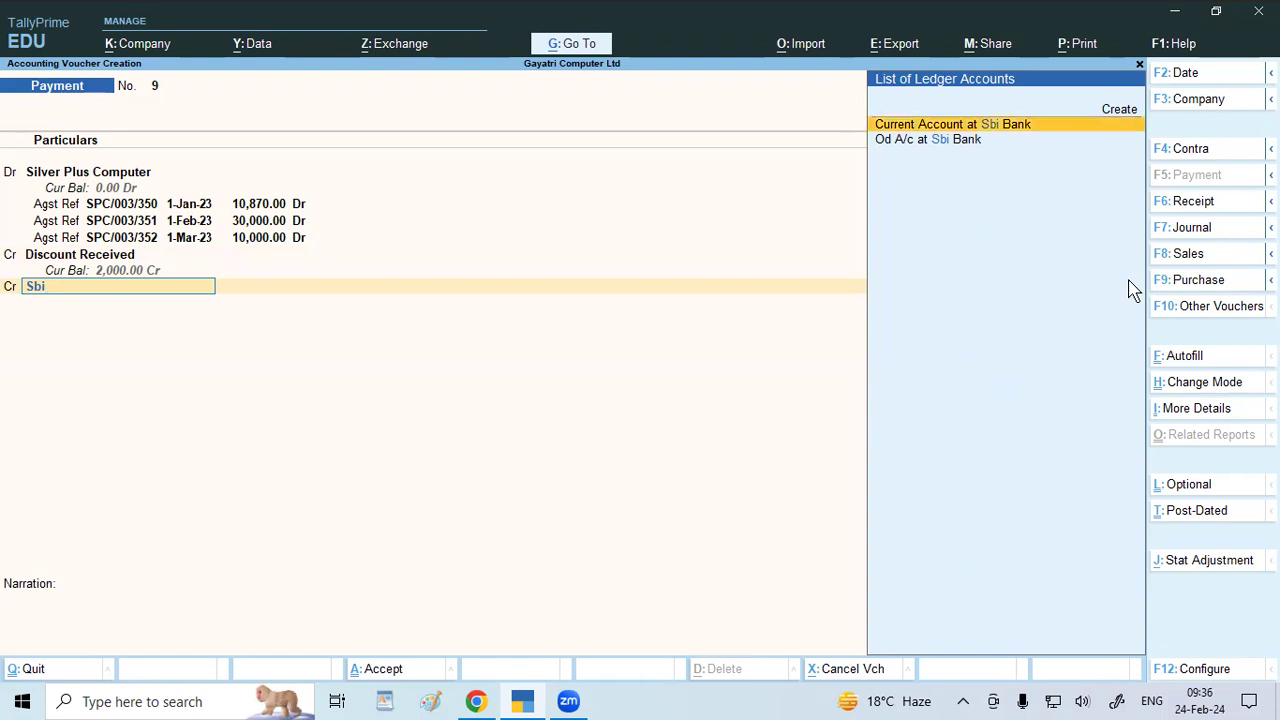
key("Return")
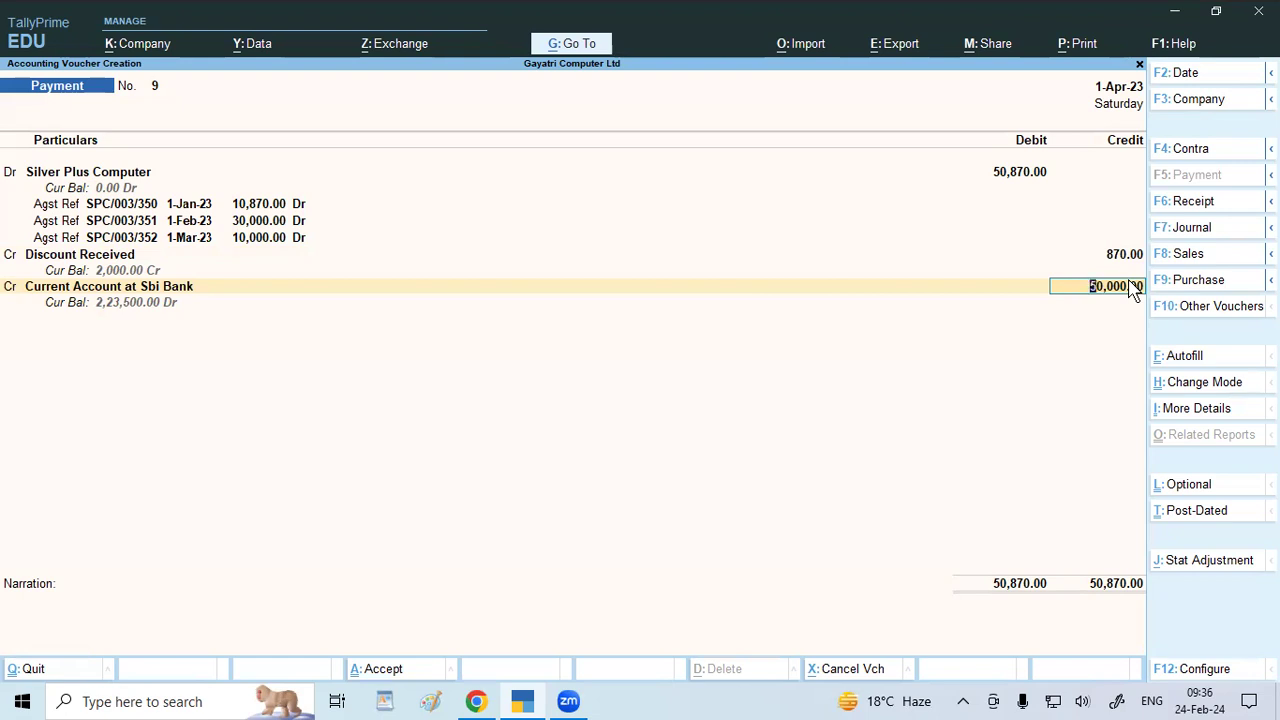
key("Return")
key("Return")
key("Return")
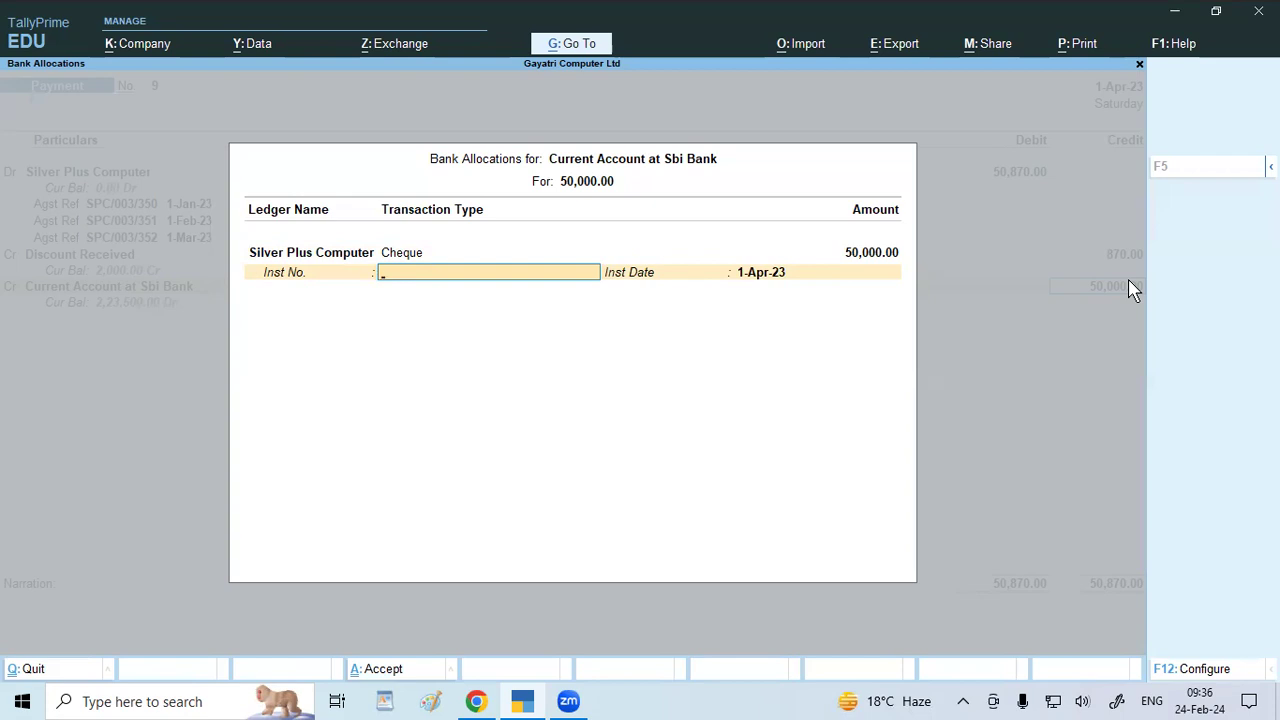
type("17894")
key("ctrl+a")
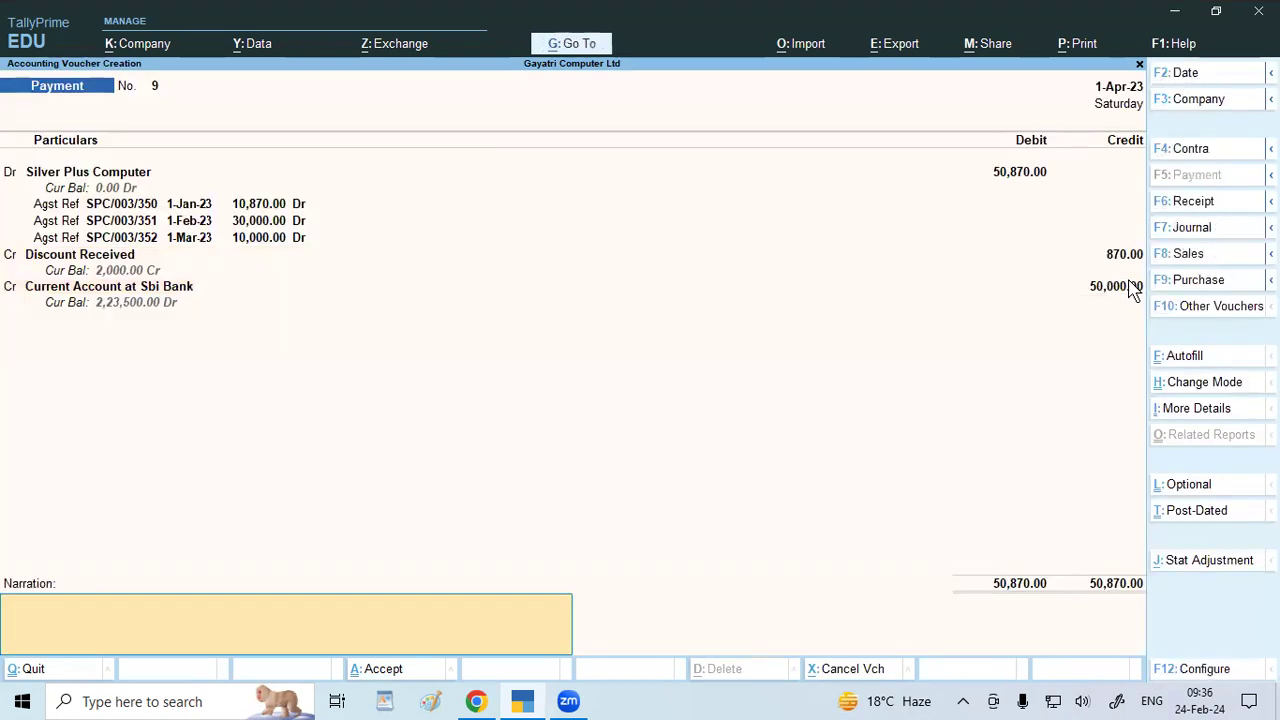
key("ctrl+a")
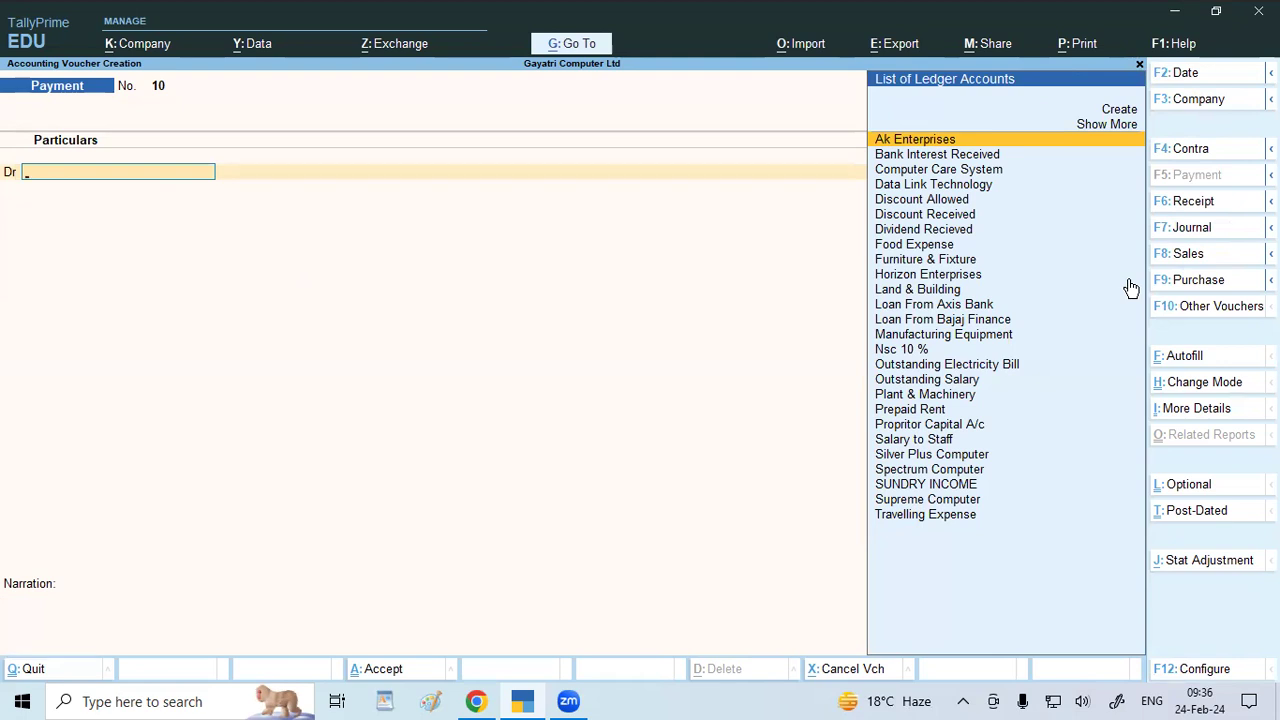
Switch to the course document and scroll to exercise 8 on the outstanding electricity bill.
left_click(516, 704)
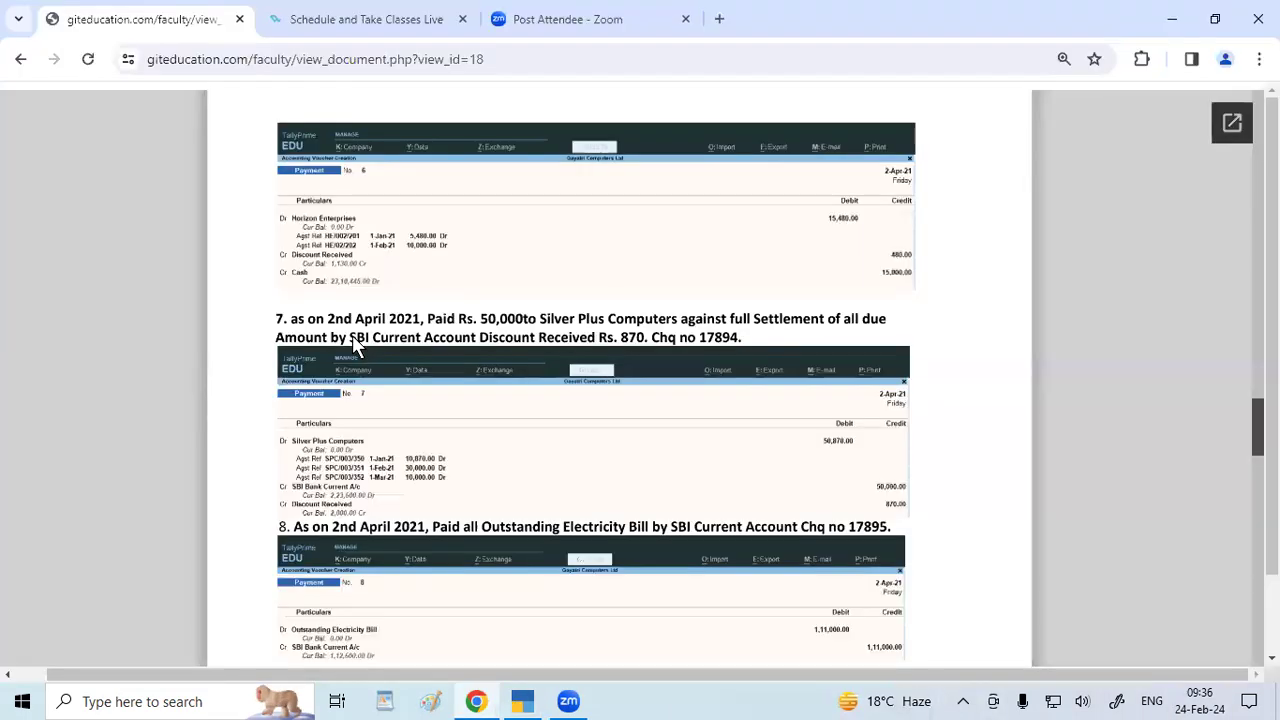
scroll(355, 345, "down", 2)
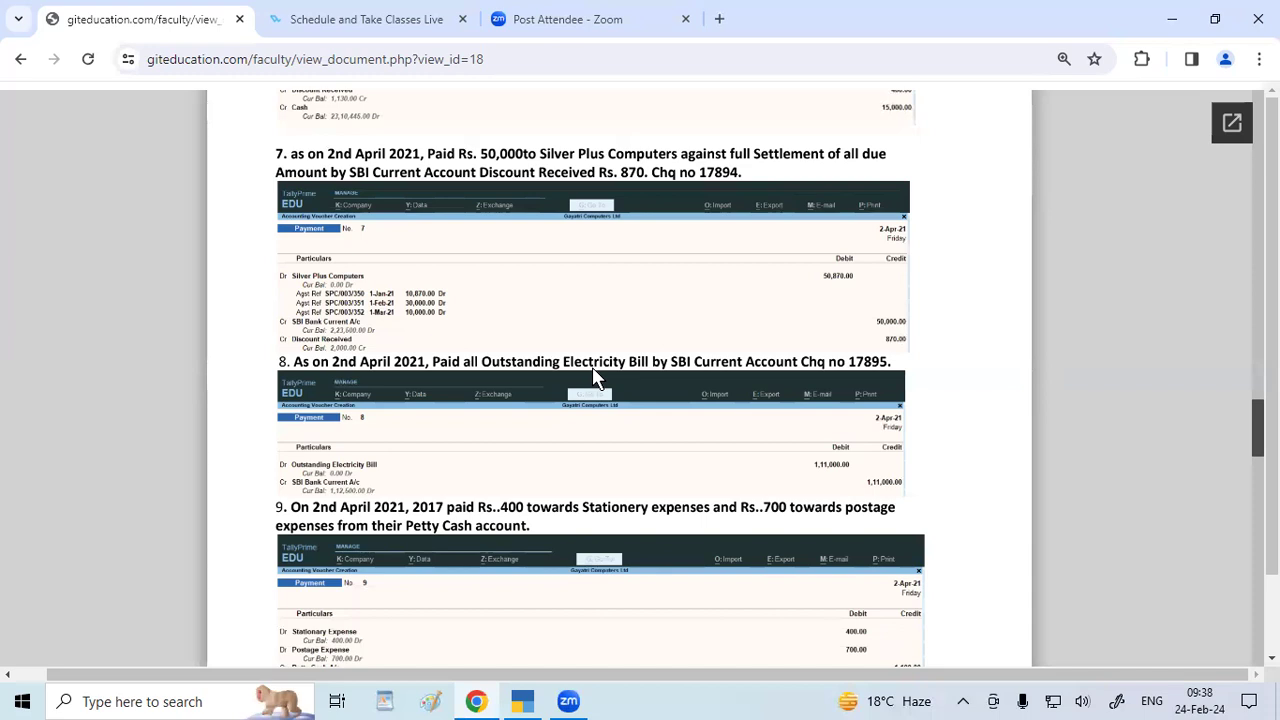
Back in TallyPrime, debit Outstanding Electricity Bill 1,11,000.00 in Payment No. 10.
left_click(514, 704)
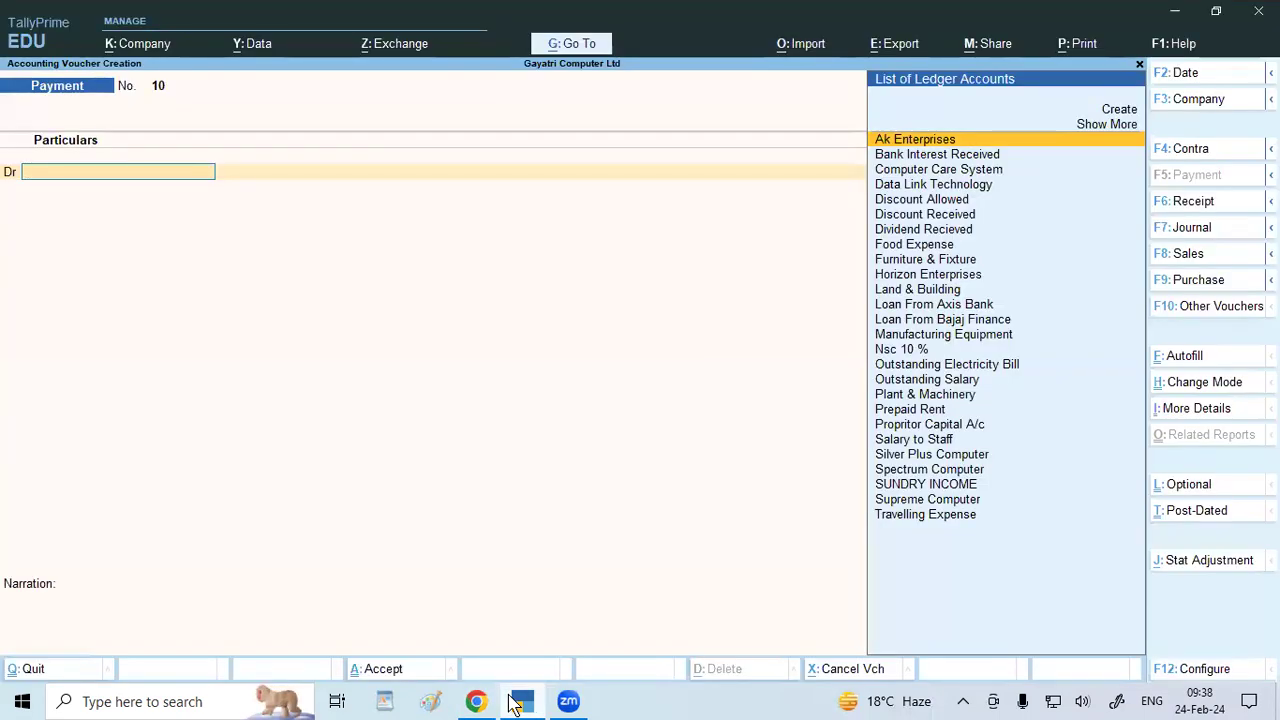
type("Out")
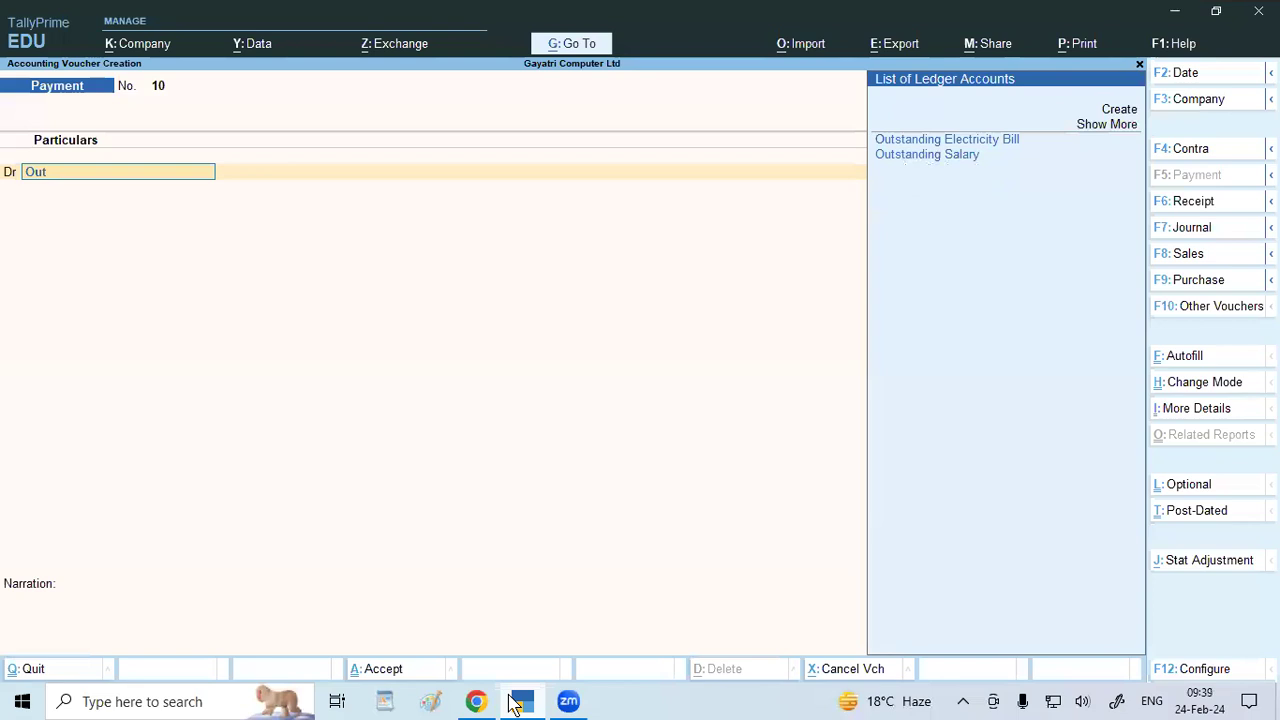
key("Down")
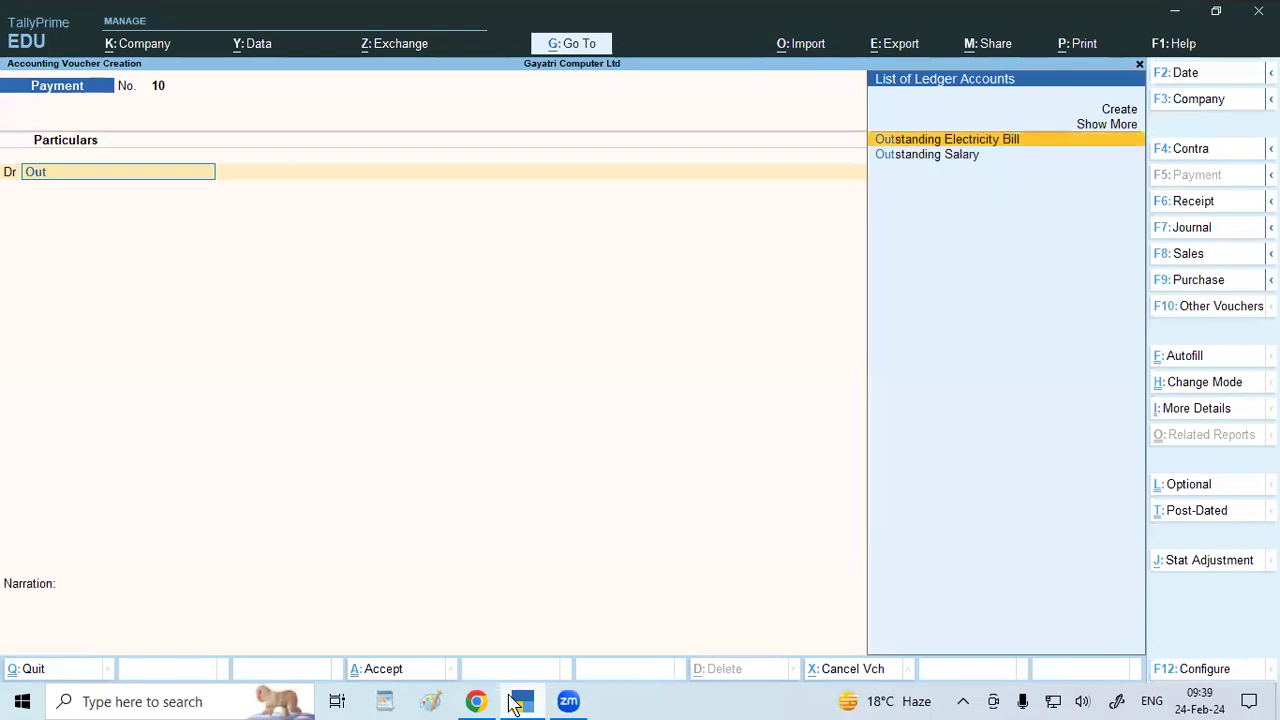
key("Return")
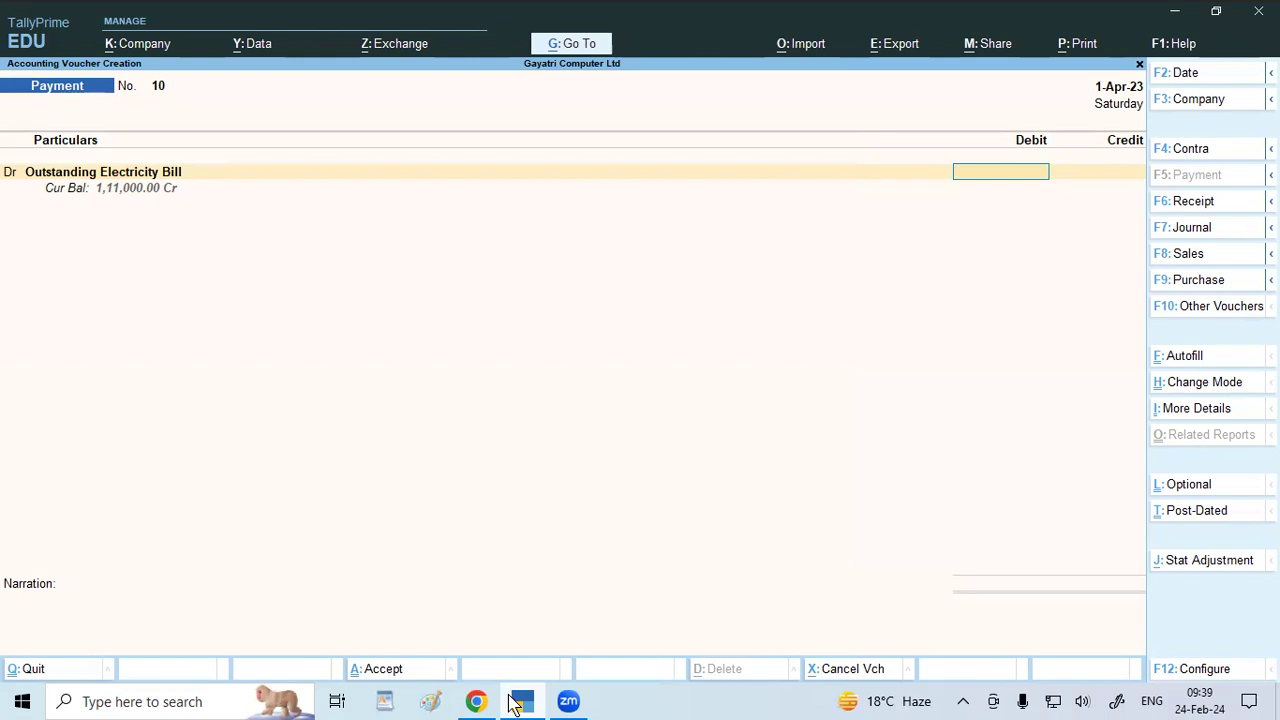
type("1")
type("11000")
key("Return")
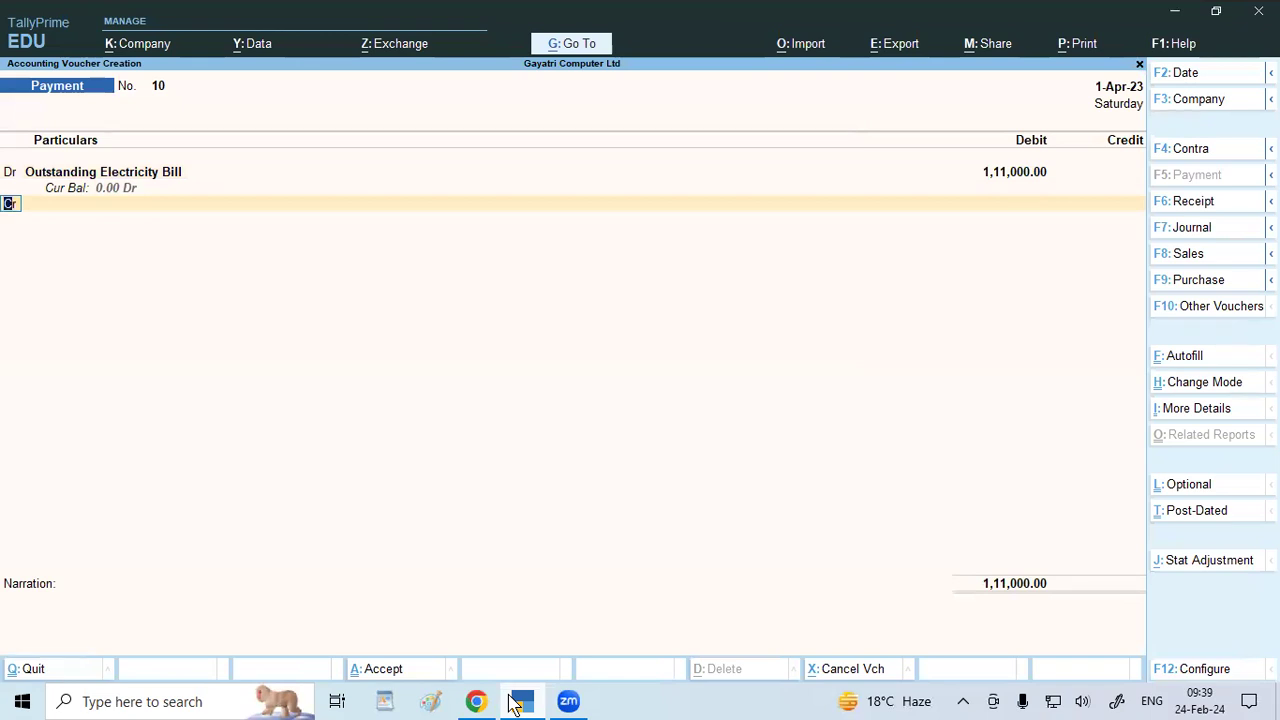
key("Return")
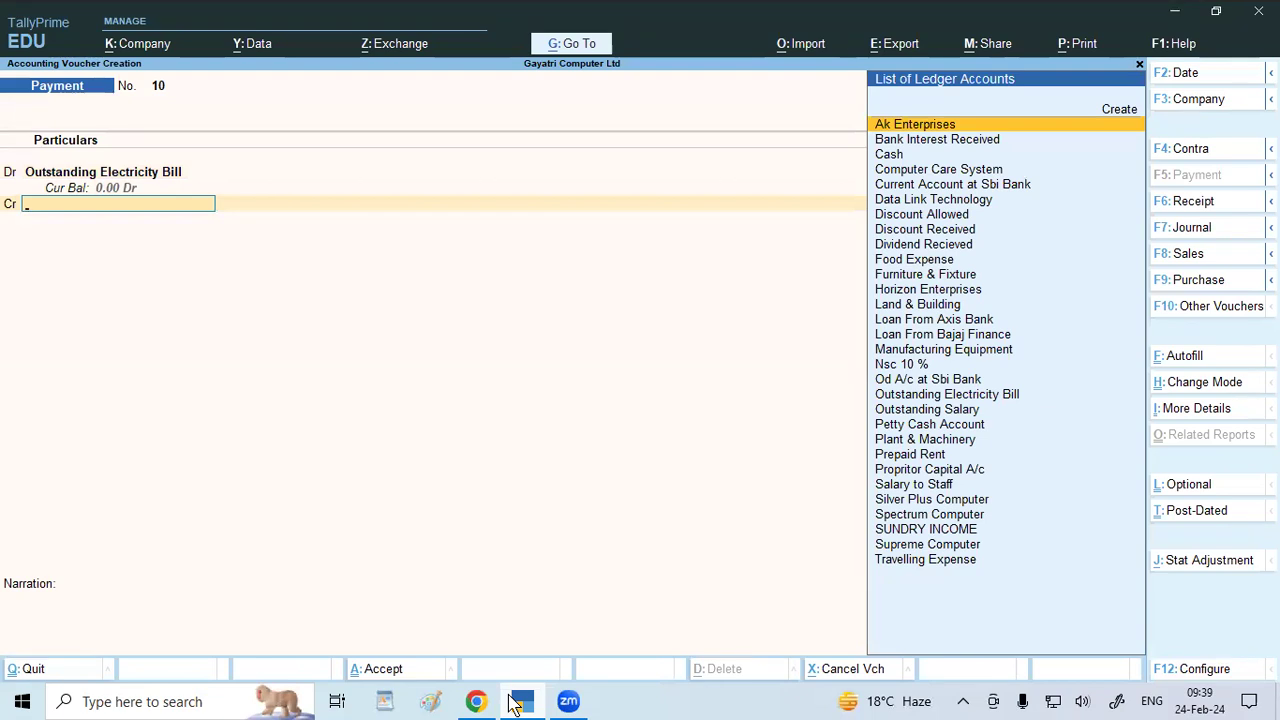
Credit Current Account at Sbi Bank for 1,11,000.00 with cheque number 17895.
type("Sbi")
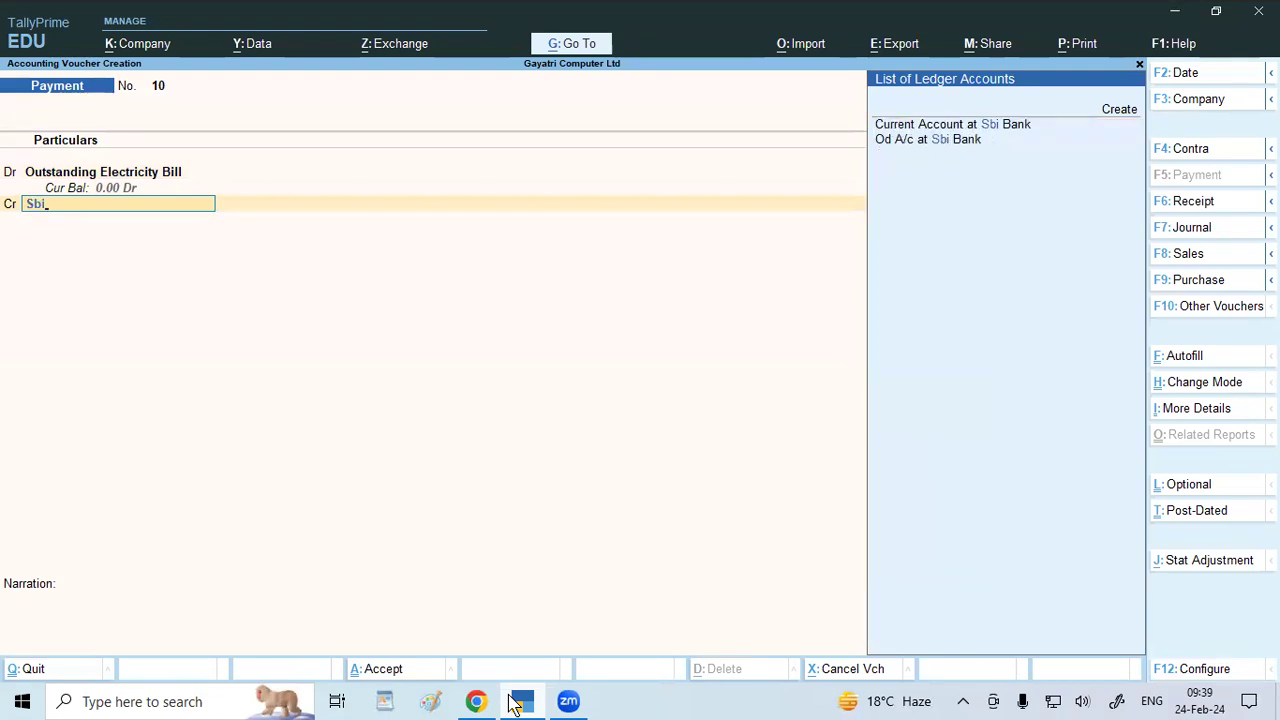
key("Return")
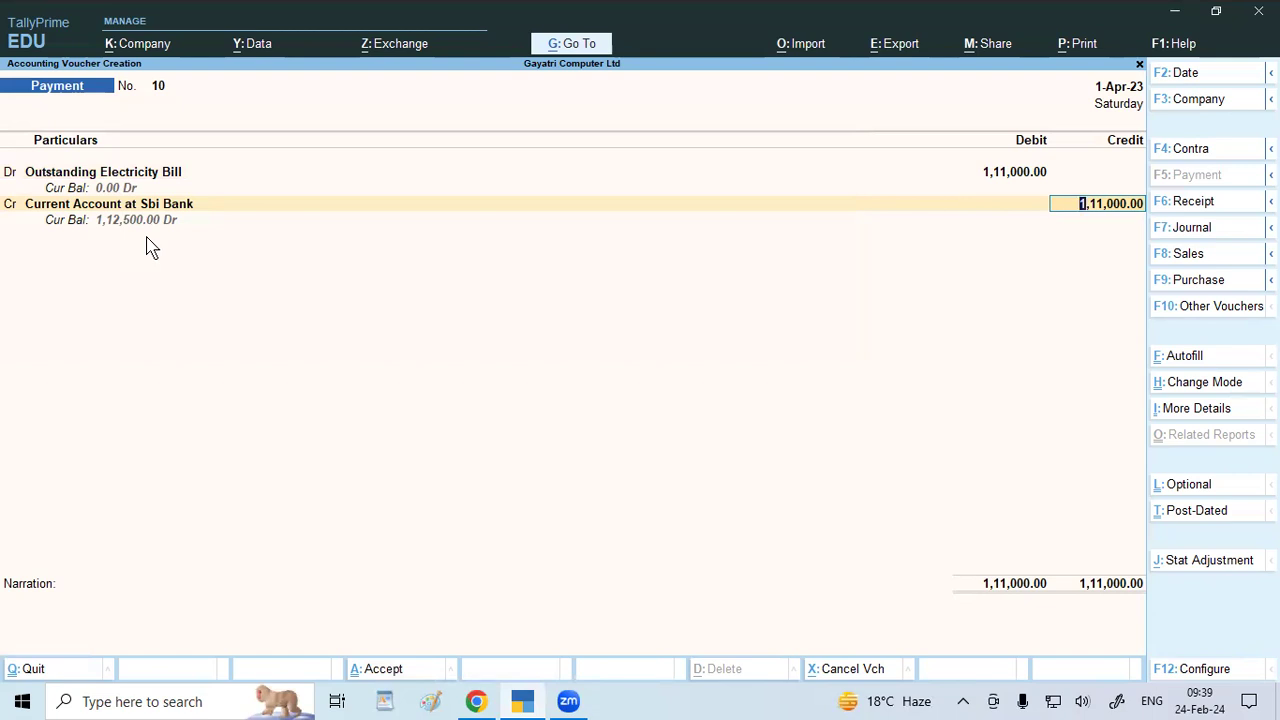
key("Return")
key("Return")
key("Return")
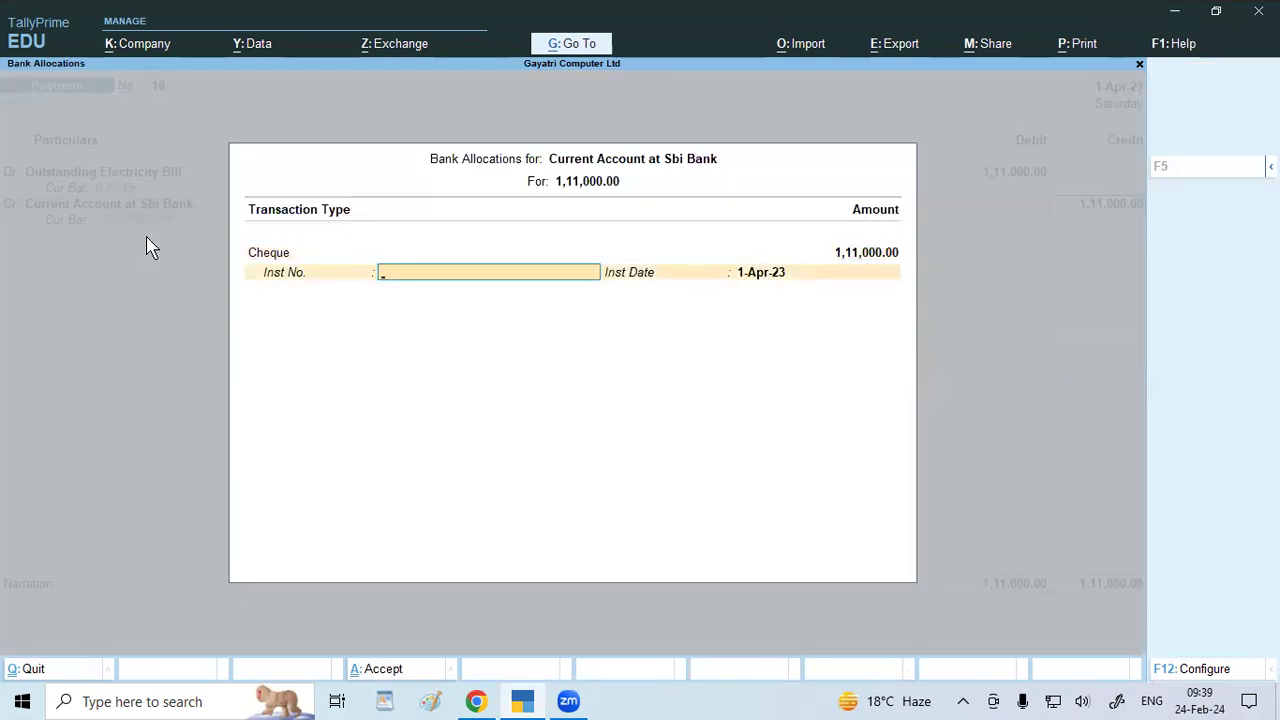
type("17895")
key("Return")
key("Return")
key("Return")
key("Return")
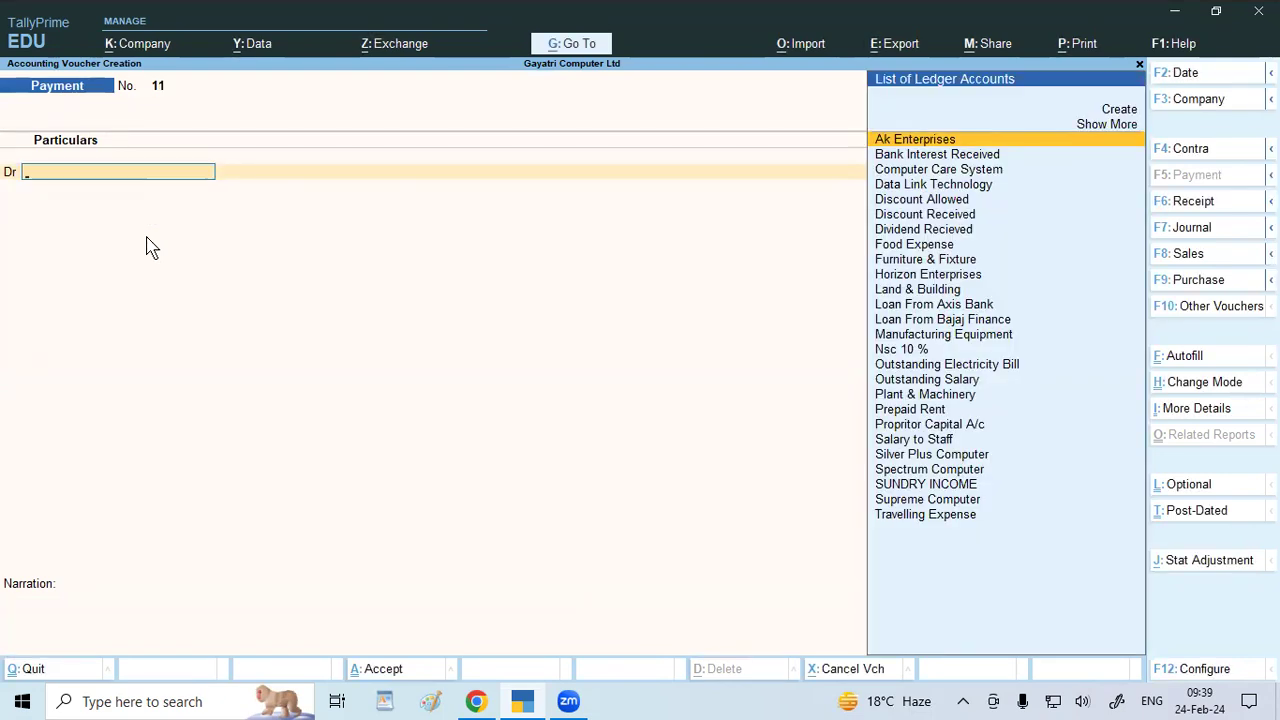
left_click(476, 701)
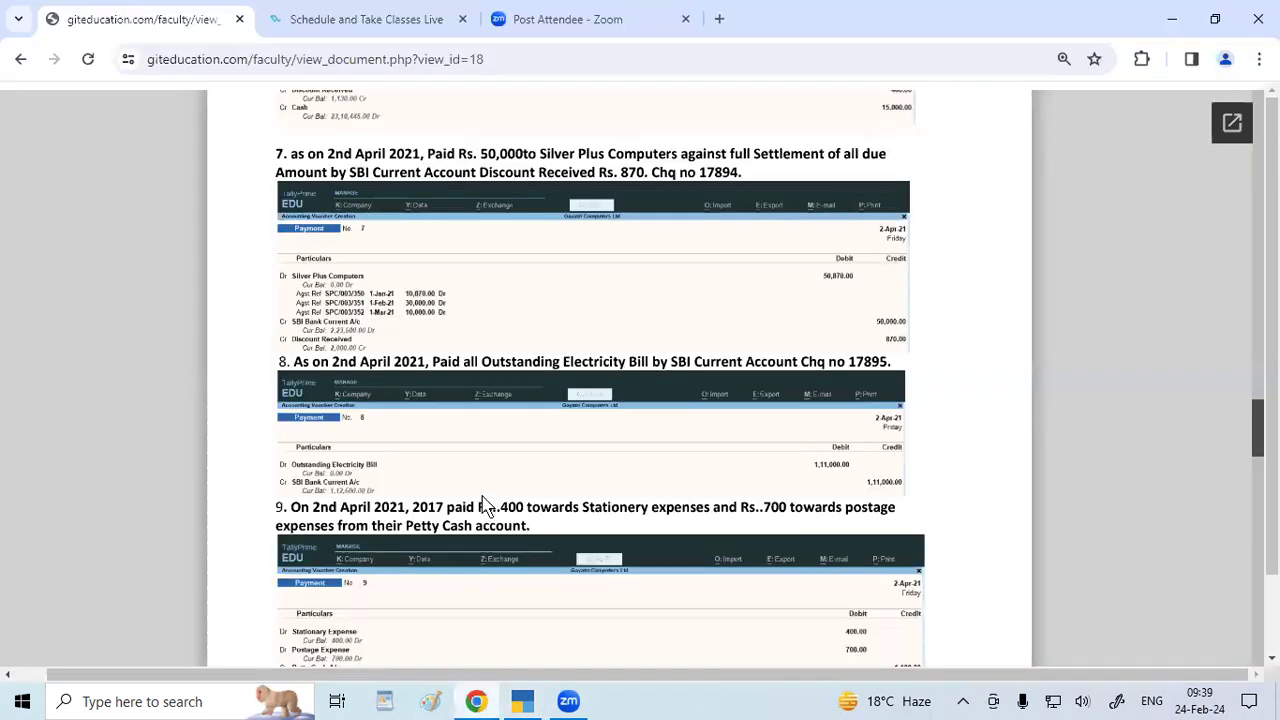
scroll(484, 508, "down", 1)
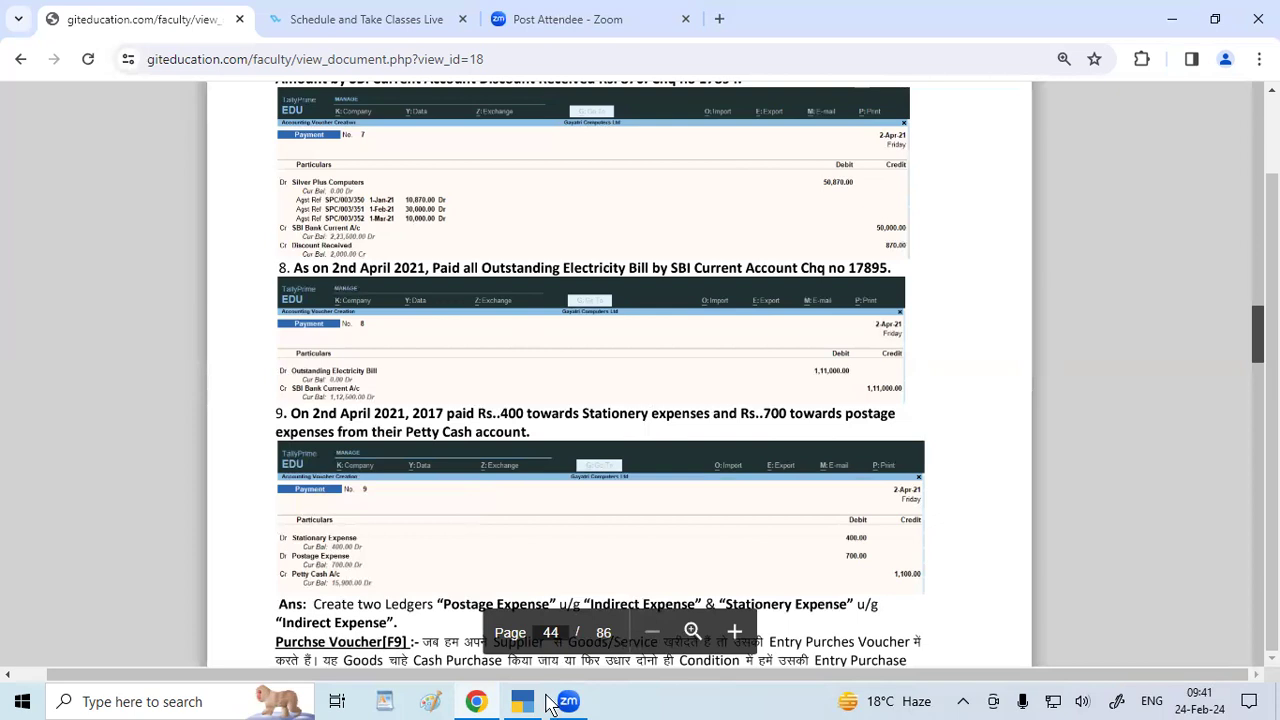
Start a new ledger from voucher 11's debit line and name it Stationery Expense.
key("alt+Tab")
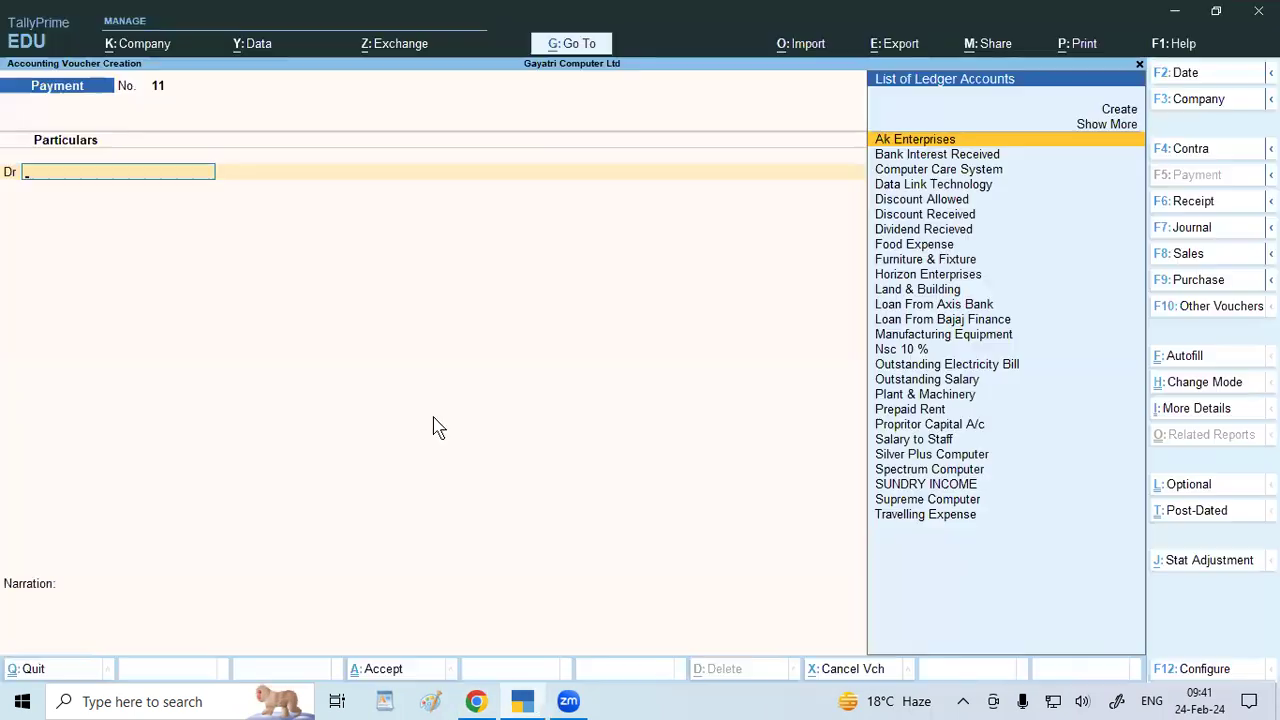
type("St")
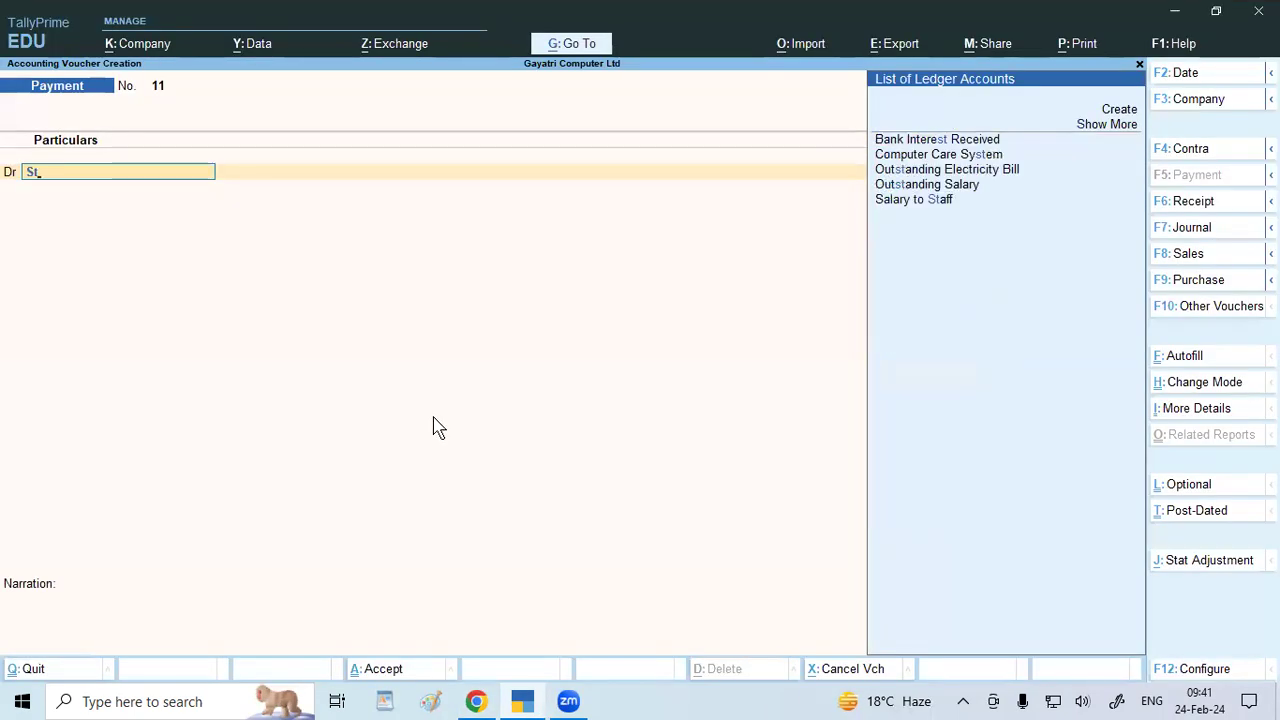
key("alt+c")
type("S")
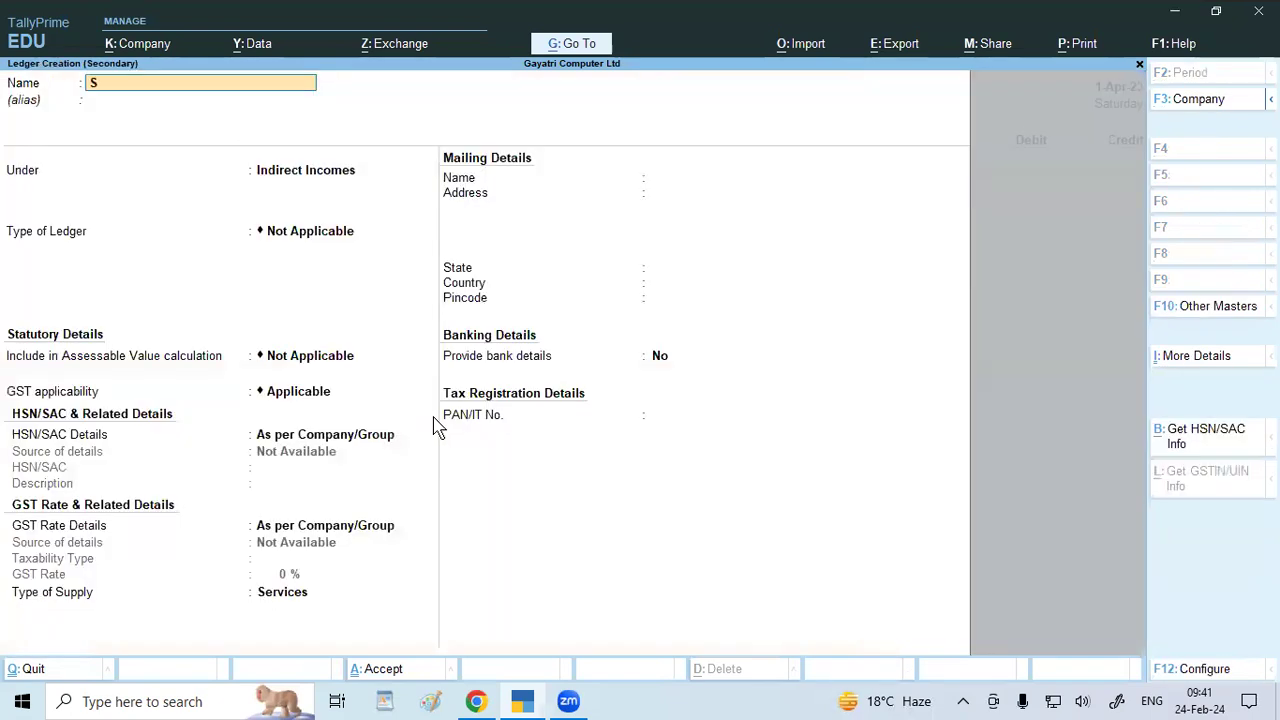
type("tatonery Expese")
key("Delete")
key("Delete")
key("Delete")
key("Delete")
type("pense")
key("Return")
key("BackSpace")
type("Ind")
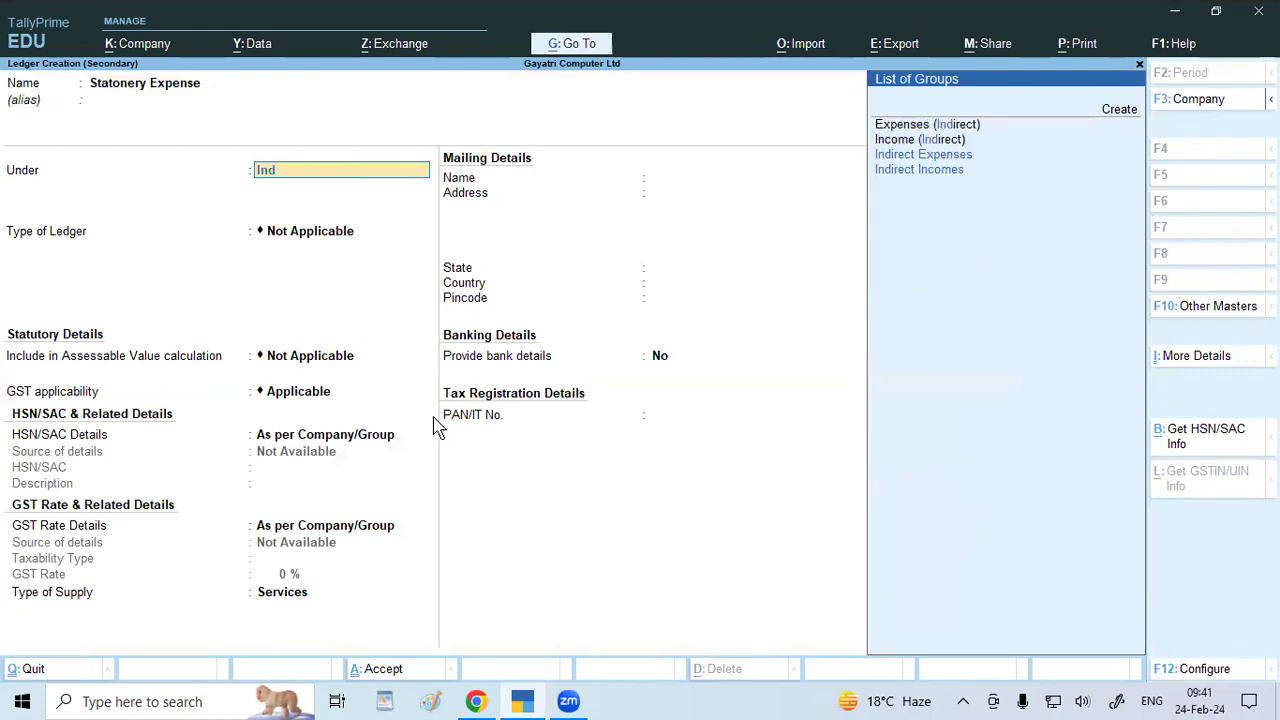
key("Up")
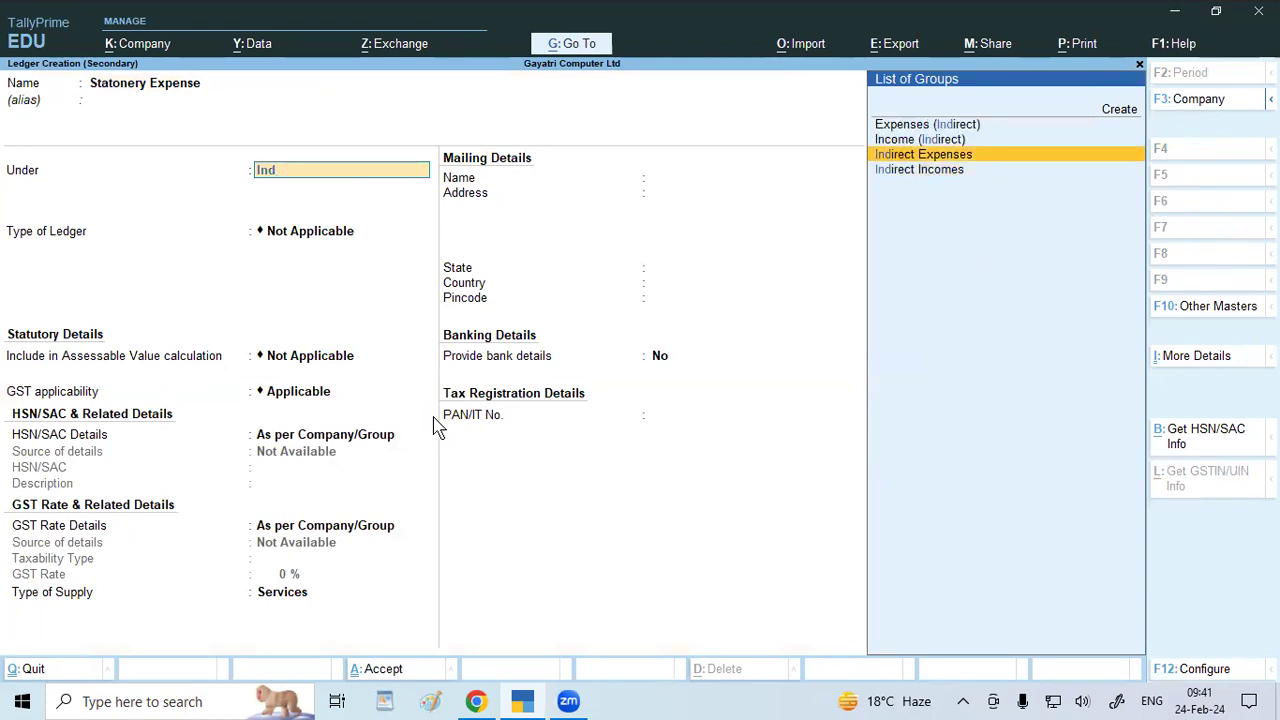
key("BackSpace")
key("BackSpace")
key("BackSpace")
key("BackSpace")
key("BackSpace")
type("Staio")
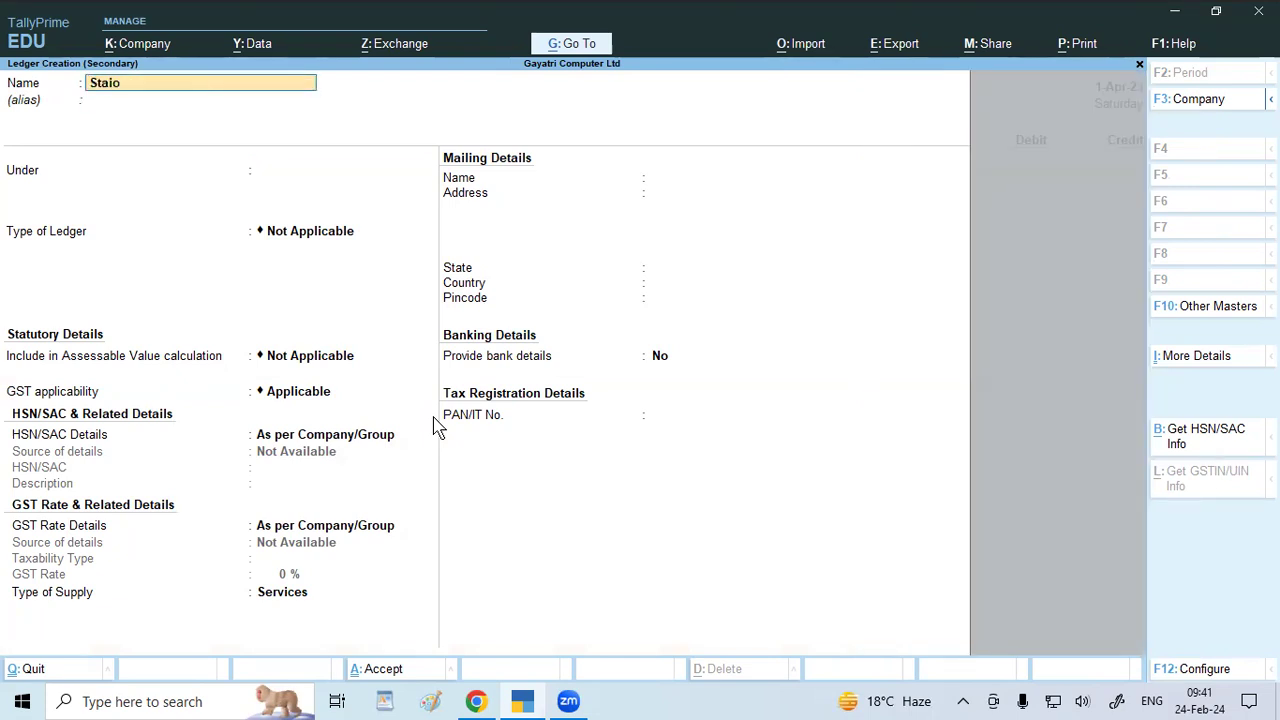
type("nery\\\\")
key("BackSpace")
key("BackSpace")
key("BackSpace")
key("BackSpace")
key("BackSpace")
key("BackSpace")
key("BackSpace")
key("BackSpace")
key("BackSpace")
key("BackSpace")
key("BackSpace")
type("Stationery Ex")
key("BackSpace")
type("xpense")
key("Return")
key("Return")
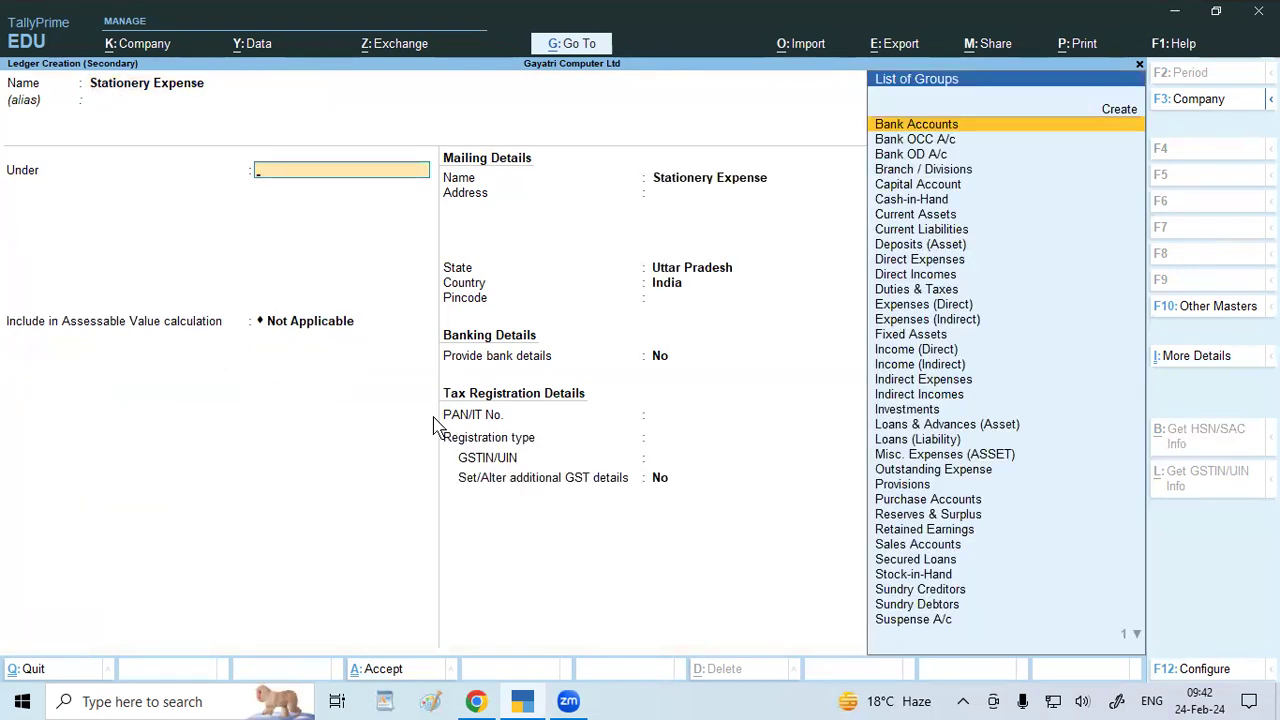
Put Stationery Expense under Indirect Expenses with GST Not Applicable and save the ledger.
type("Indi")
key("Down")
key("Up")
key("Return")
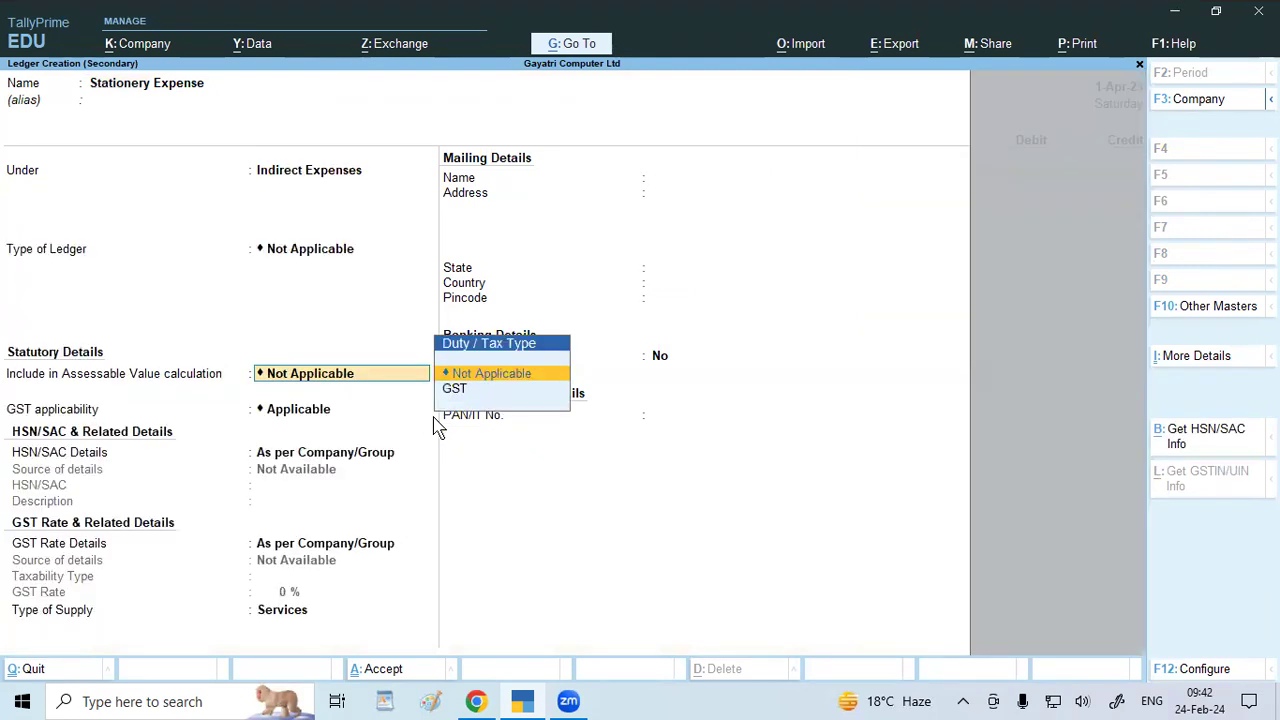
key("Return")
type("Not")
key("Return")
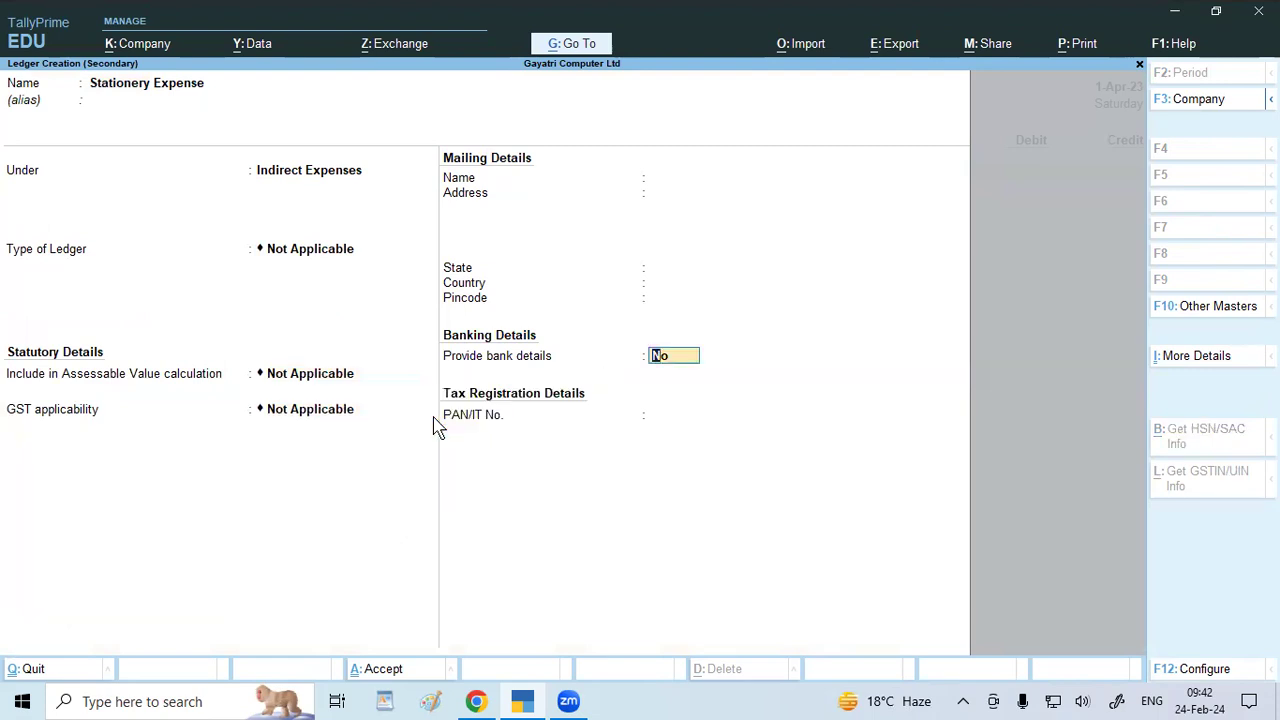
key("ctrl")
key("ctrl+a")
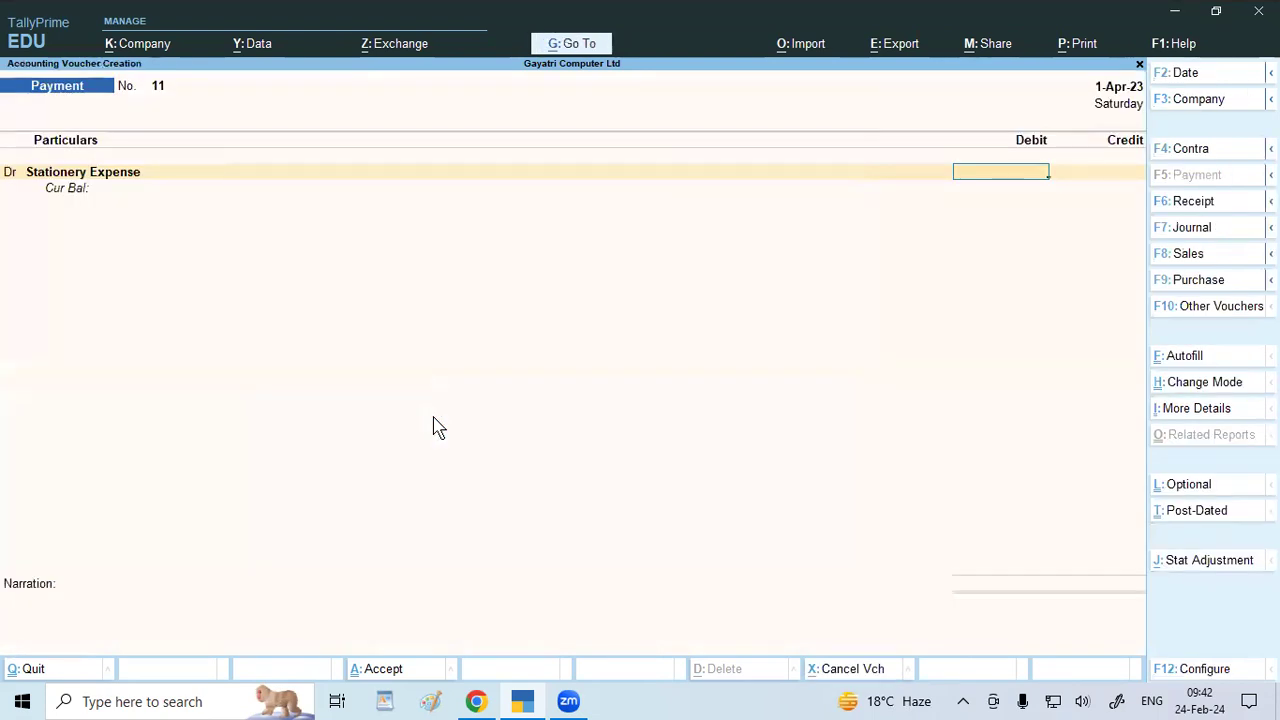
Enter 400 as the Stationery Expense debit amount.
type("400")
key("Return")
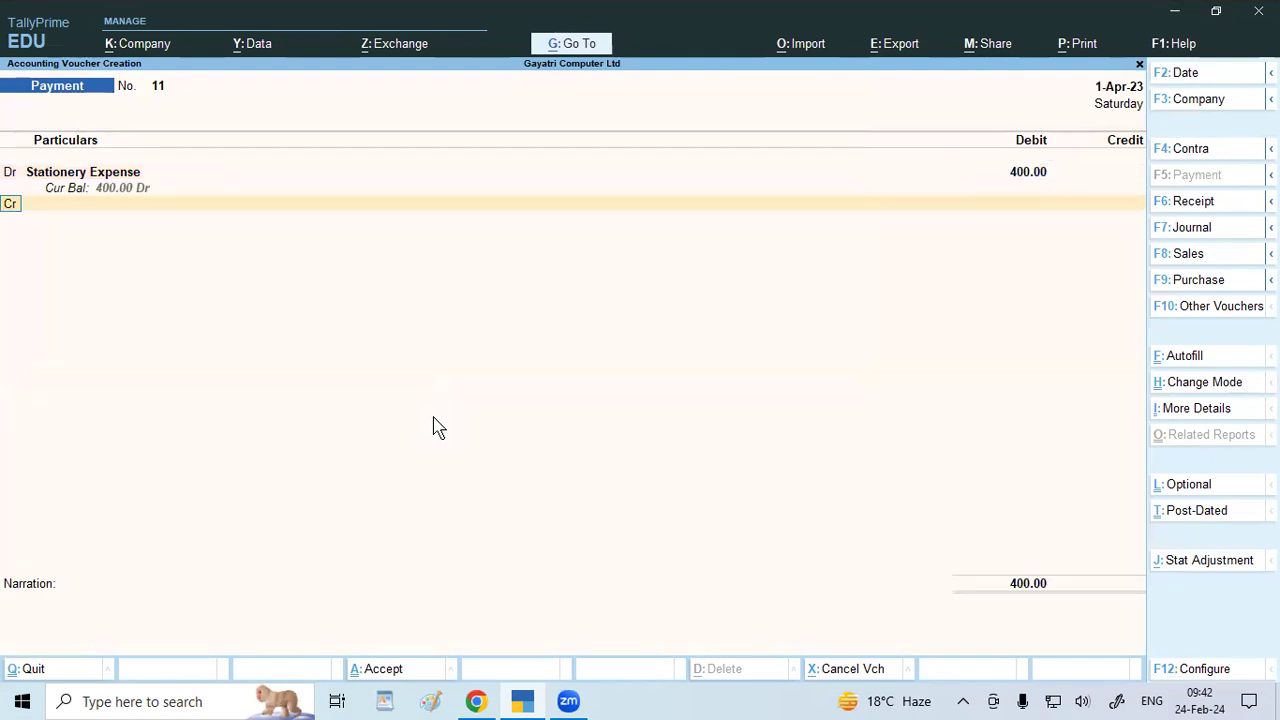
key("Return")
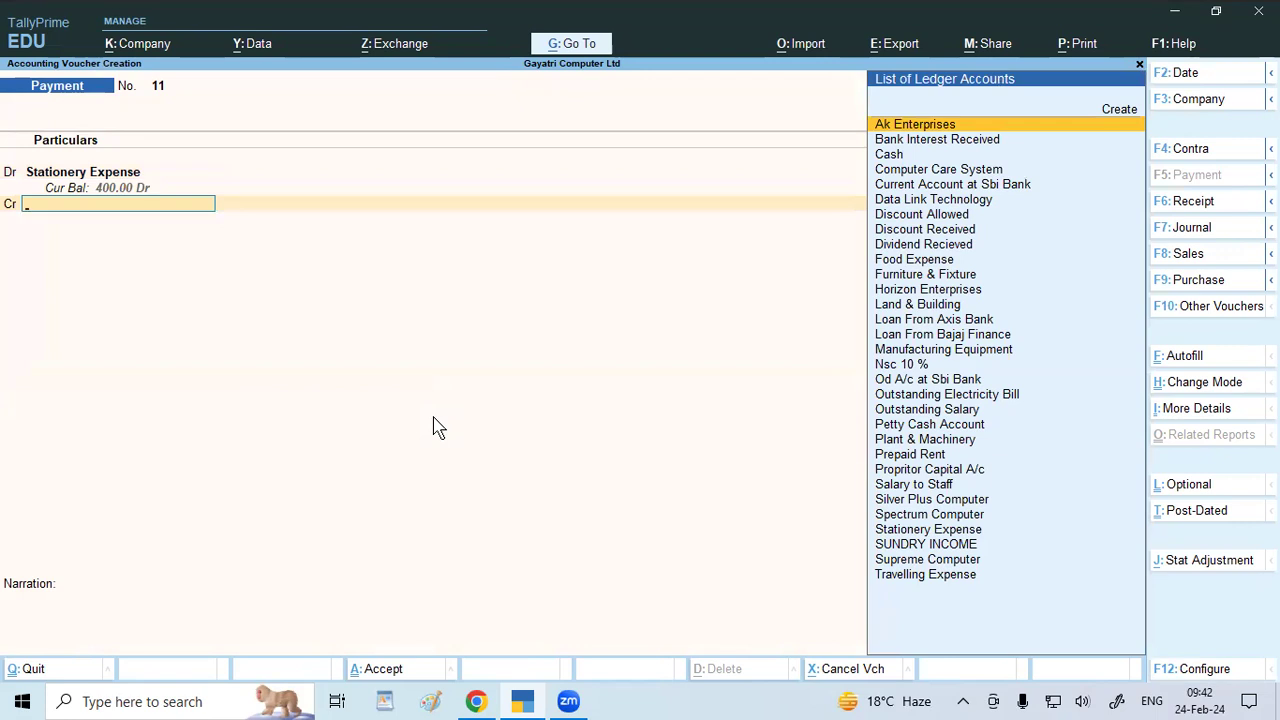
Create a Postage Expense ledger with GST Not Applicable and save it.
key("alt+c")
type("Post")
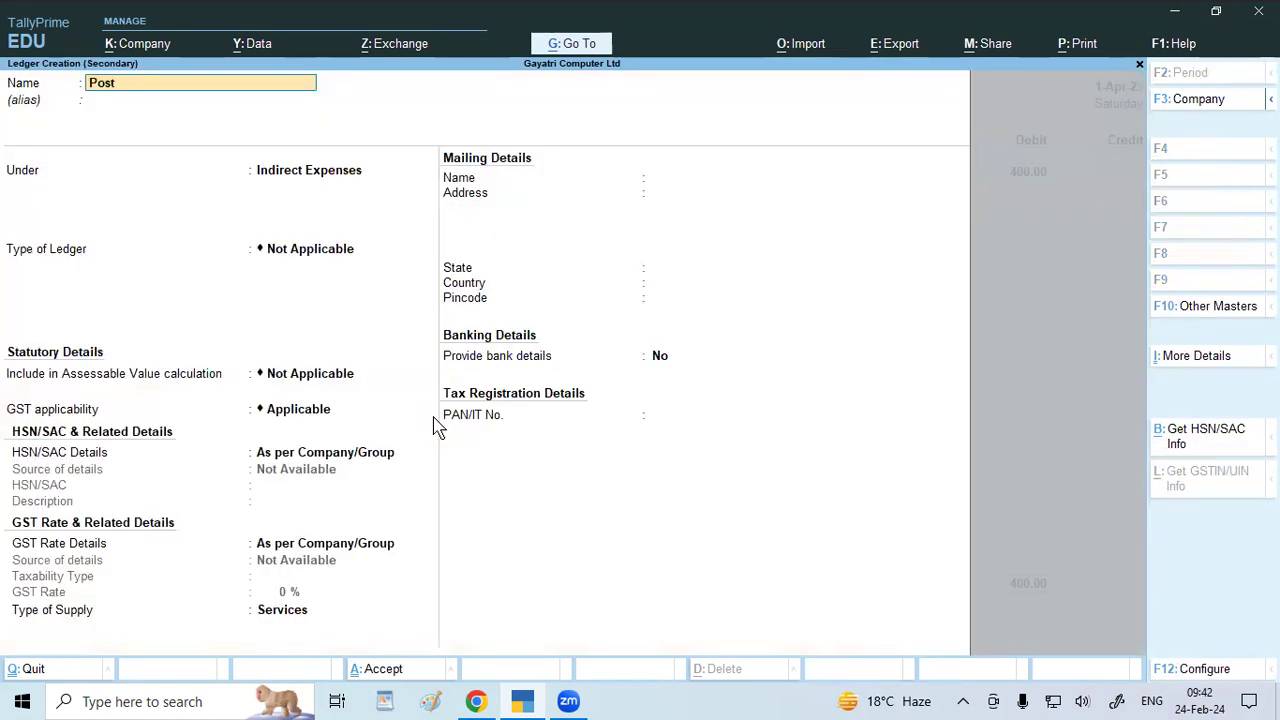
type("age expense")
key("Return")
key("Return")
key("Return")
key("Return")
key("Return")
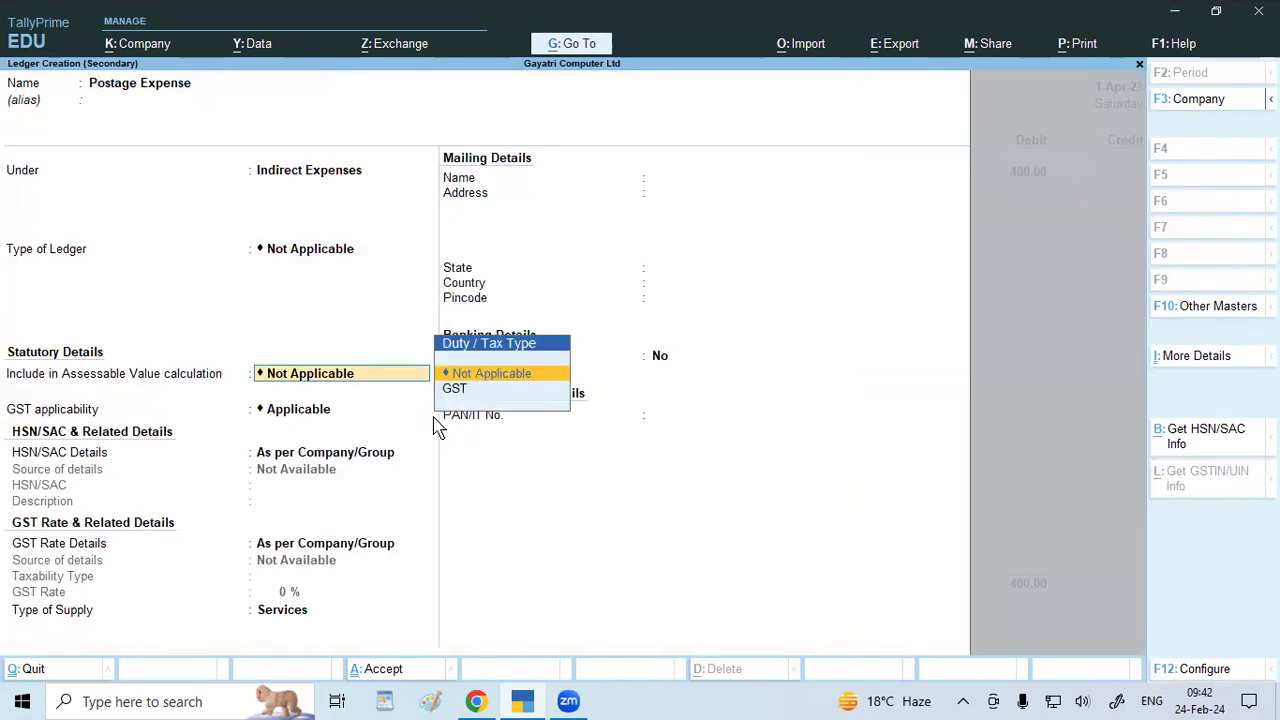
key("BackSpace")
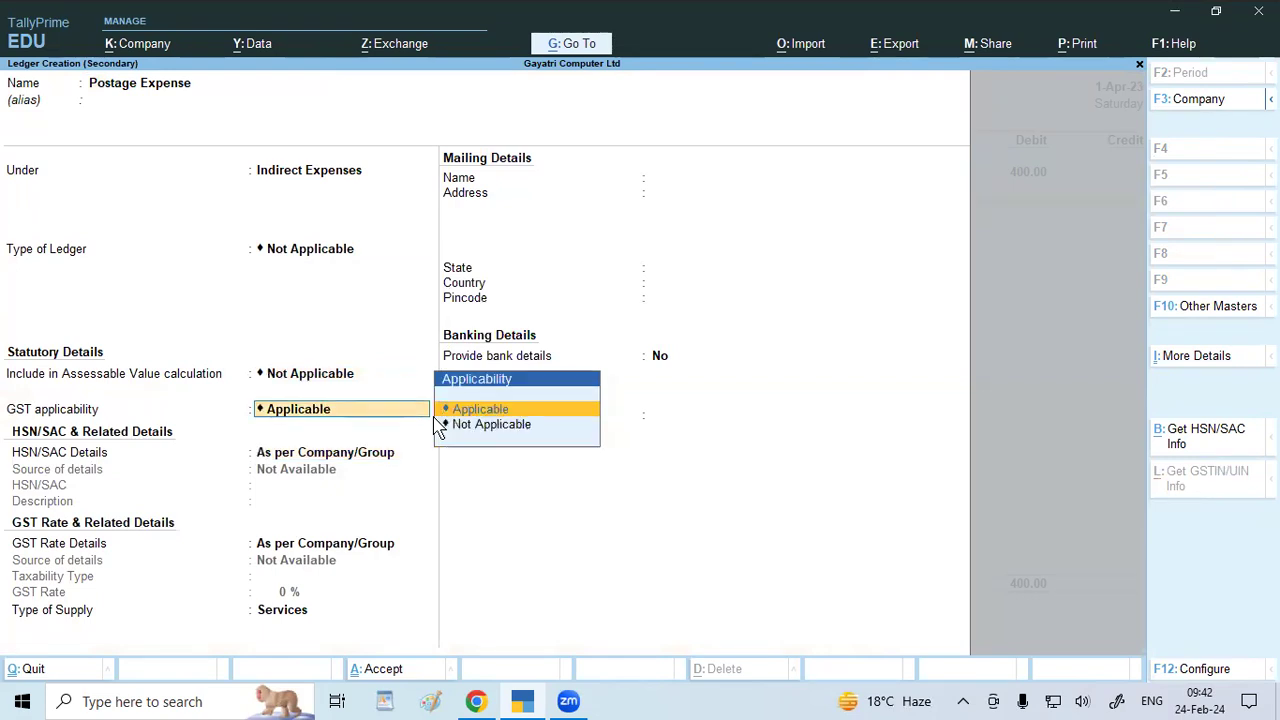
key("Down")
key("Return")
key("Return")
key("Return")
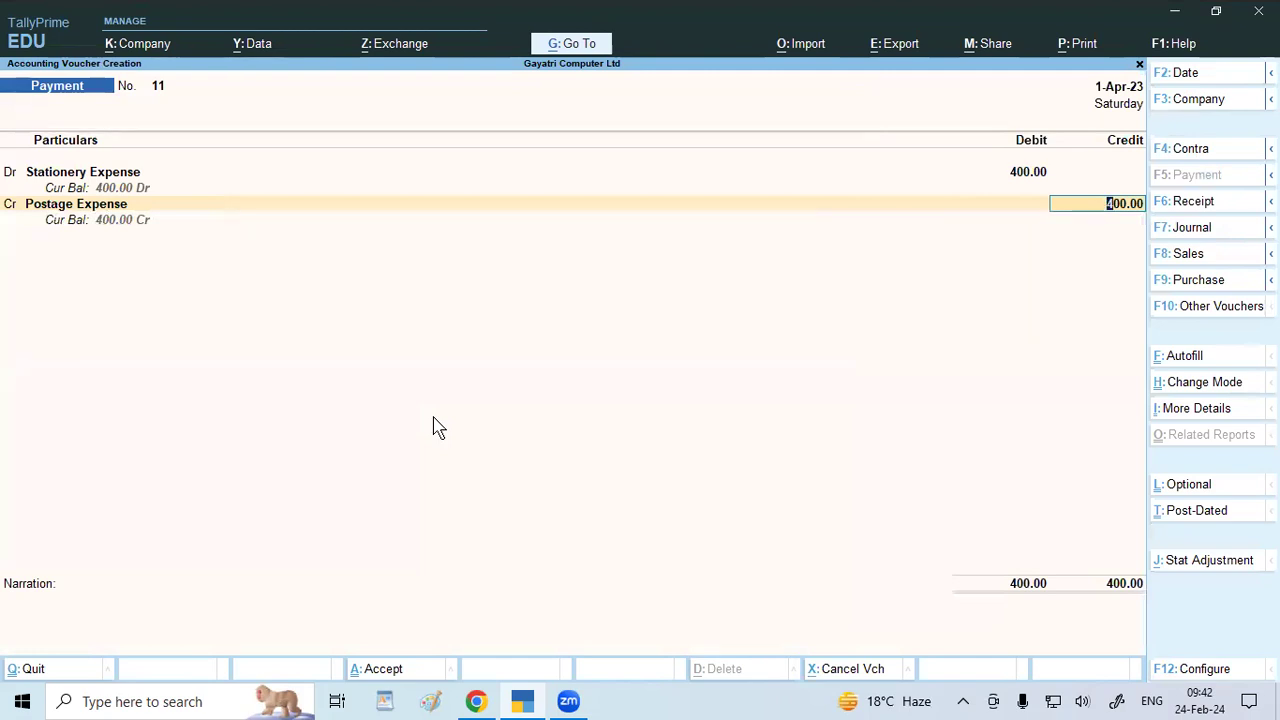
Change Postage Expense to a debit of 700.
key("BackSpace")
key("BackSpace")
key("d")
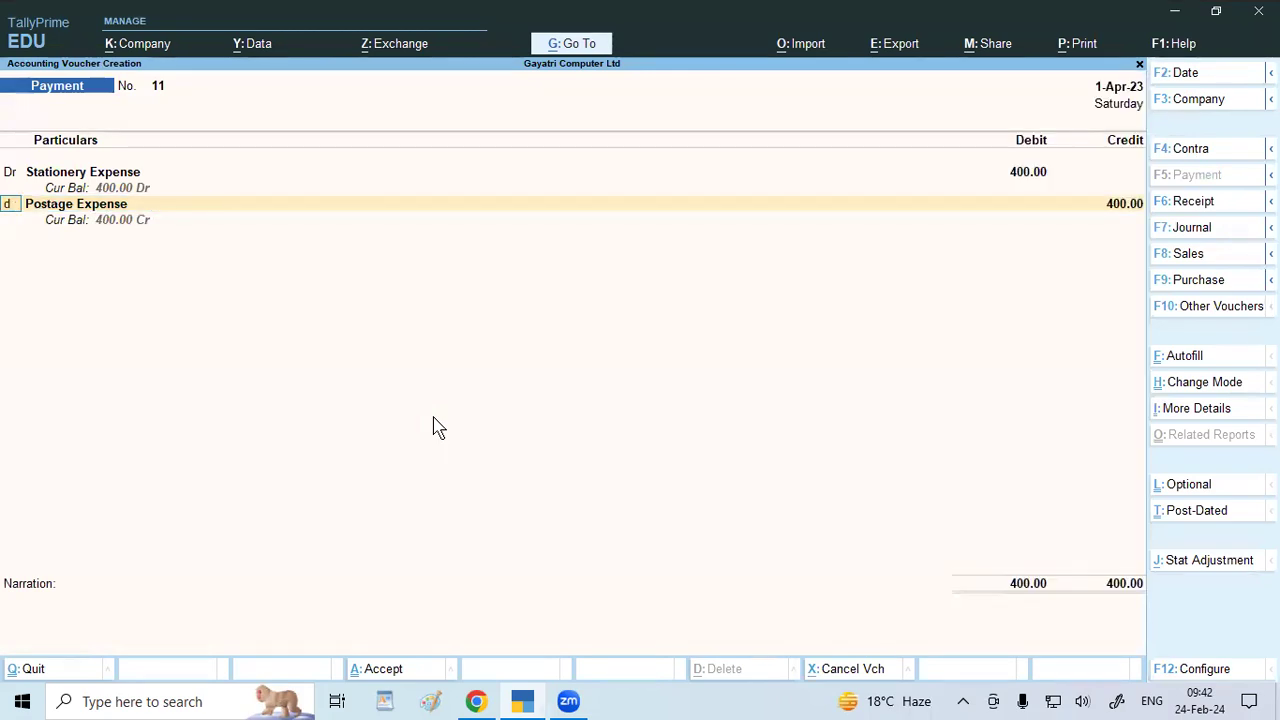
key("Return")
key("Return")
type("700")
key("Return")
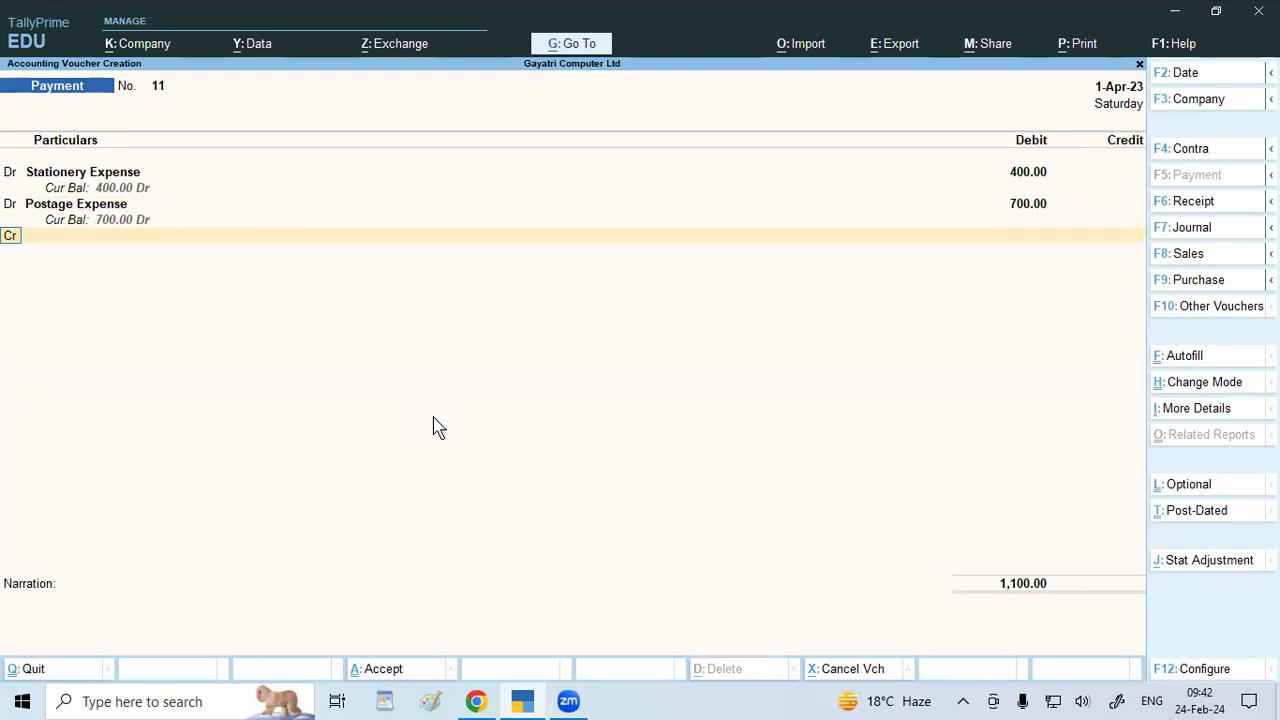
Credit Petty Cash Account 1,100 and save payment voucher 11.
key("Return")
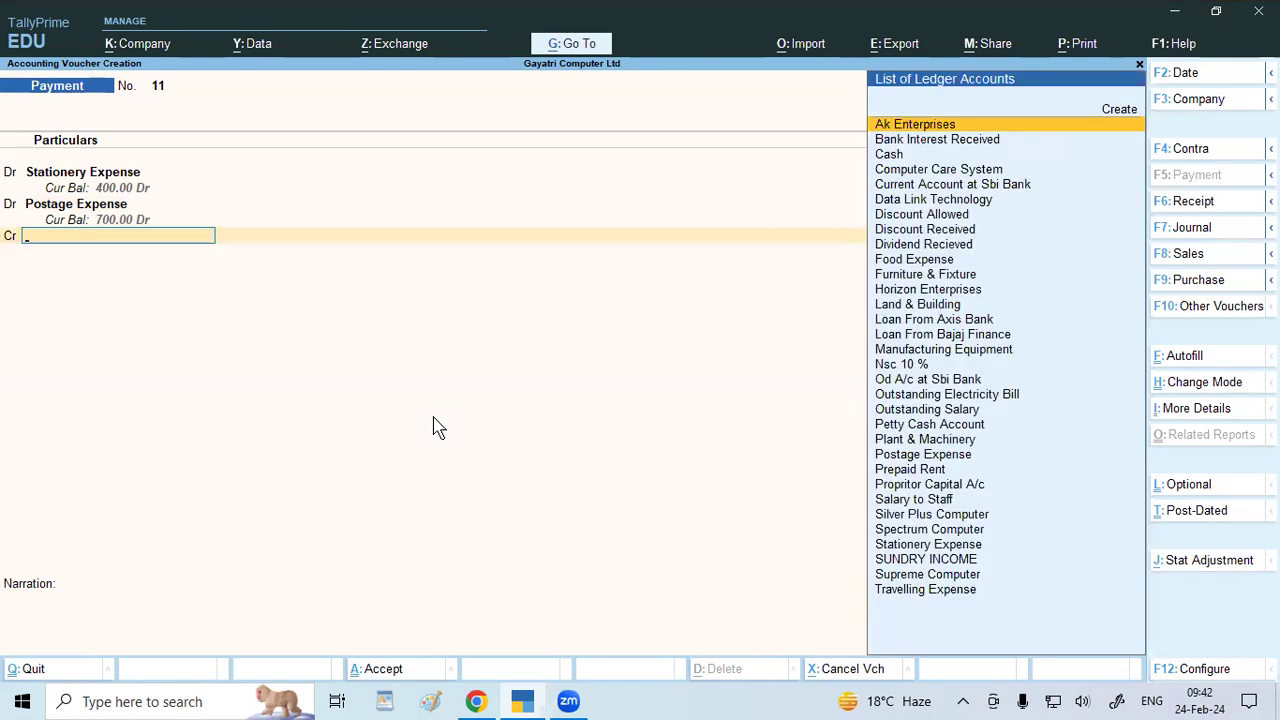
type("Pett")
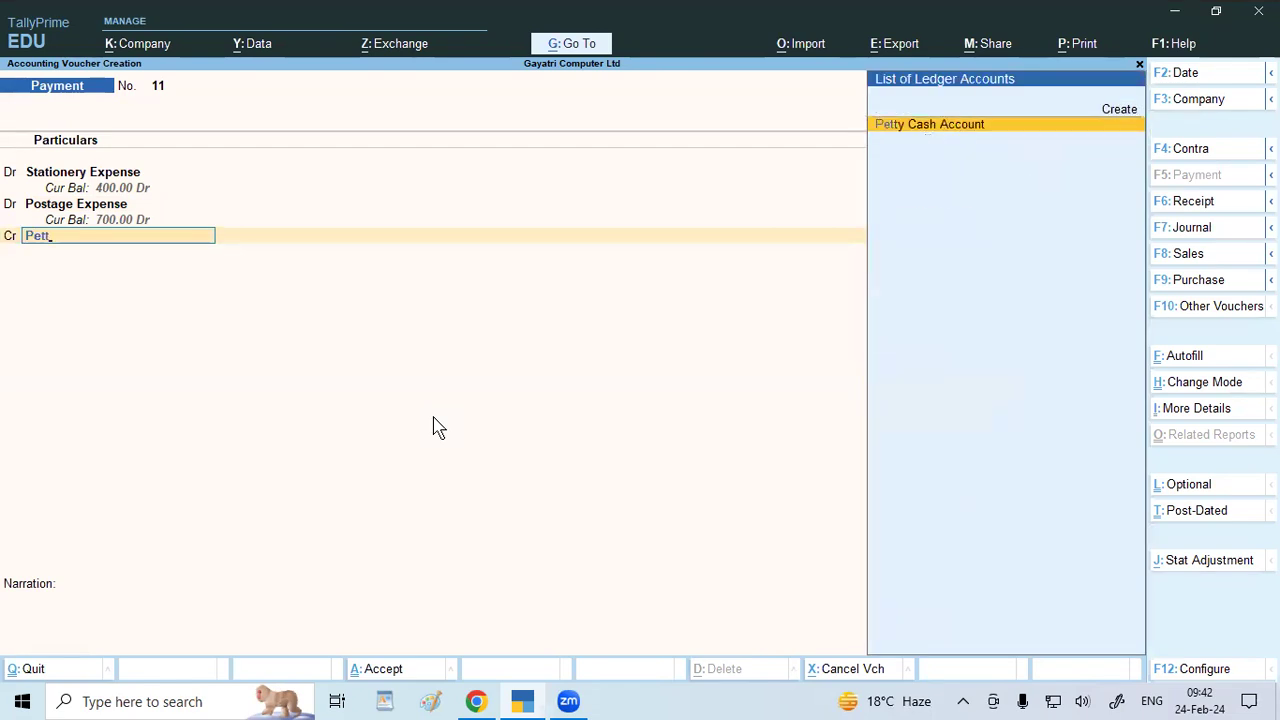
key("Return")
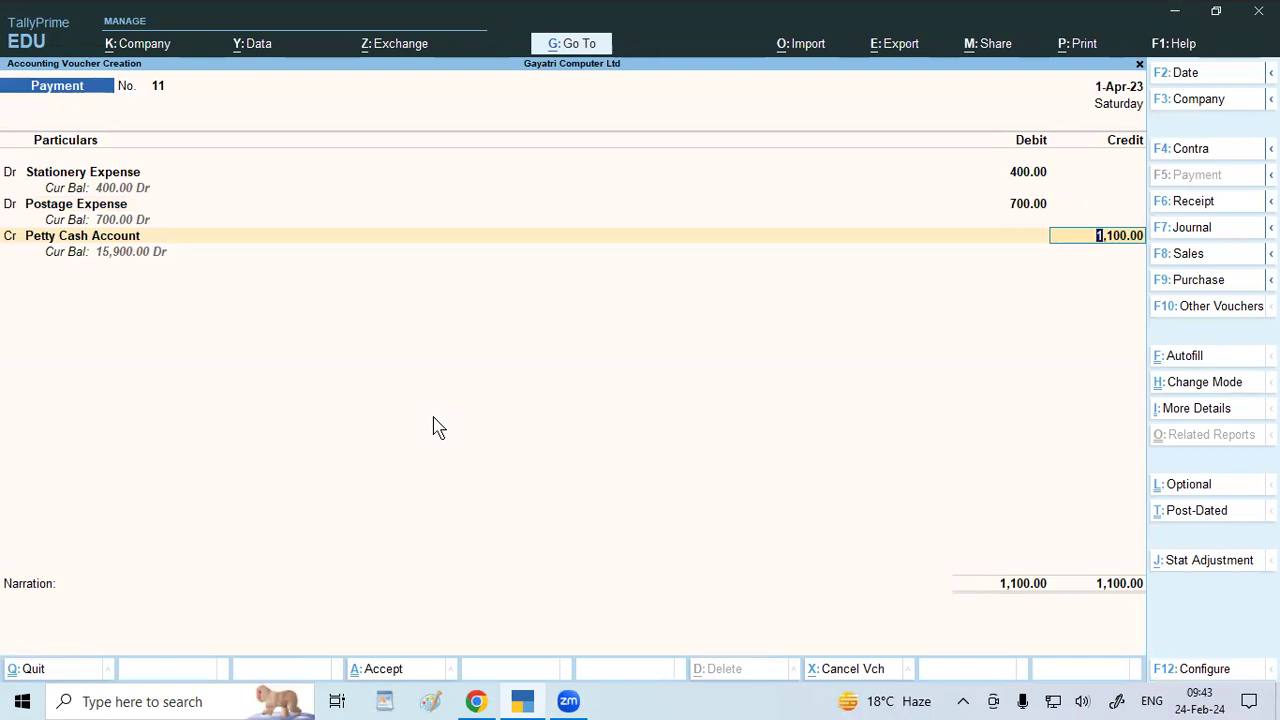
key("ctrl+a")
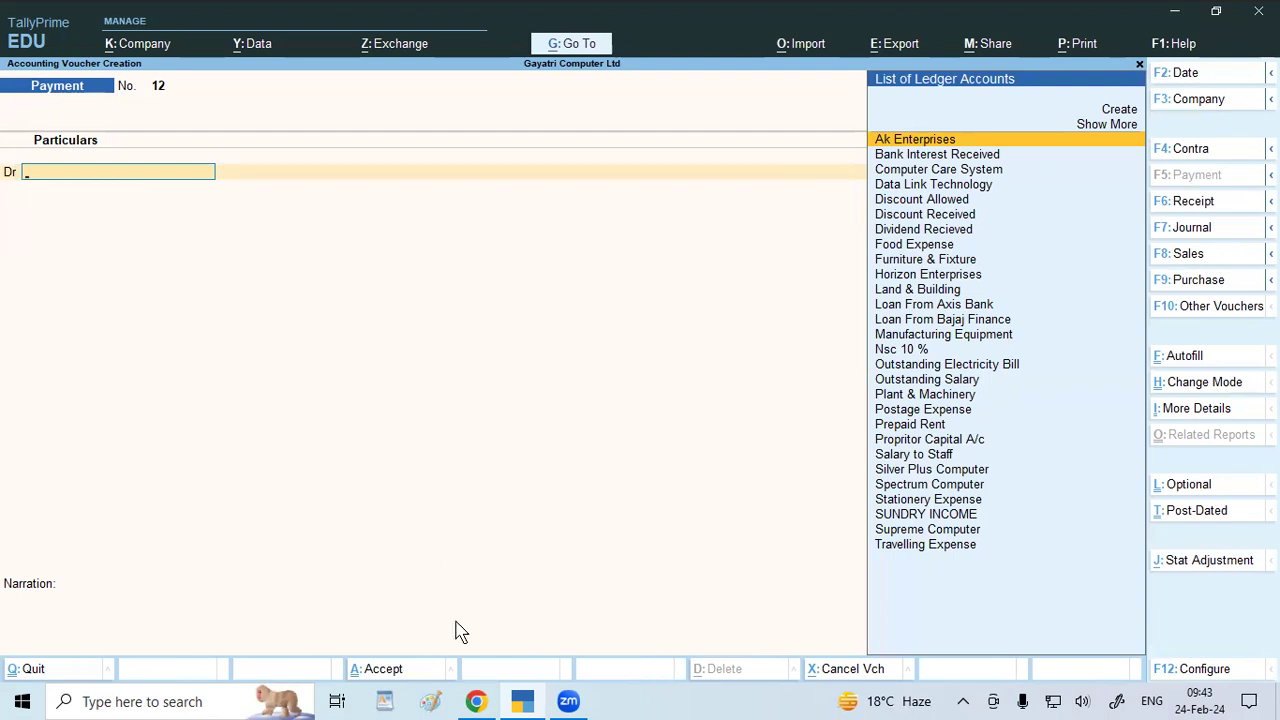
Bring the course PDF to the front and scroll to exercise 9 on page 44.
left_click(476, 701)
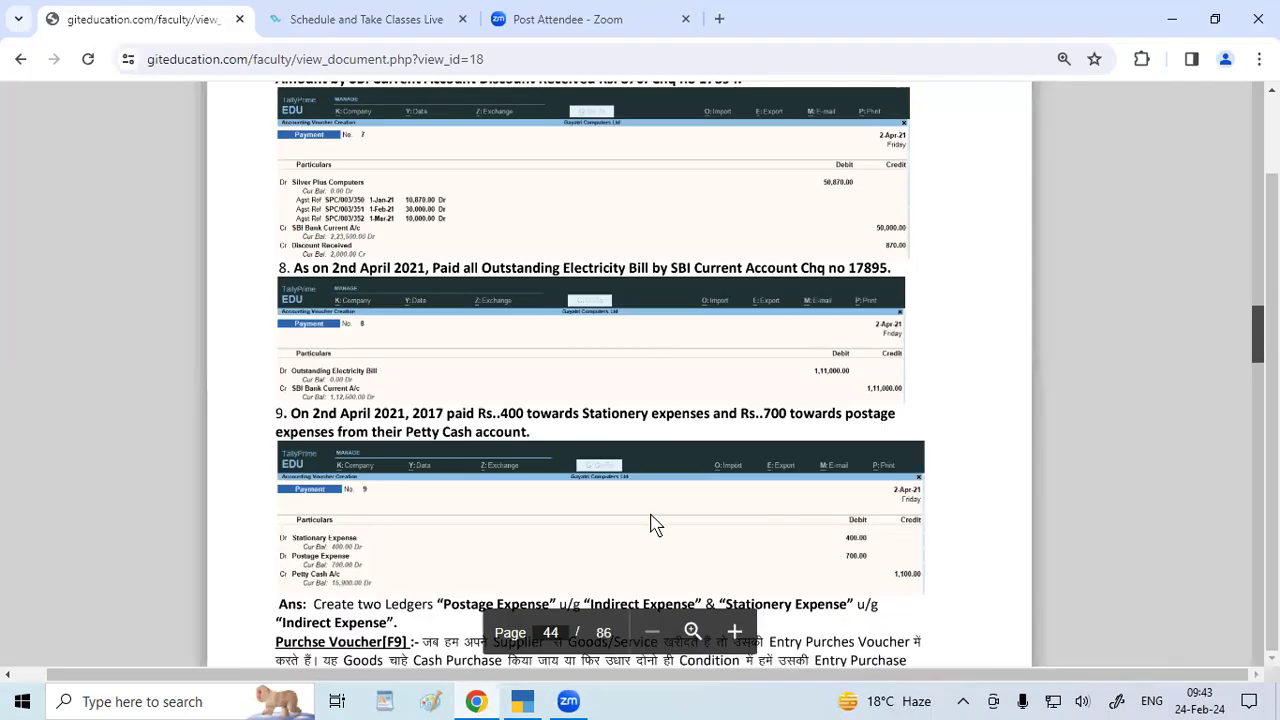
scroll(655, 524, "down", 2)
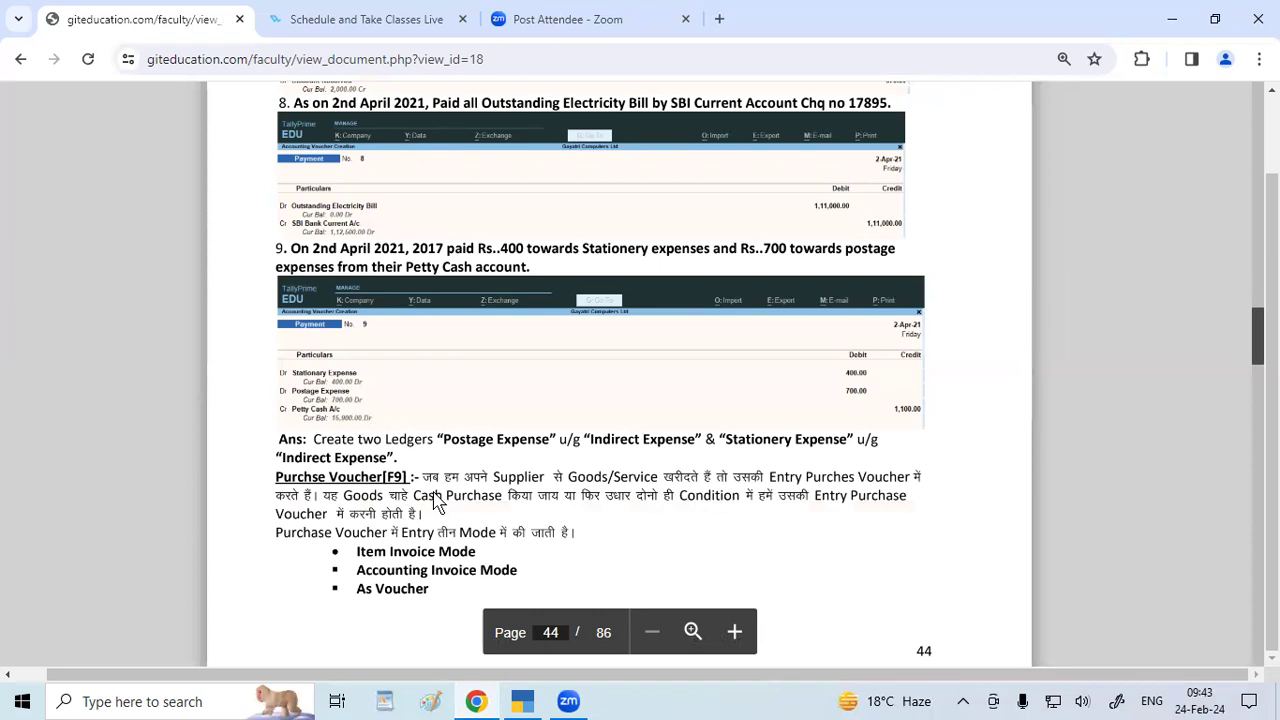
Return to TallyPrime and quit the empty new payment voucher.
left_click(521, 701)
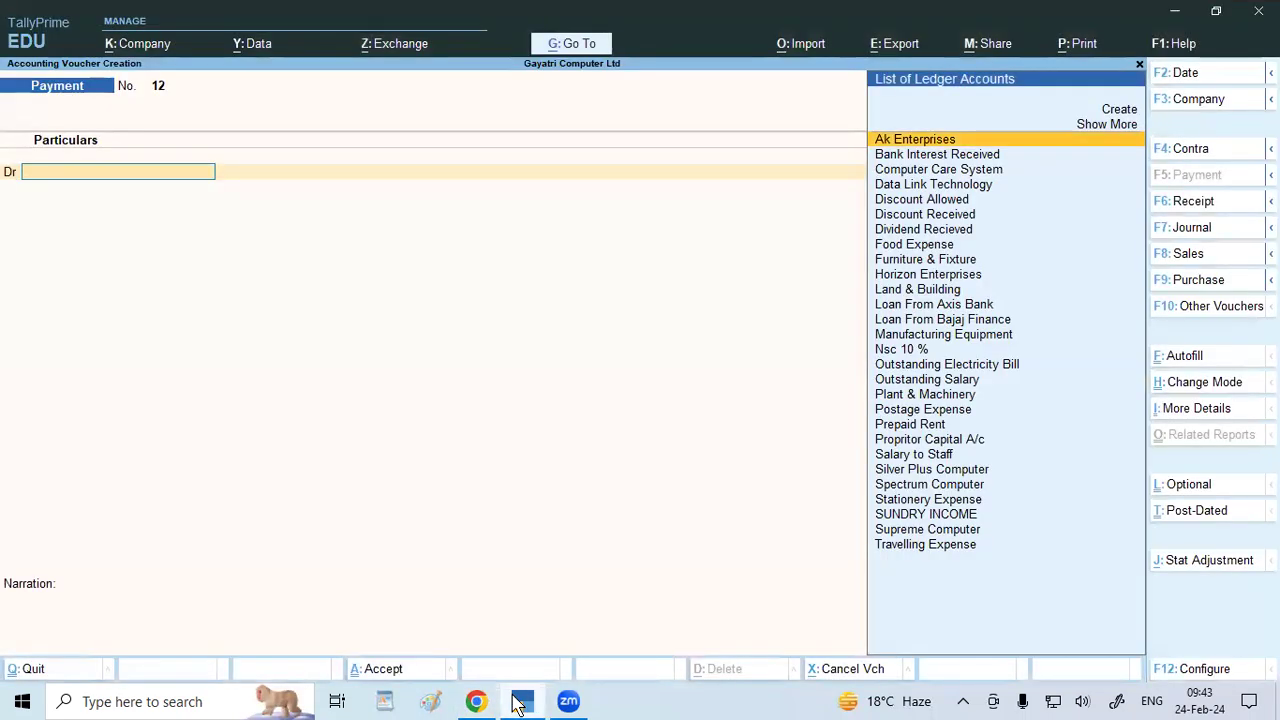
key("Escape")
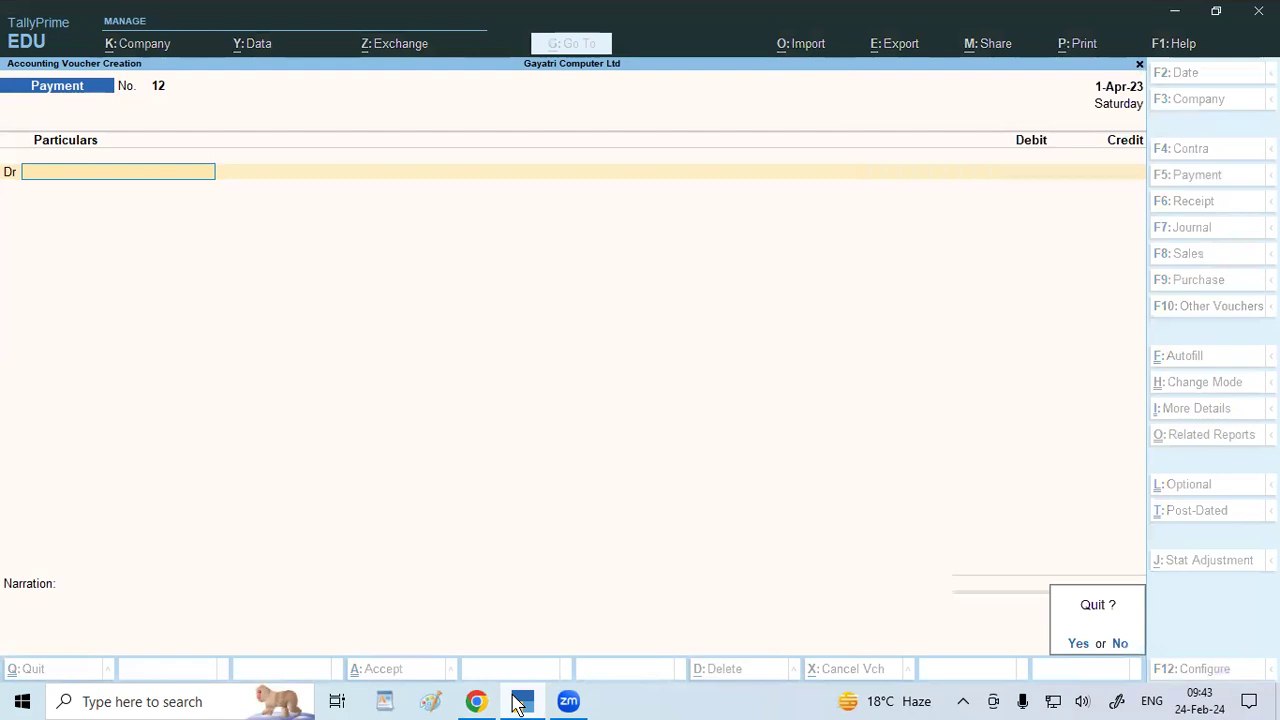
key("Return")
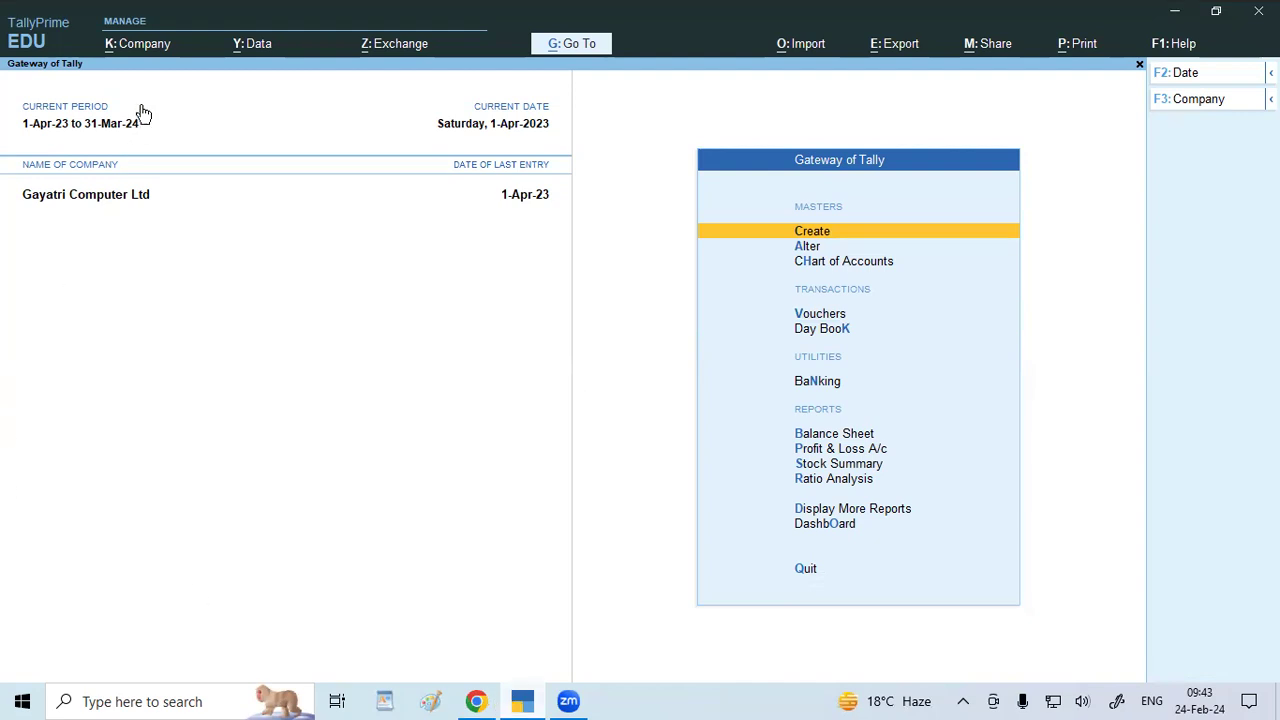
Turn on Control User Access with an administrator username and password, browser access None.
left_click(150, 45)
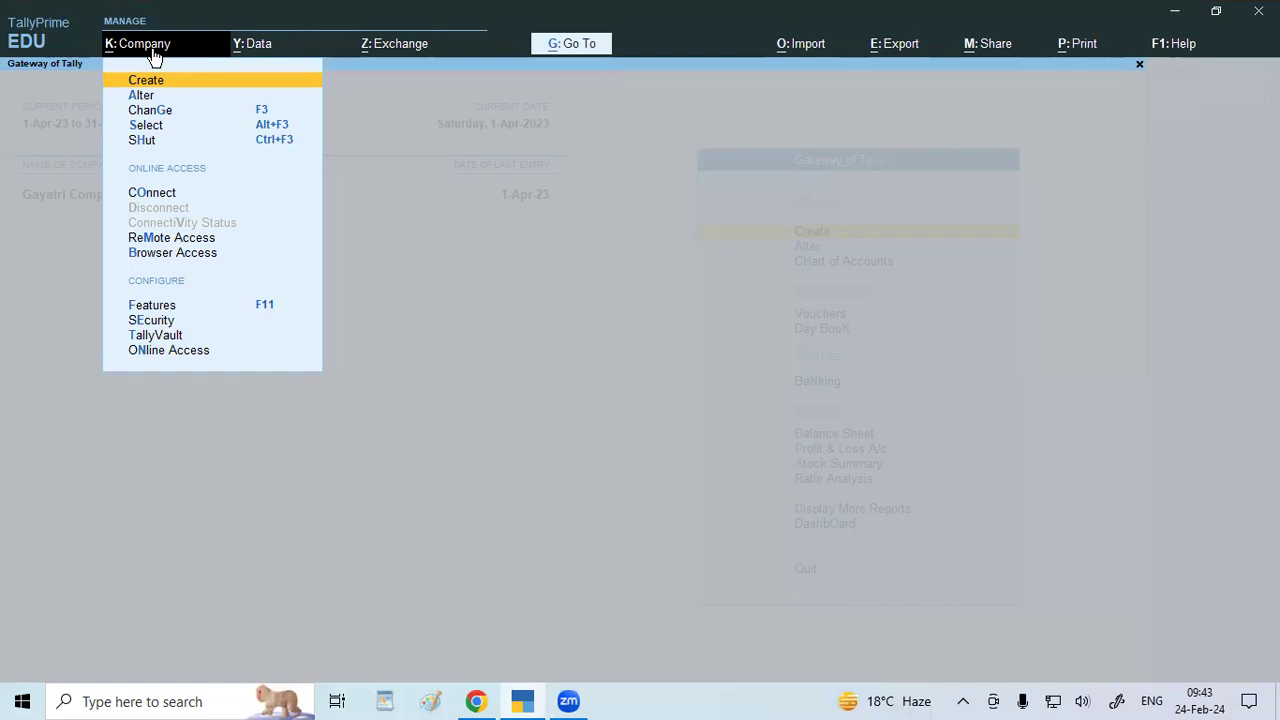
left_click(161, 324)
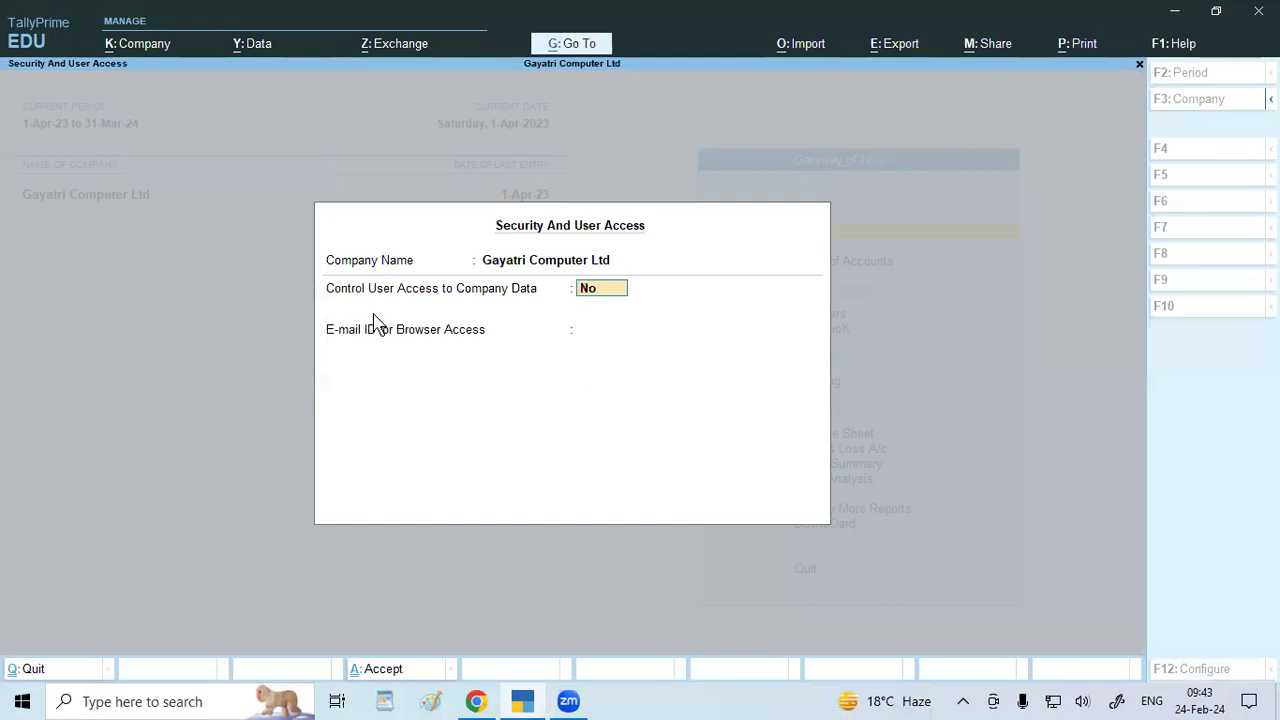
type("y")
key("Return")
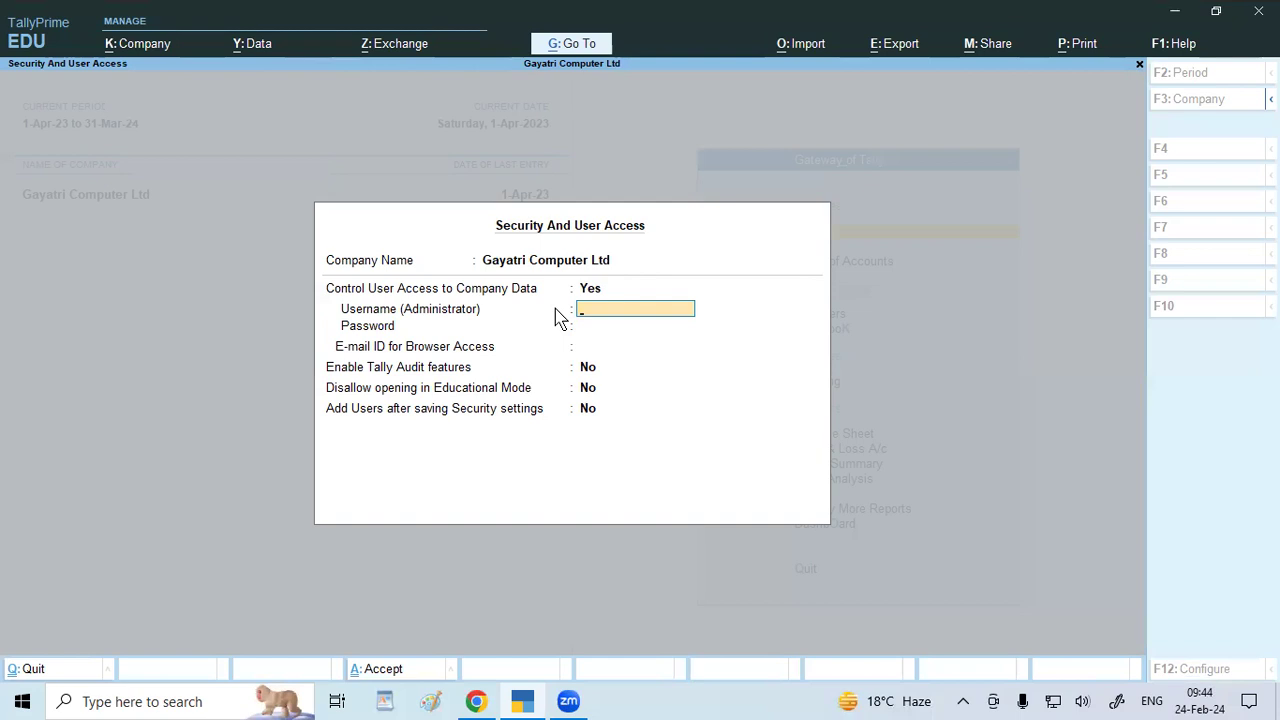
type("g")
key("Return")
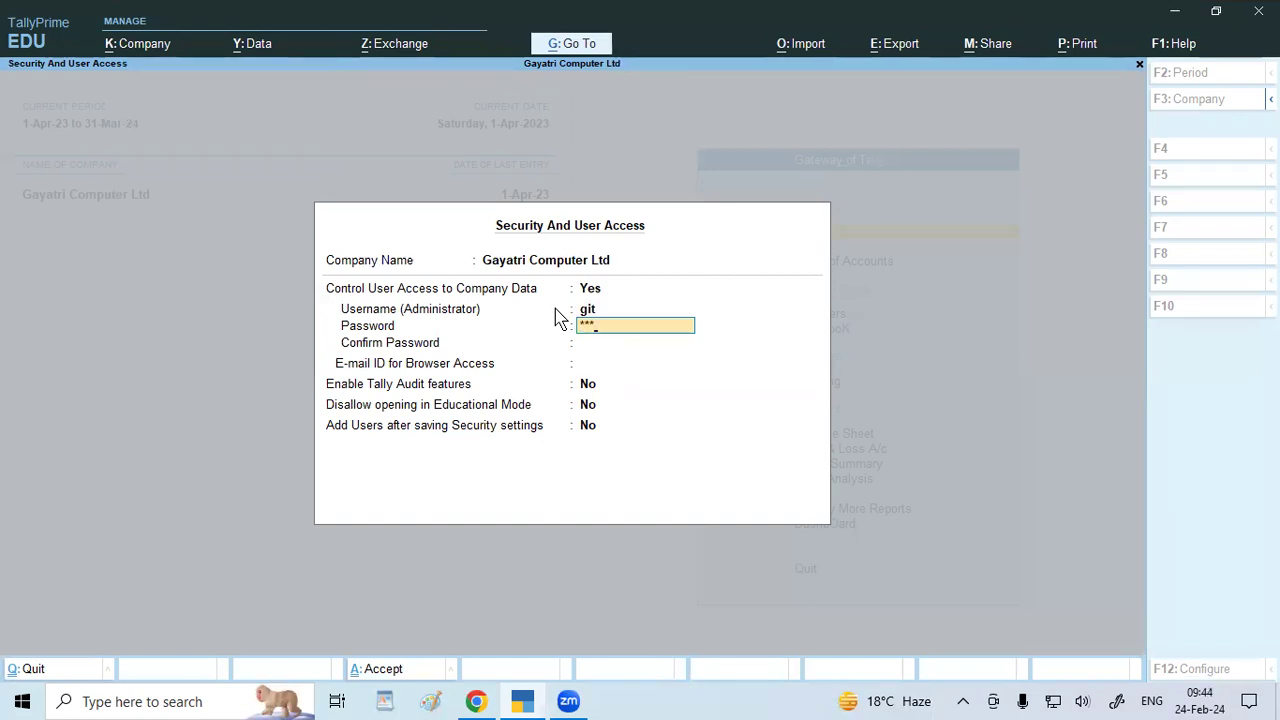
key("Return")
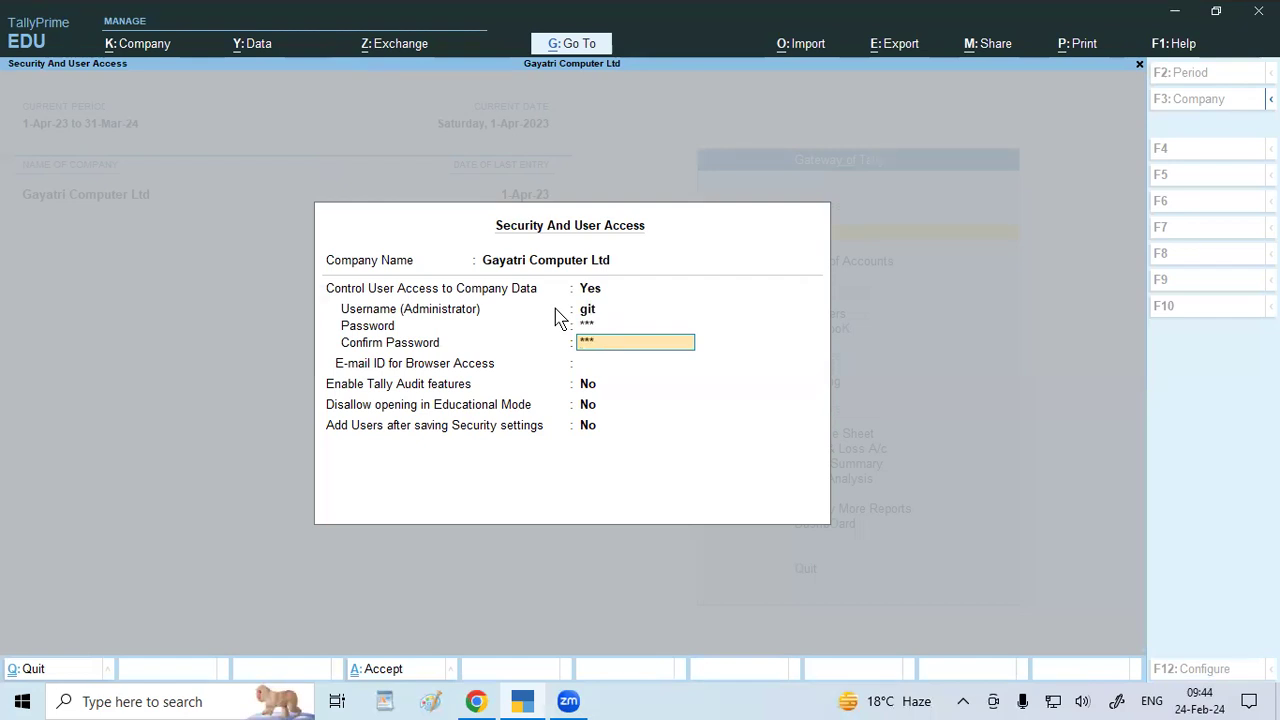
key("Return")
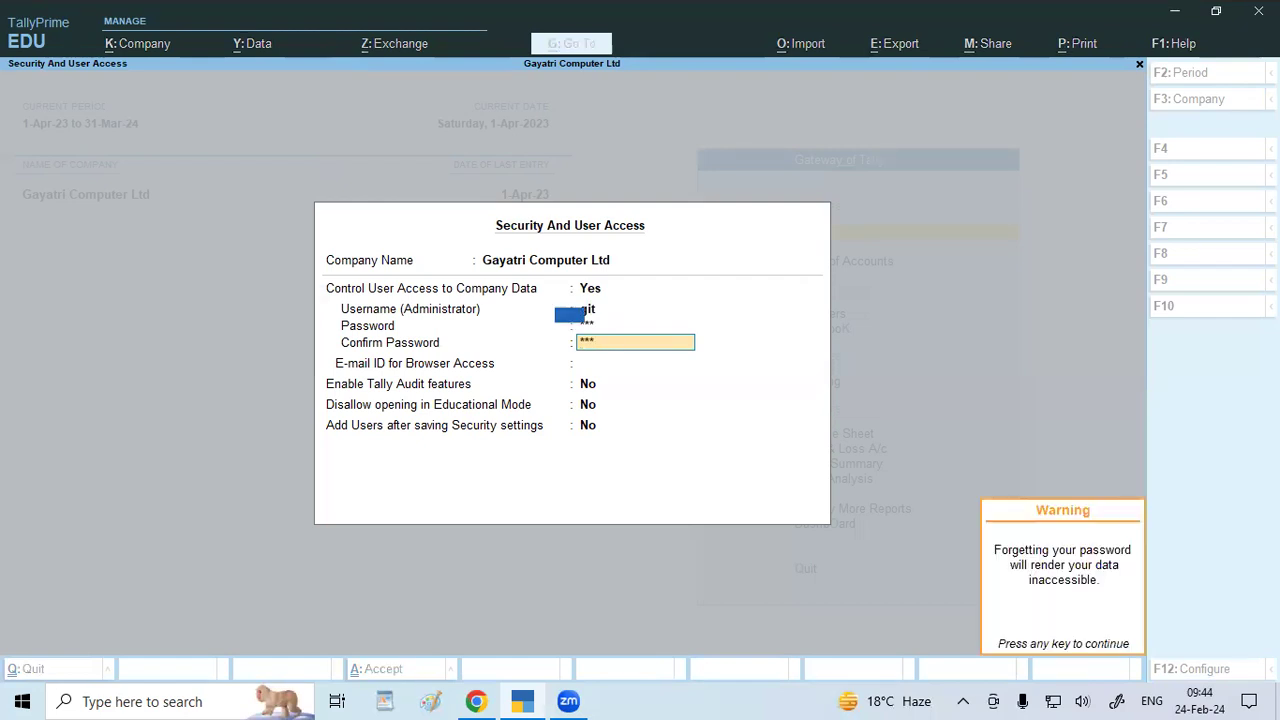
key("Return")
key("Down")
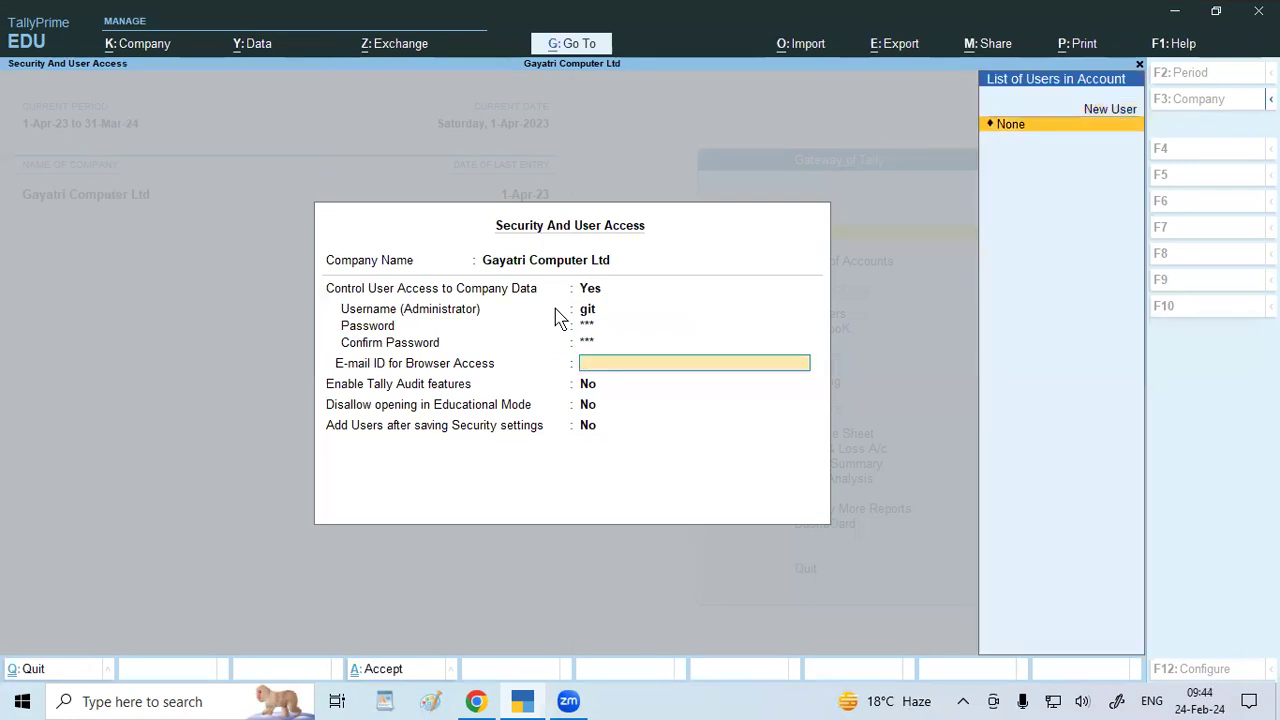
key("Return")
key("Return")
key("Return")
key("Return")
key("Return")
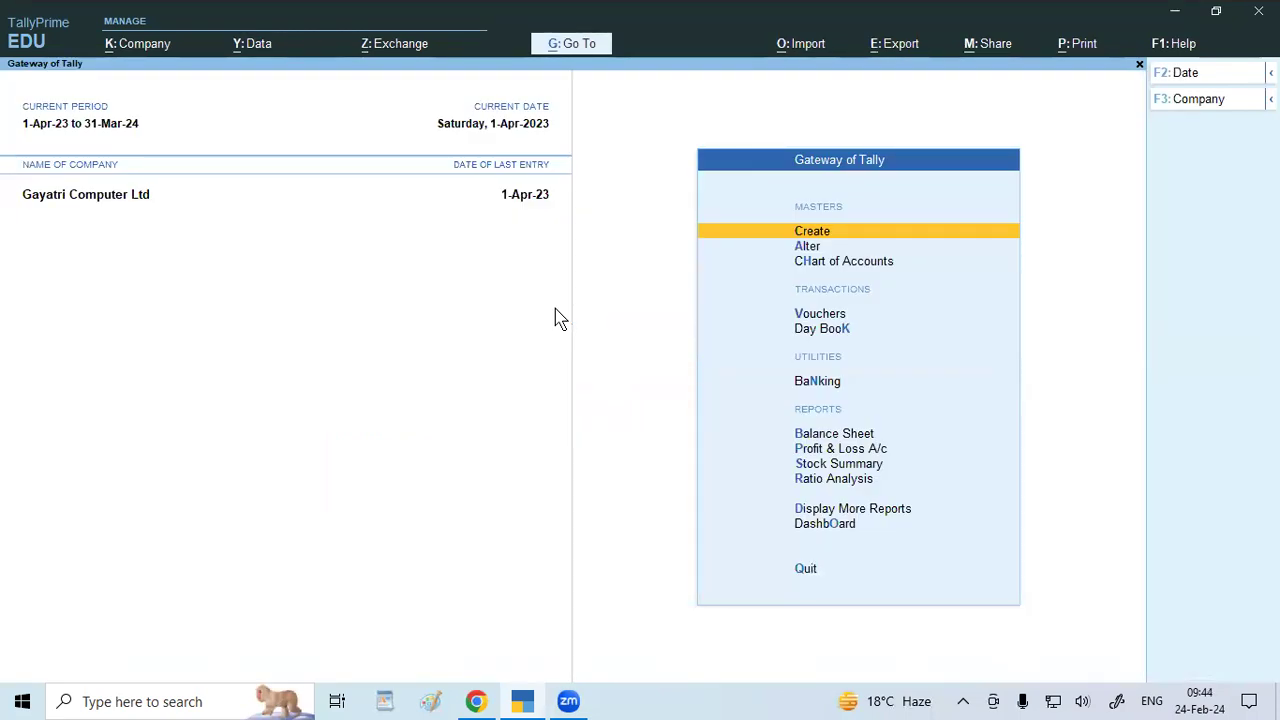
Quit TallyPrime and relaunch it from its desktop shortcut.
key("Escape")
key("Return")
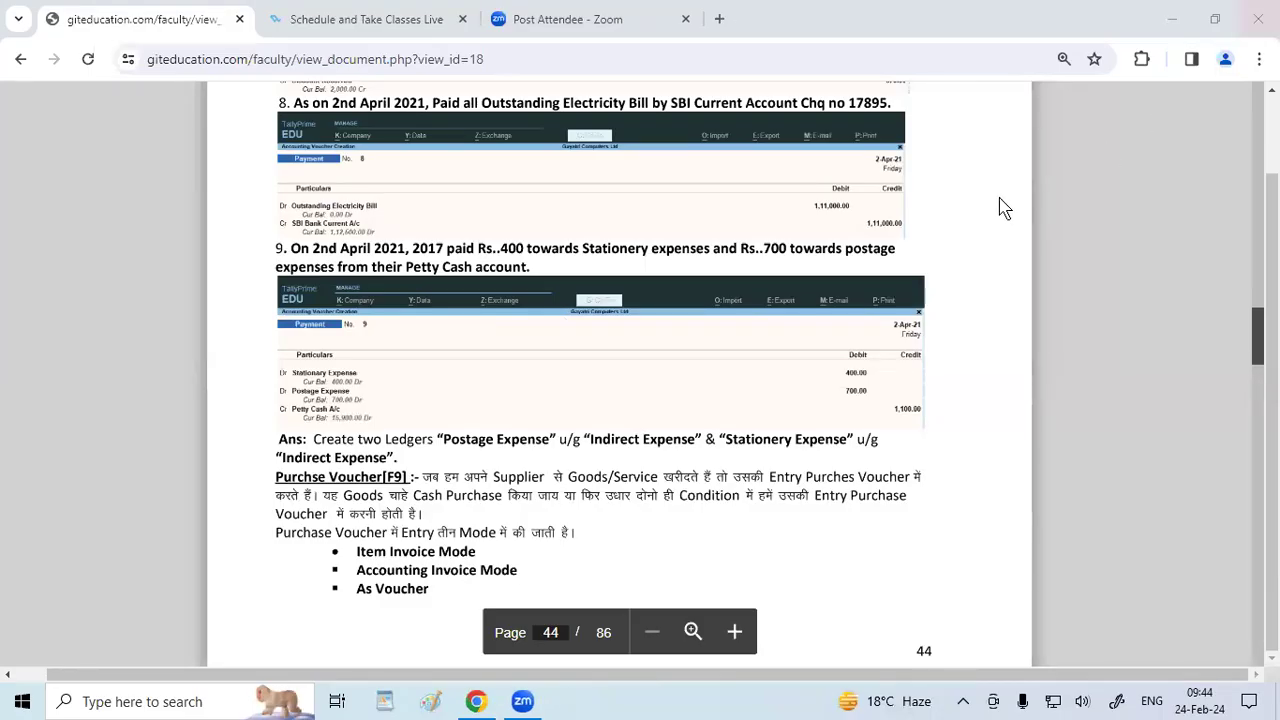
key("super+d")
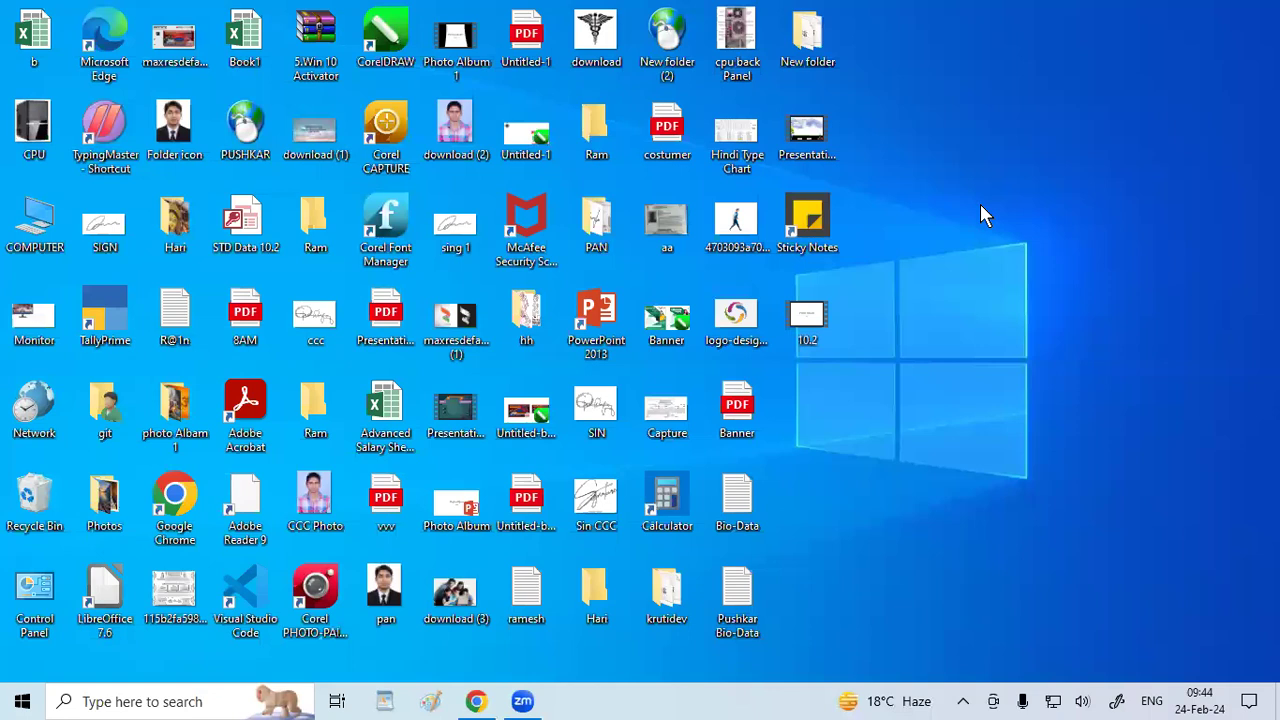
double_click(105, 312)
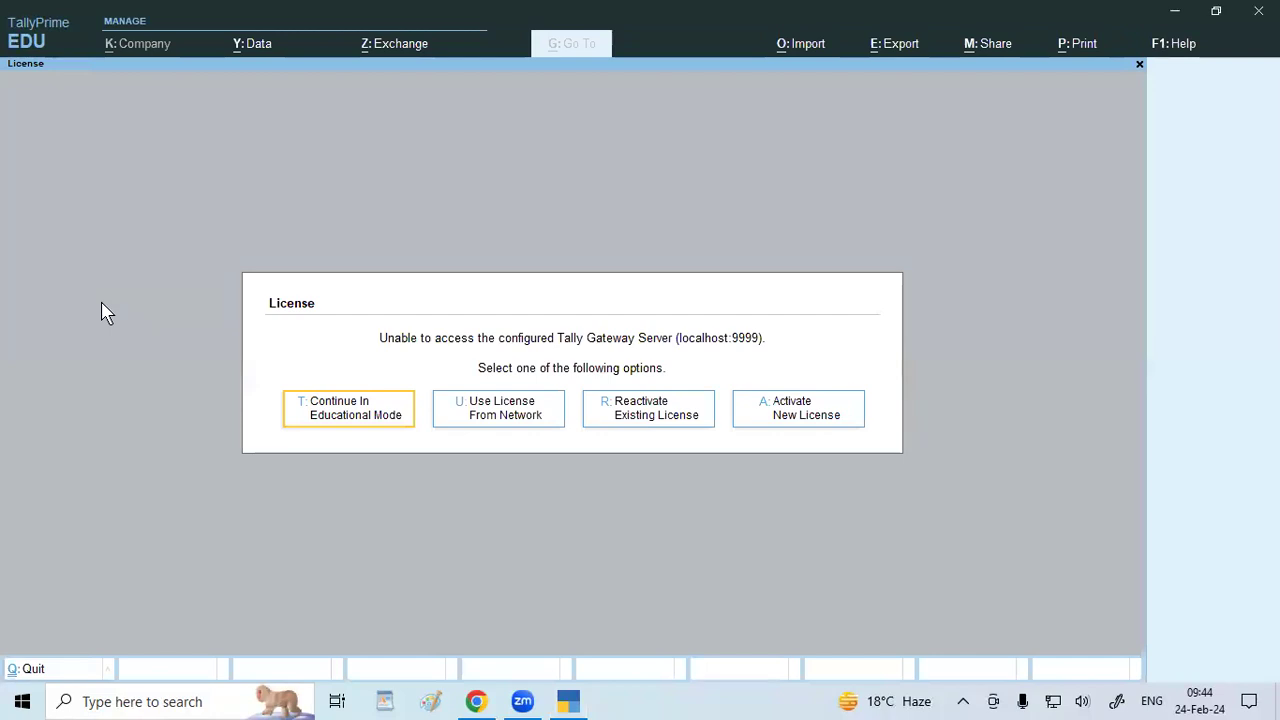
Continue in Educational Mode and shut the Gayatri Computers company.
left_click(354, 418)
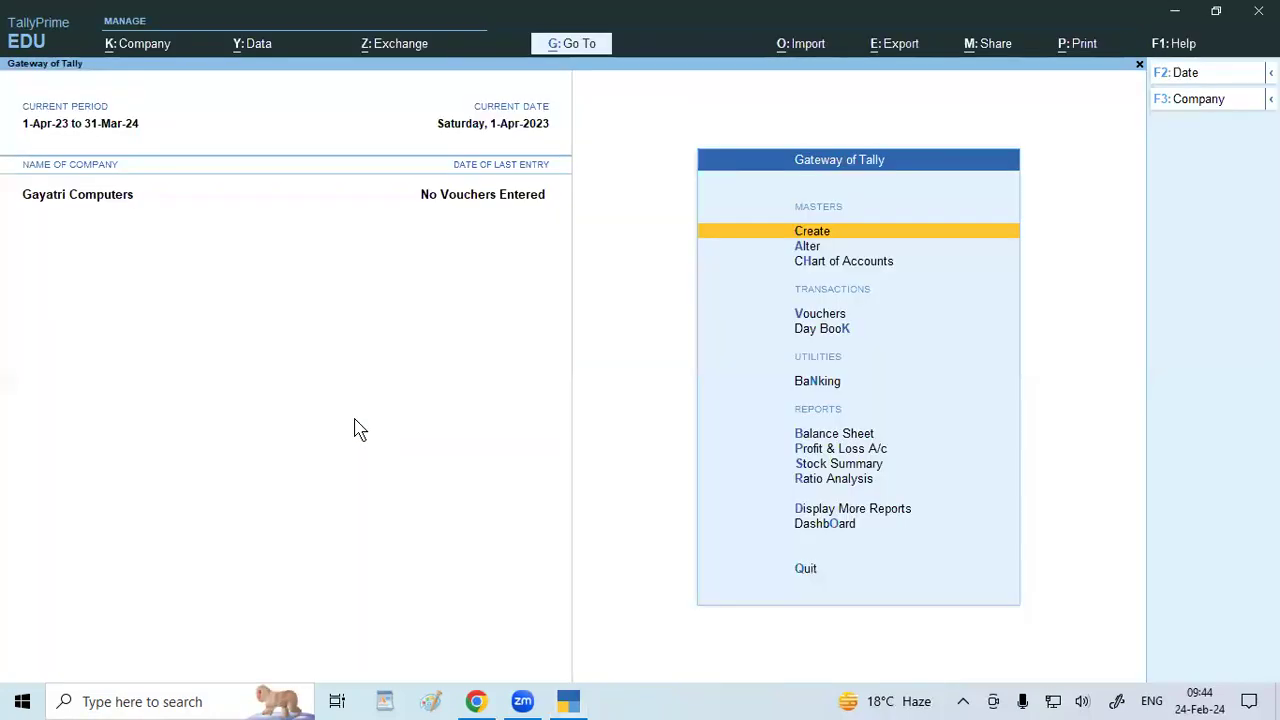
key("alt+F3")
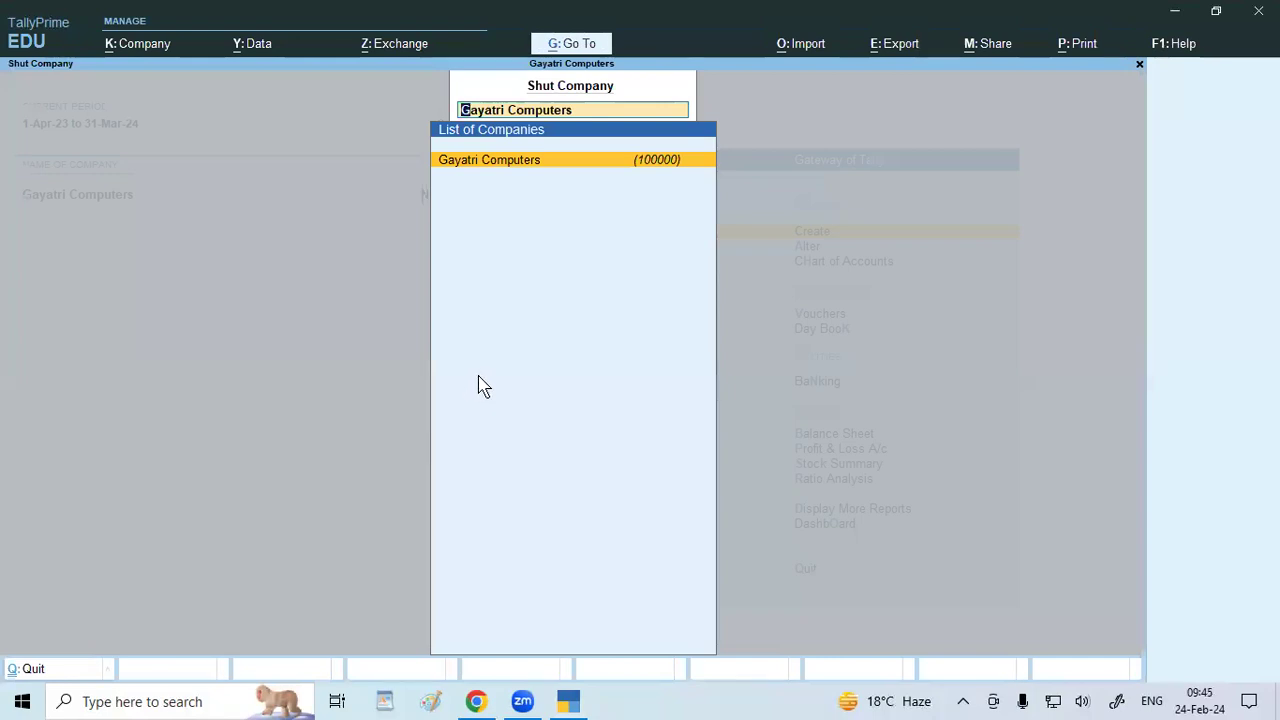
key("Return")
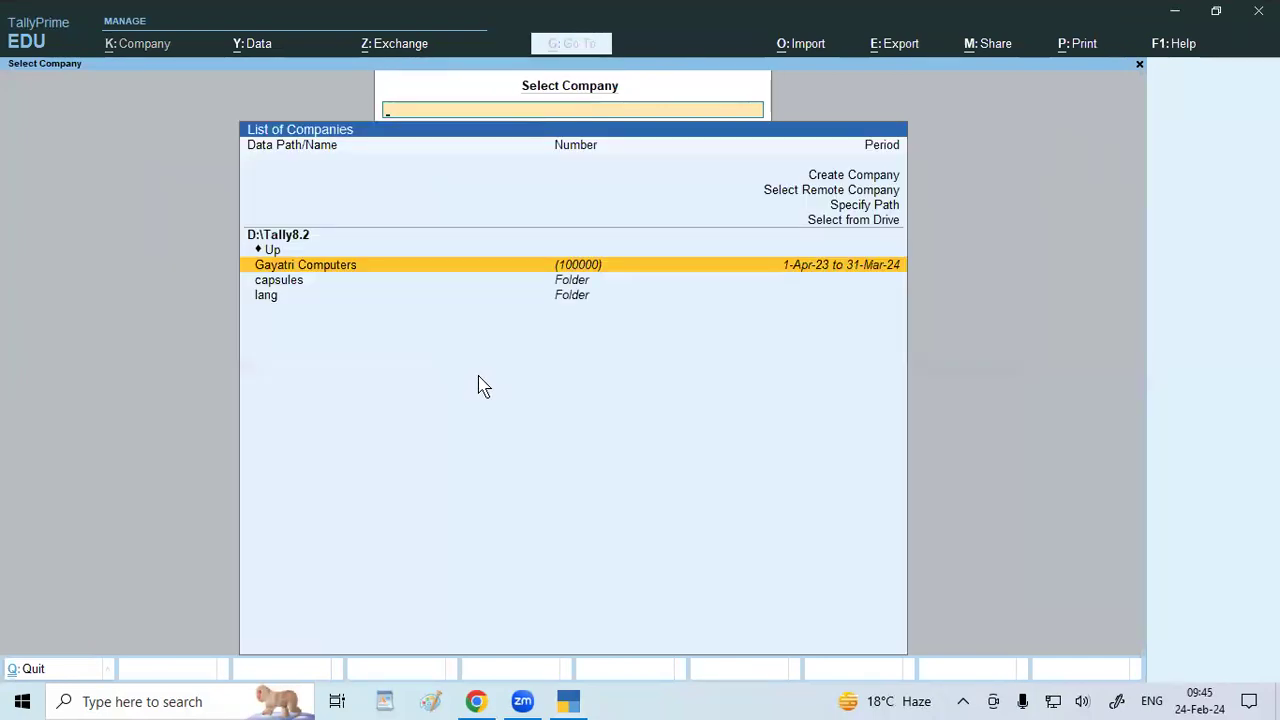
Load Gayatri Computer Ltd from the D:\tally 9.2 folder.
left_click(876, 220)
key("Down")
key("Return")
key("Down")
key("Down")
key("Down")
key("Down")
key("Down")
key("Down")
key("Down")
key("Down")
key("Down")
key("Down")
key("Down")
key("Down")
key("Down")
key("Down")
key("Down")
key("Down")
key("Down")
key("Down")
key("Down")
key("Down")
key("Down")
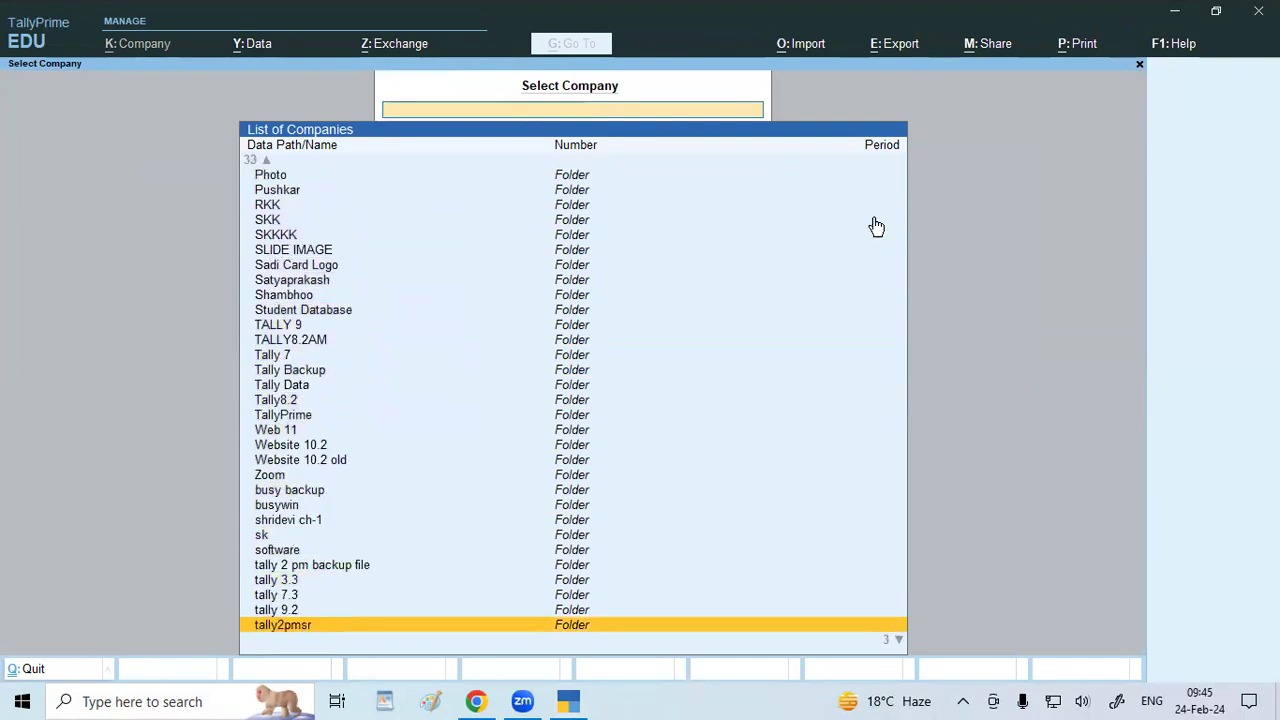
key("Down")
key("Down")
key("Down")
key("Up")
key("Up")
key("Up")
key("Up")
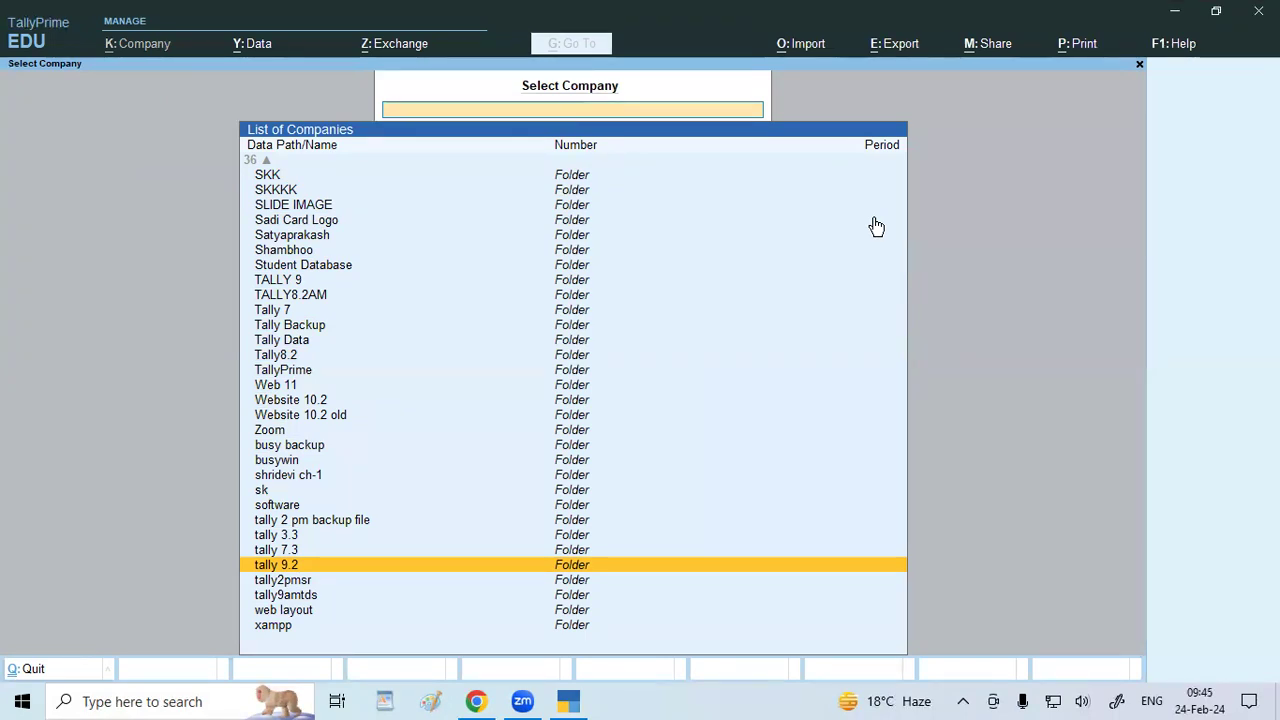
key("Return")
key("Return")
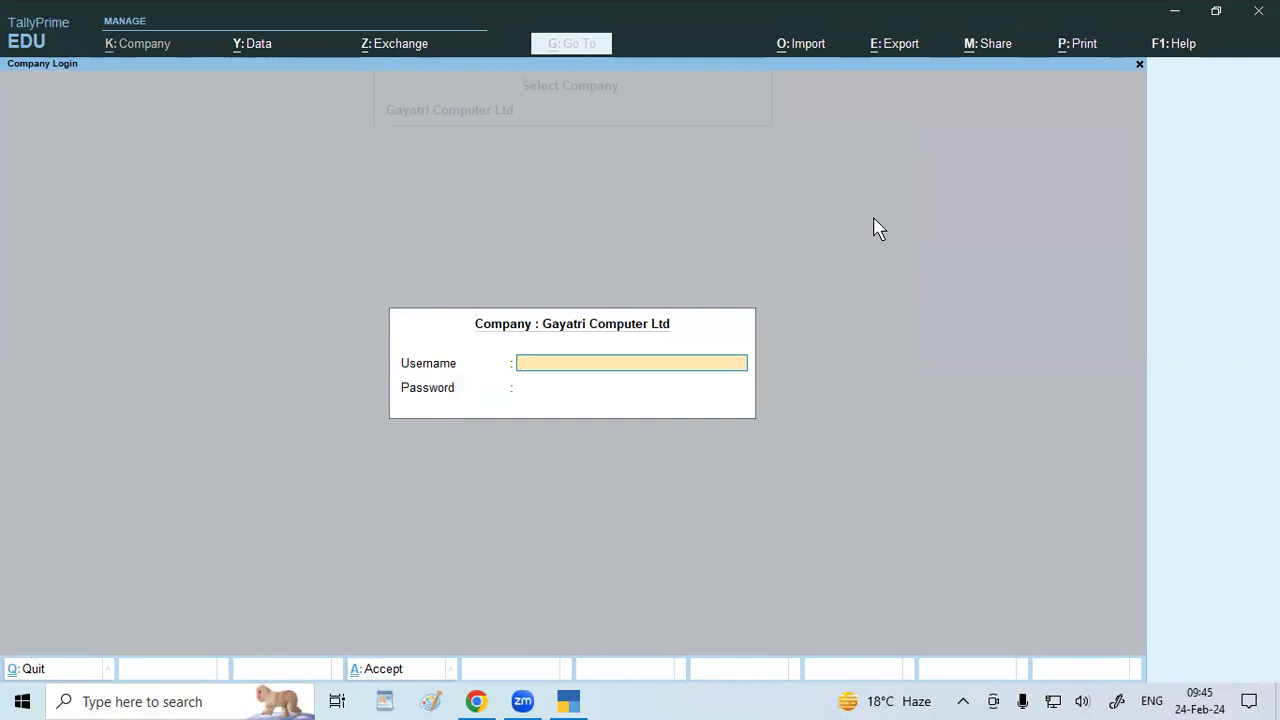
Log in with the administrator credentials, view the Day Book, then return to Gateway of Tally.
type("git")
key("Return")
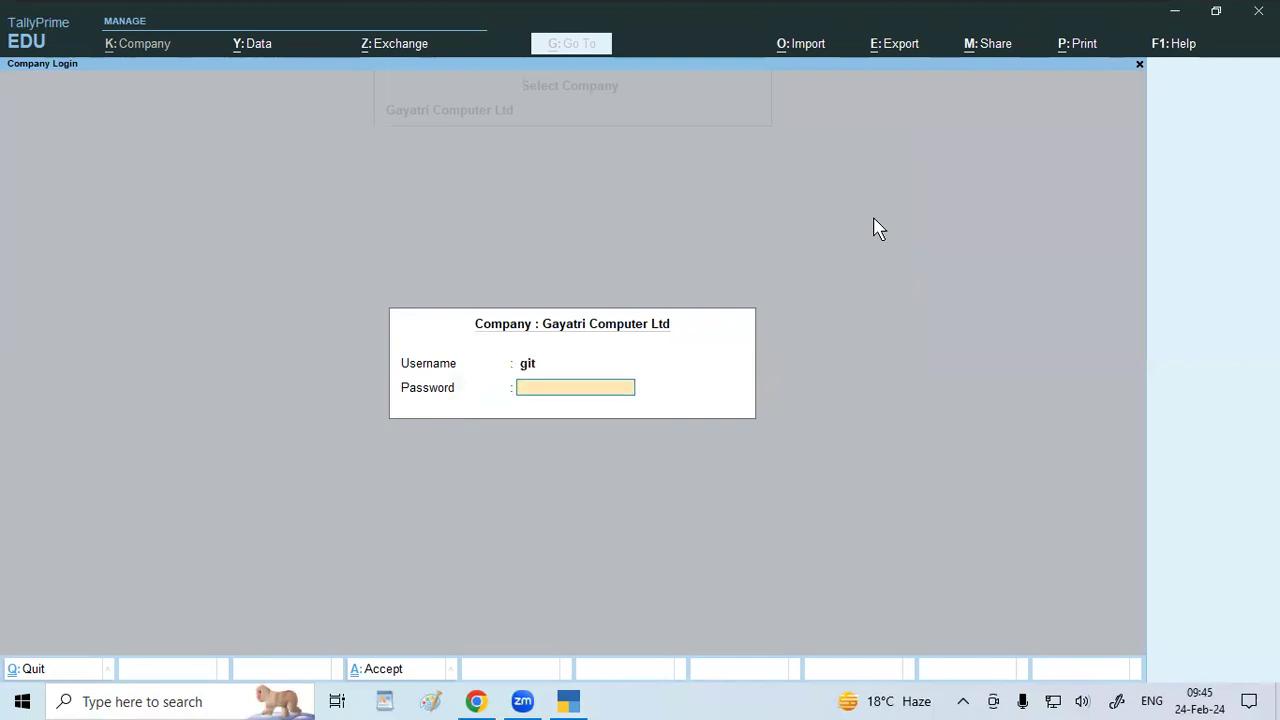
key("Return")
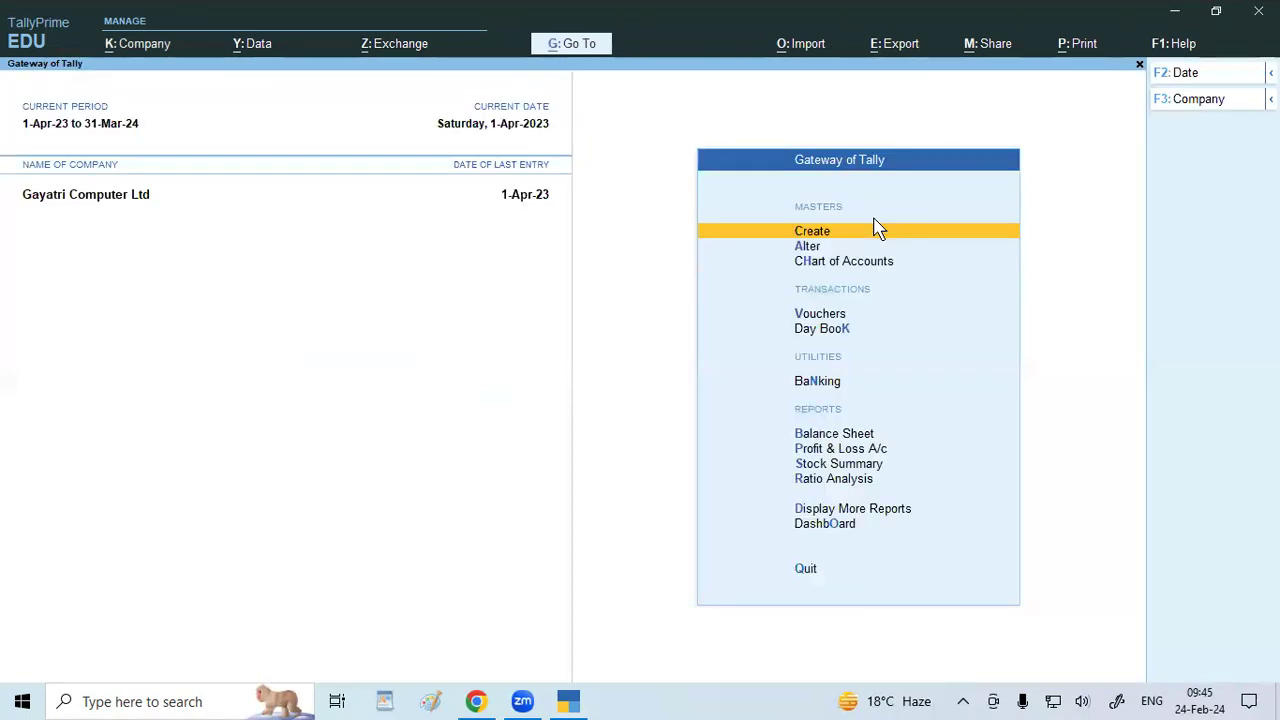
key("k")
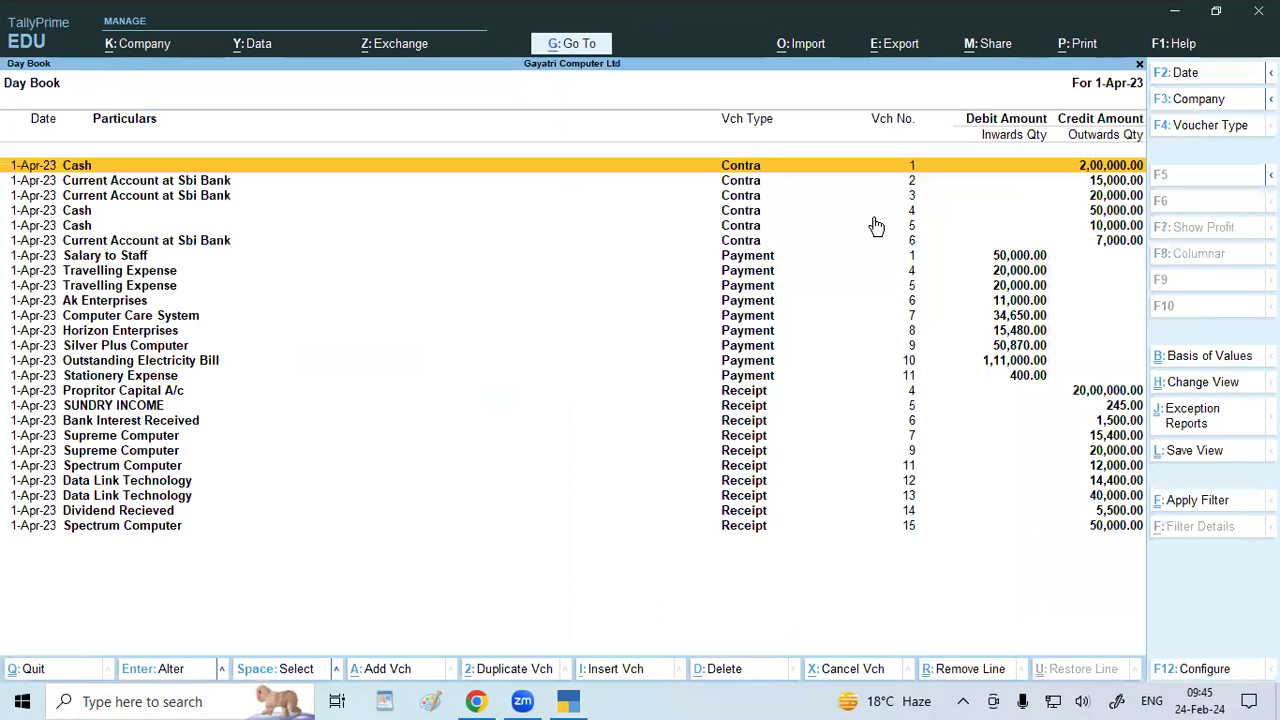
key("Escape")
key("Escape")
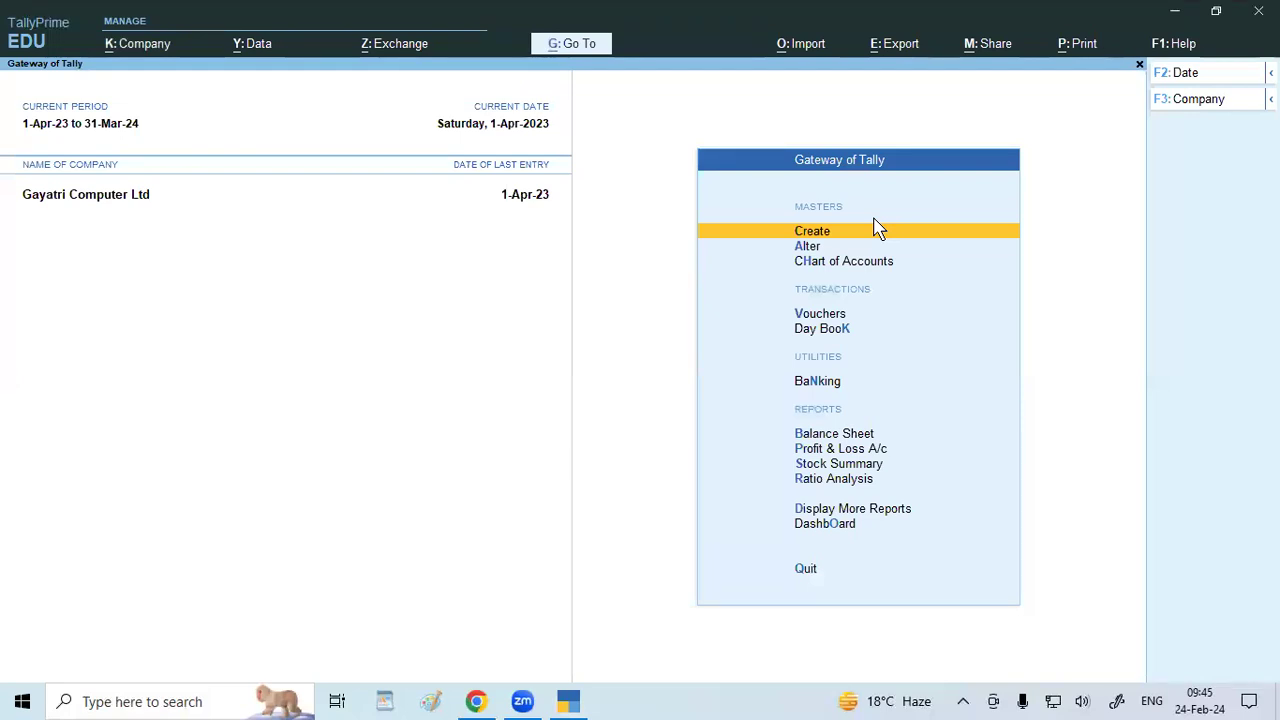
Set Control User Access to No, confirm the existing password, and accept the security settings.
left_click(130, 44)
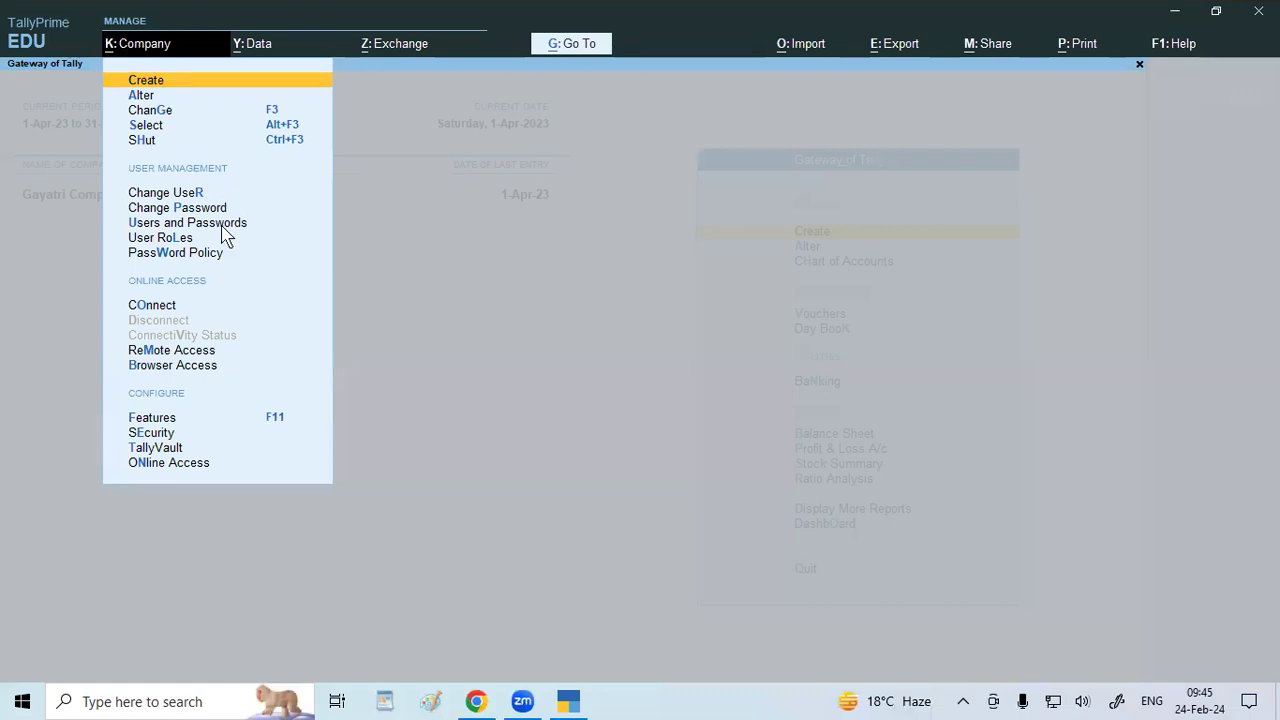
left_click(170, 434)
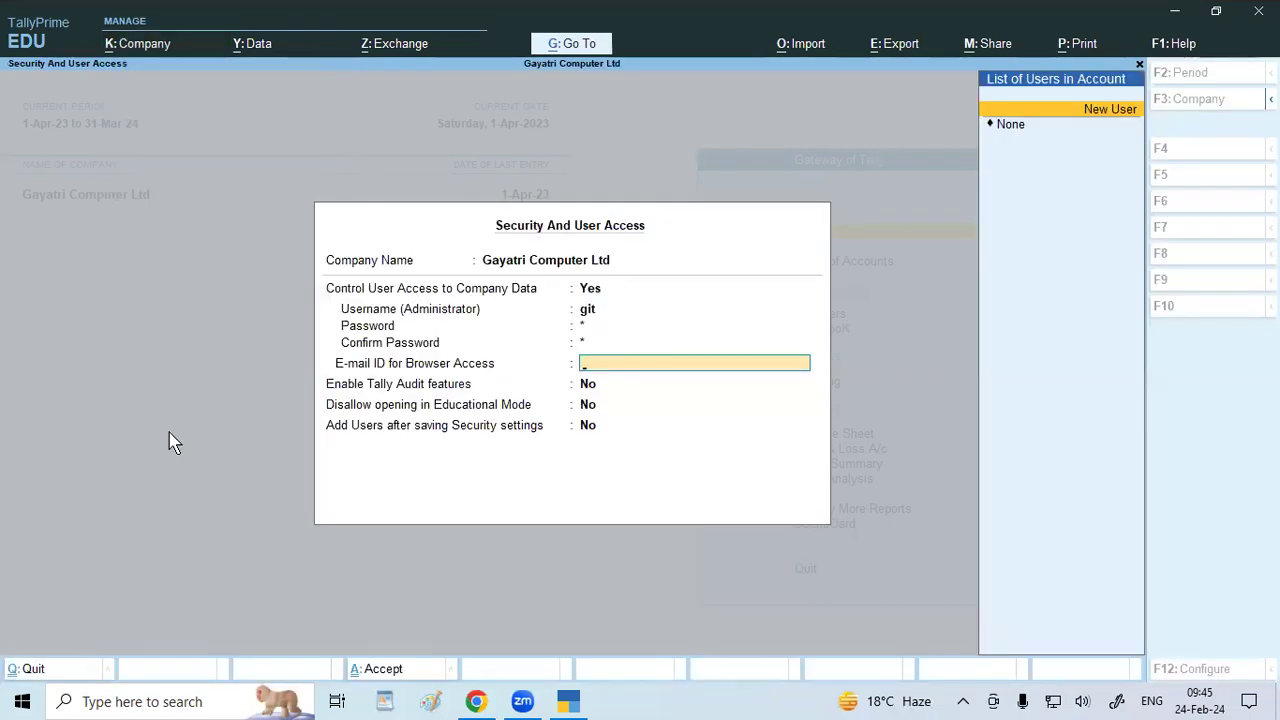
key("Up")
key("Up")
key("Up")
key("Up")
type("no")
key("Return")
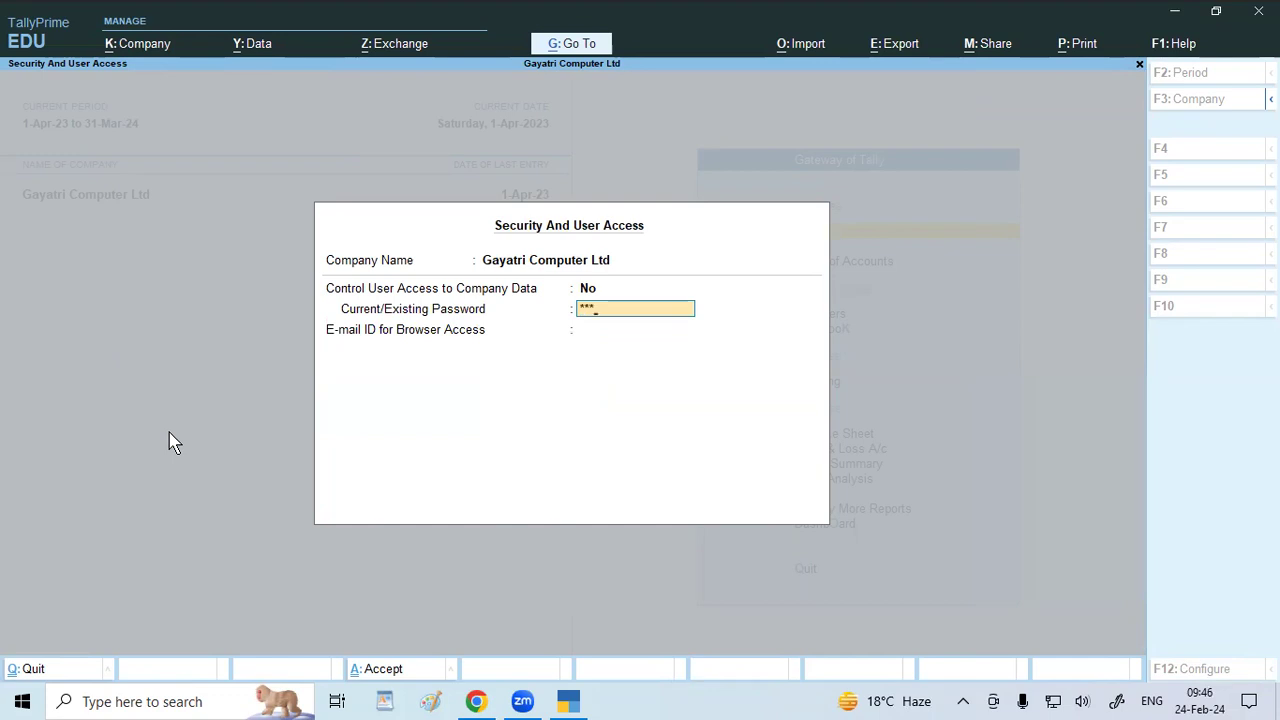
key("Return")
key("Down")
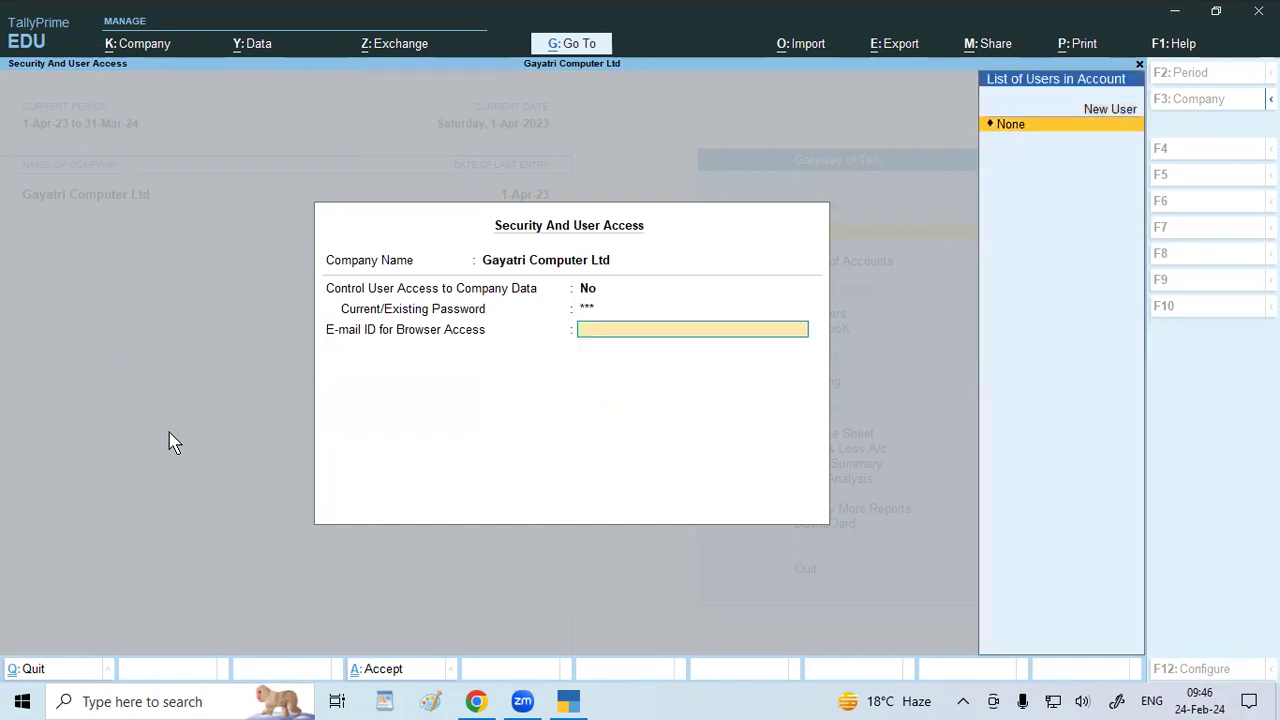
key("Return")
key("Return")
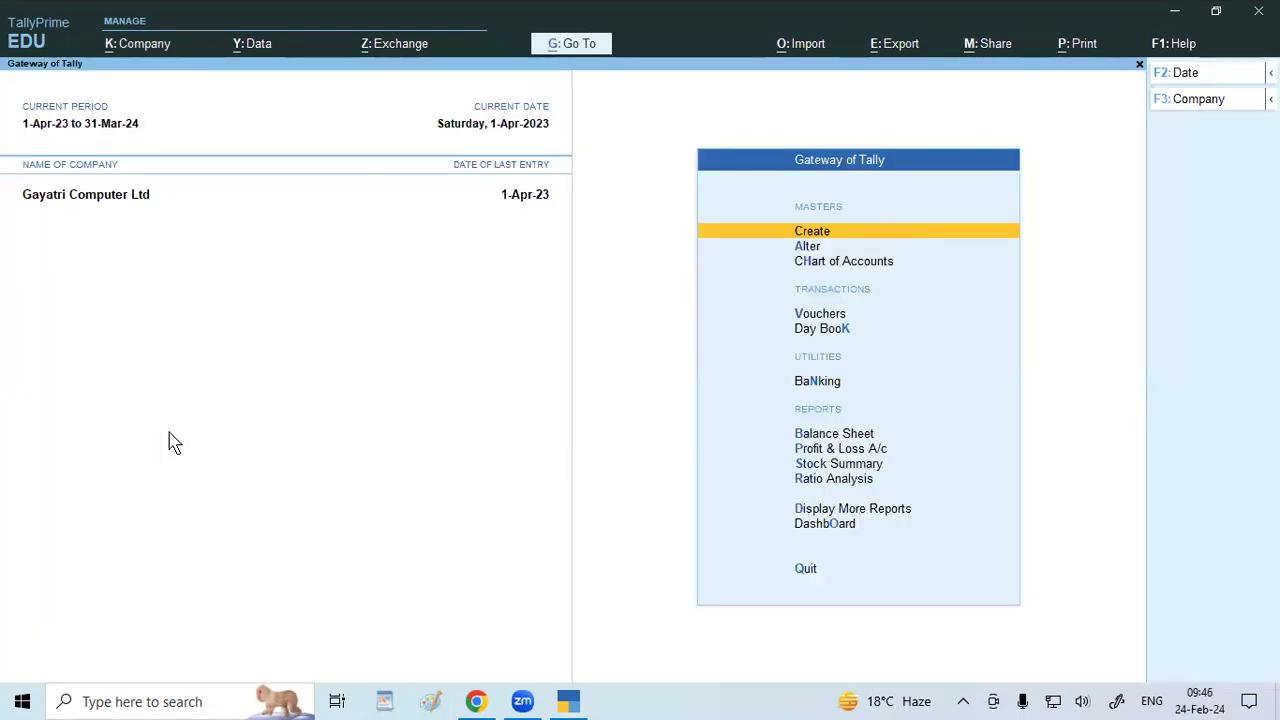
Quit and relaunch TallyPrime, continuing in educational mode.
key("Escape")
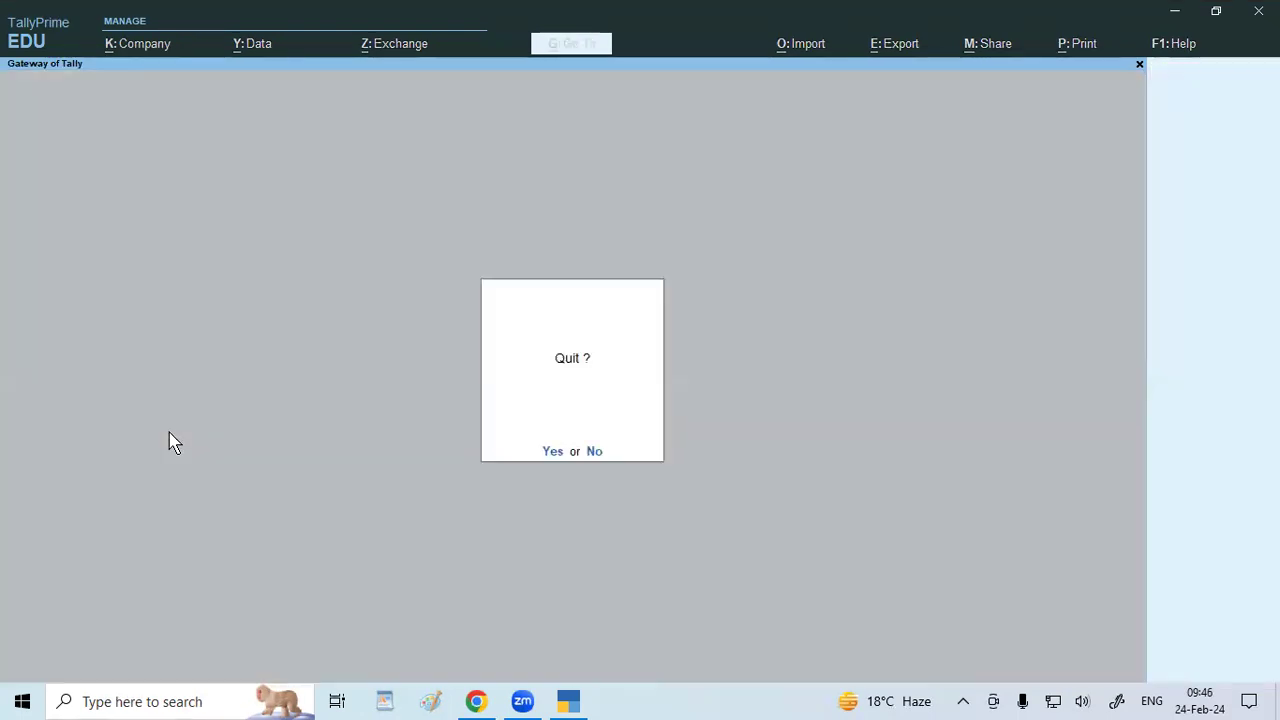
key("Return")
double_click(135, 323)
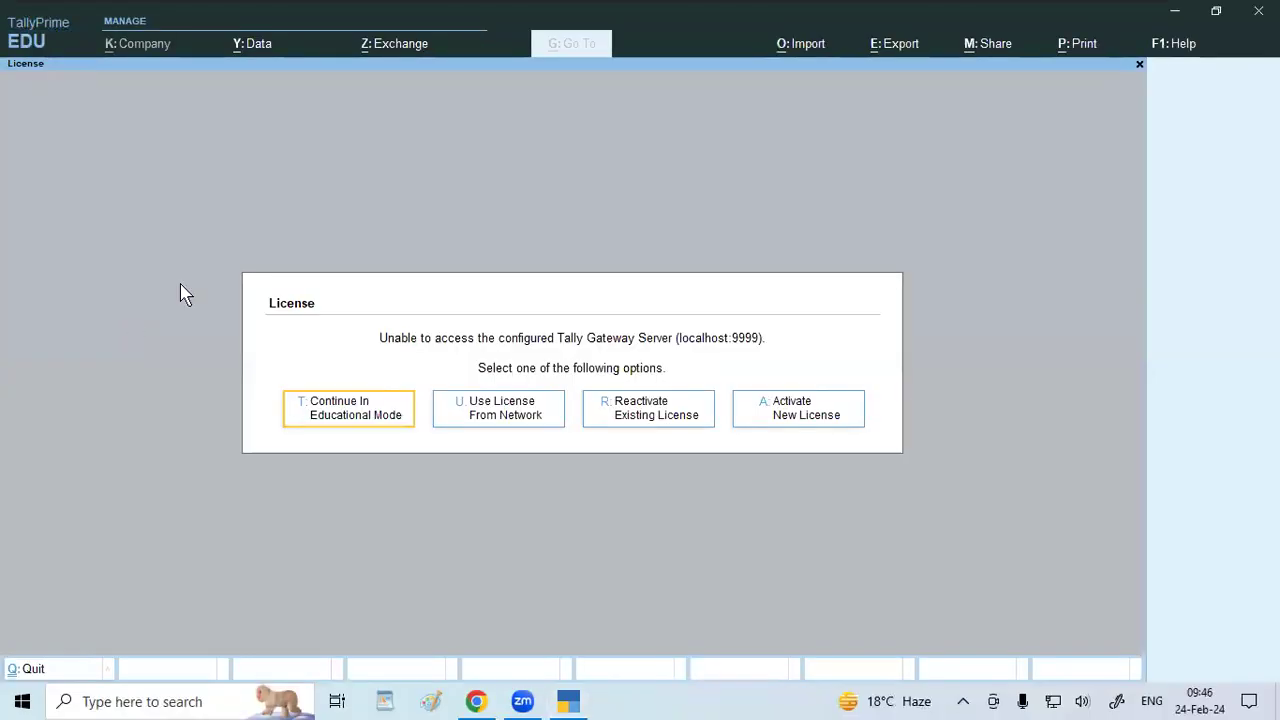
left_click(335, 410)
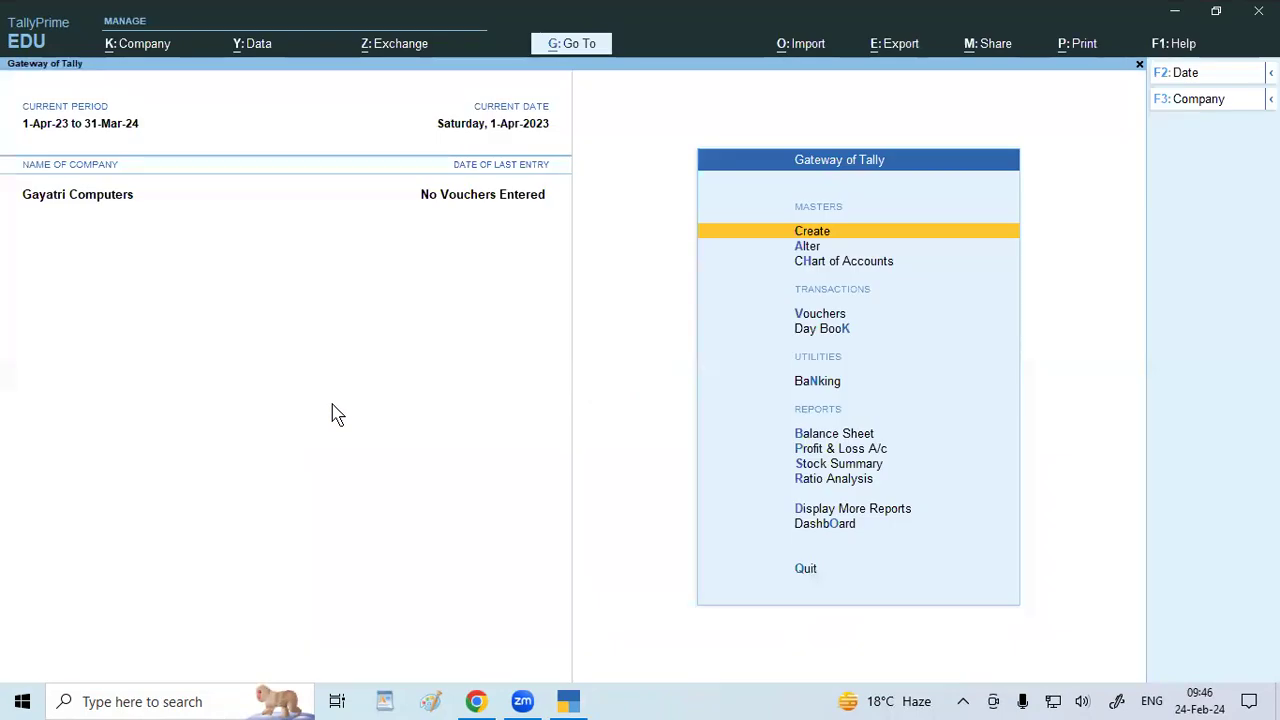
Shut Gayatri Computers and load Gayatri Computer Ltd from the D:\tally 9.2 folder.
key("F3")
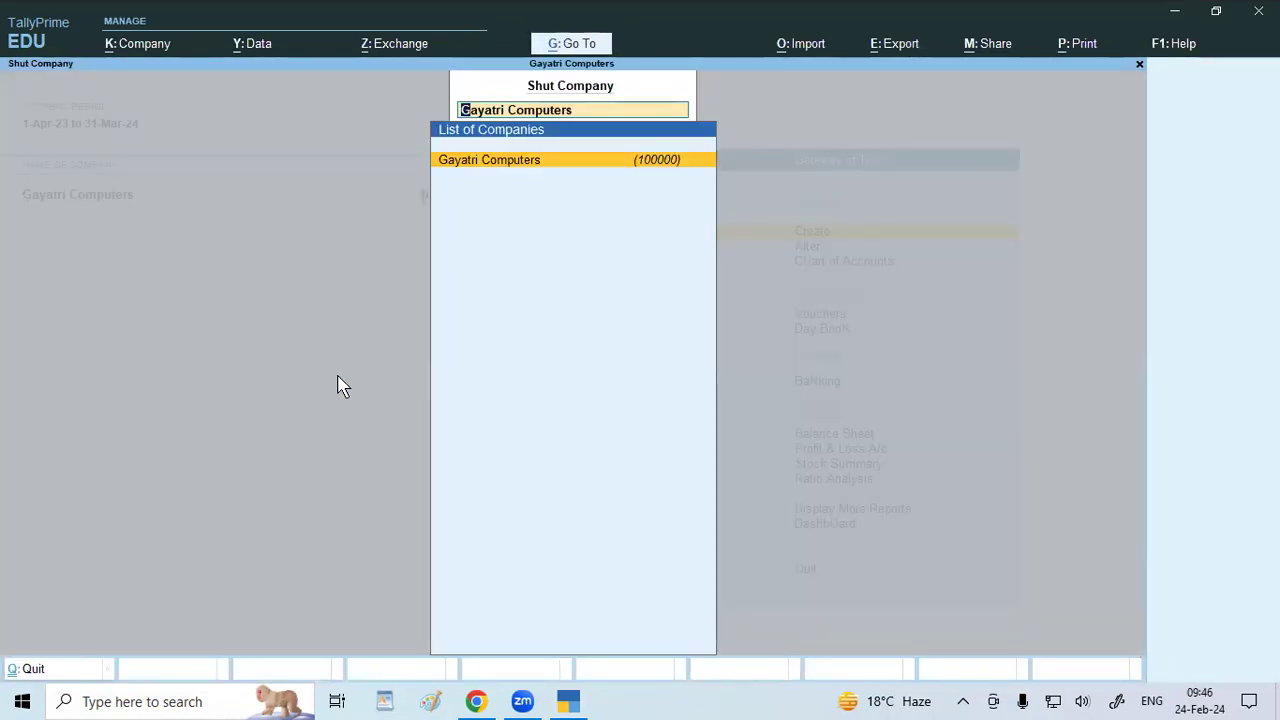
key("Return")
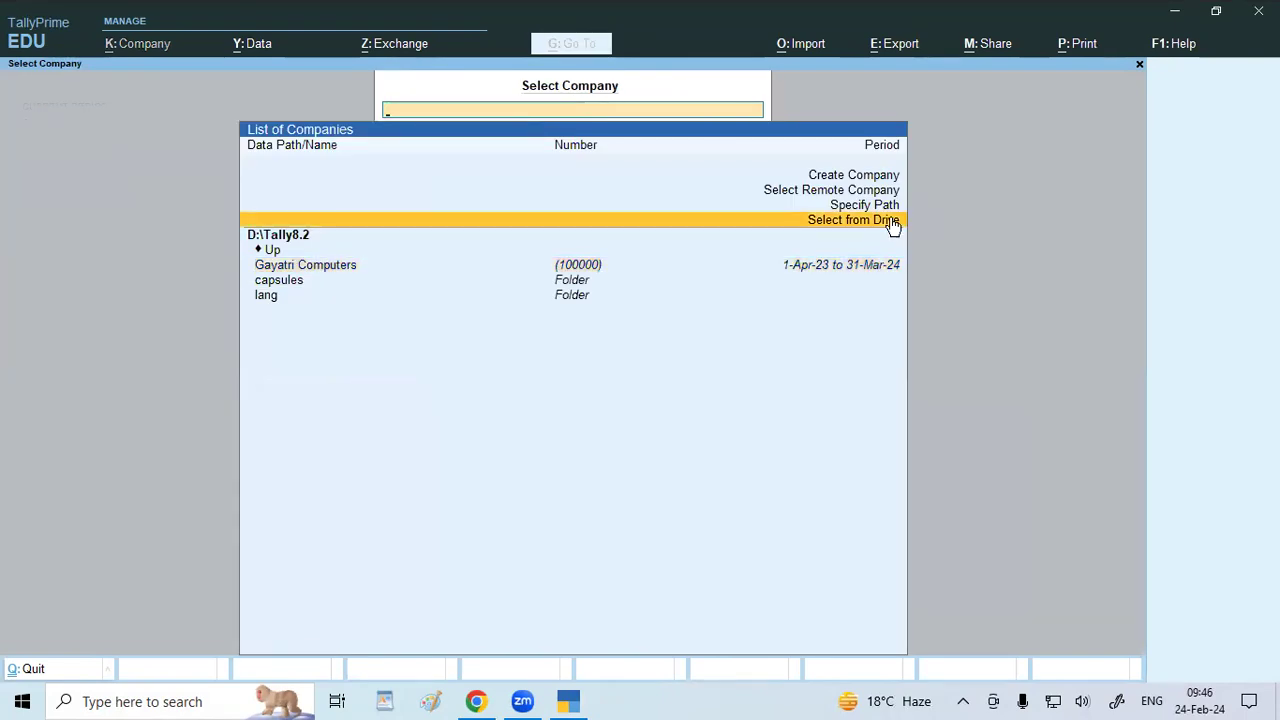
left_click(891, 221)
key("Down")
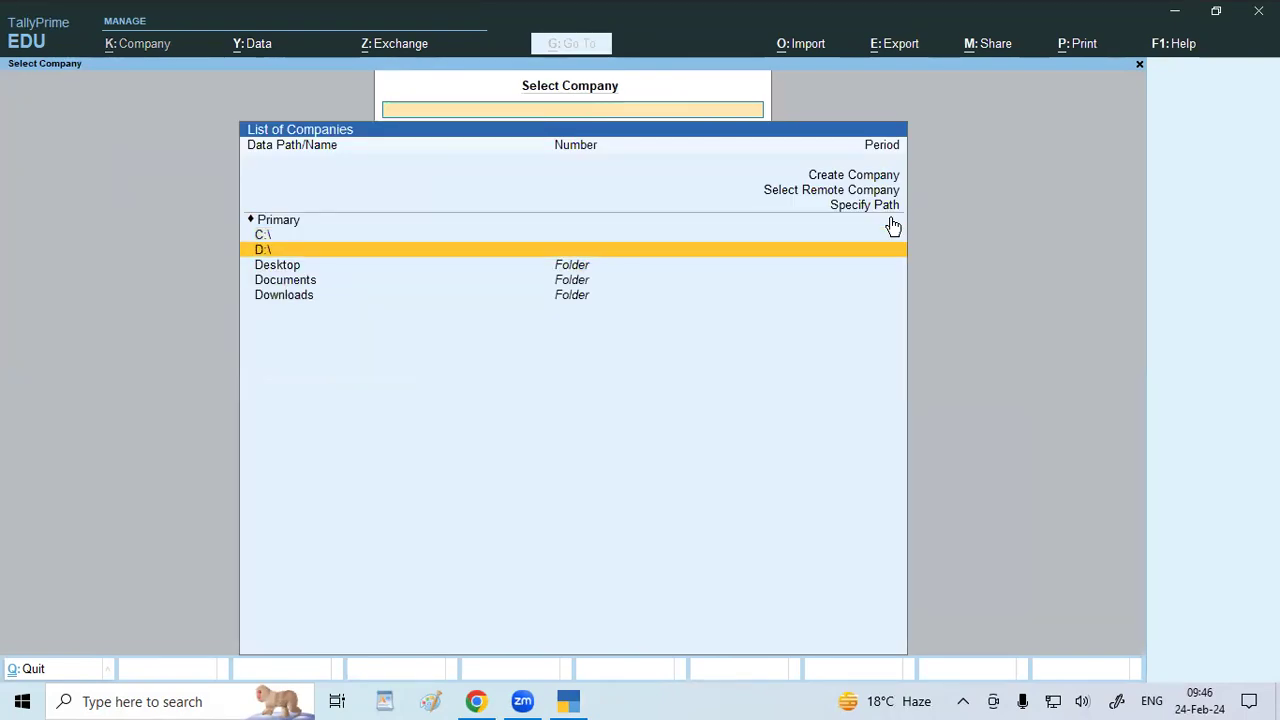
key("Return")
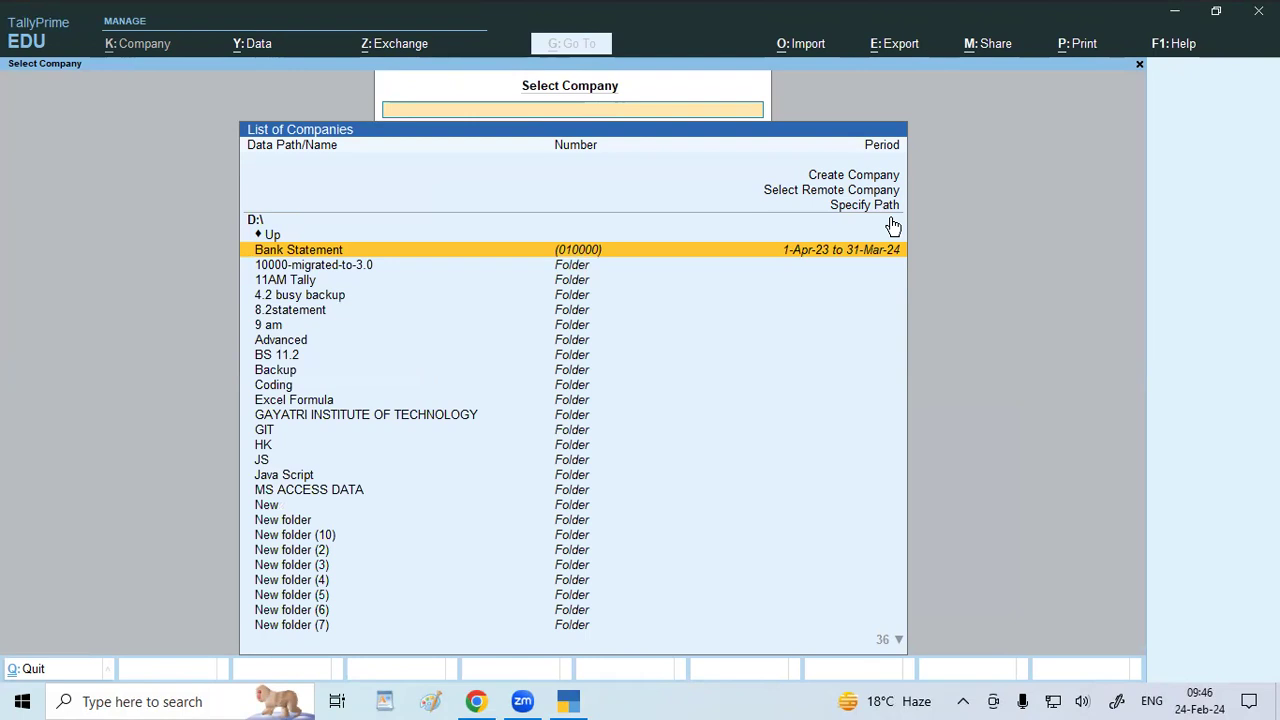
key("Down")
key("Down")
key("Down")
key("Down")
key("Down")
key("Down")
key("Down")
key("Down")
key("Down")
key("Down")
key("Down")
key("Down")
key("Down")
key("Down")
key("Down")
key("Down")
key("Down")
key("Down")
key("Down")
key("Down")
key("Down")
key("Down")
key("Down")
key("Down")
key("Down")
key("Down")
key("Down")
key("Down")
key("Down")
key("Down")
key("Down")
key("Down")
key("Down")
key("Down")
key("Down")
key("Down")
key("Down")
key("Down")
key("Down")
key("Down")
key("Up")
key("Up")
key("Up")
key("Up")
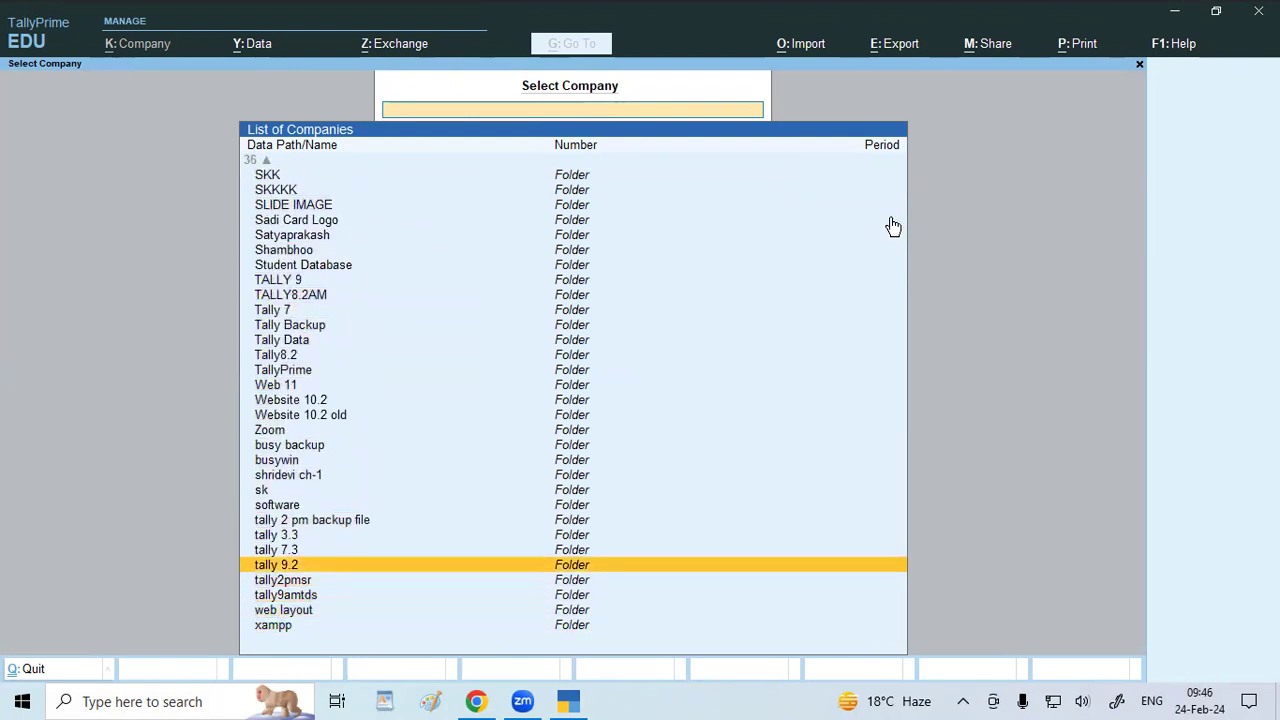
key("Return")
key("Return")
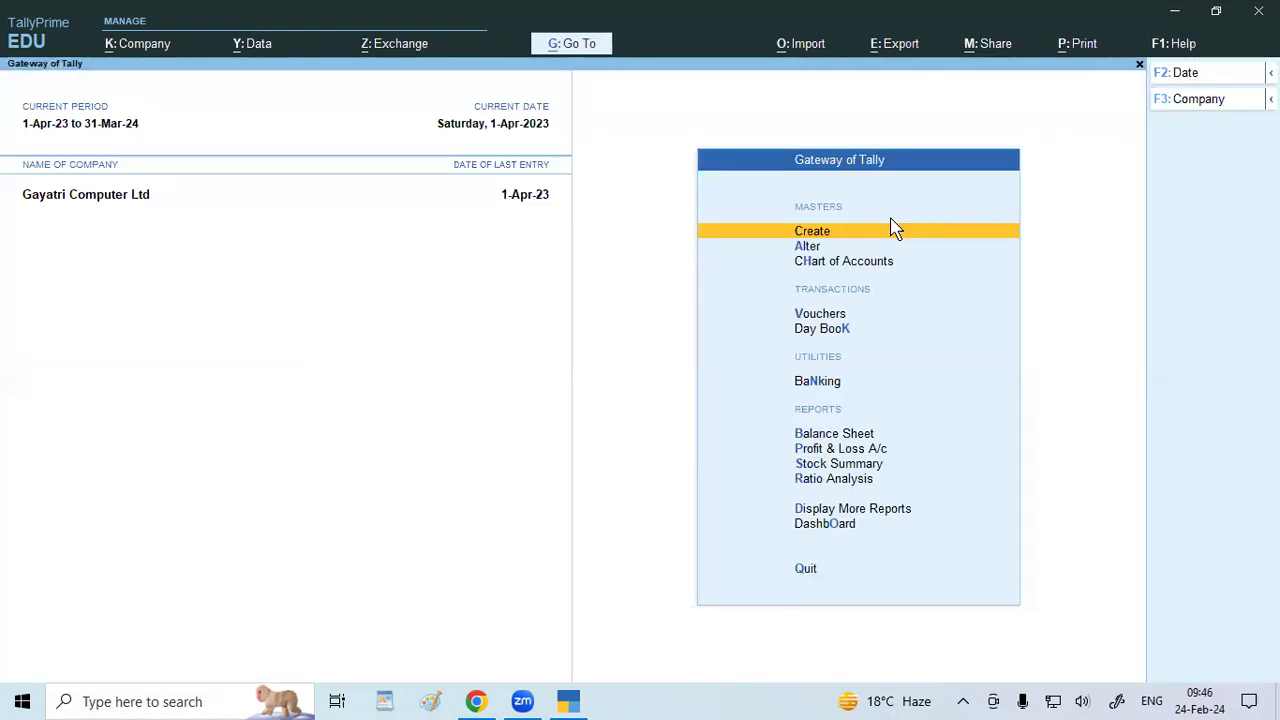
key("k")
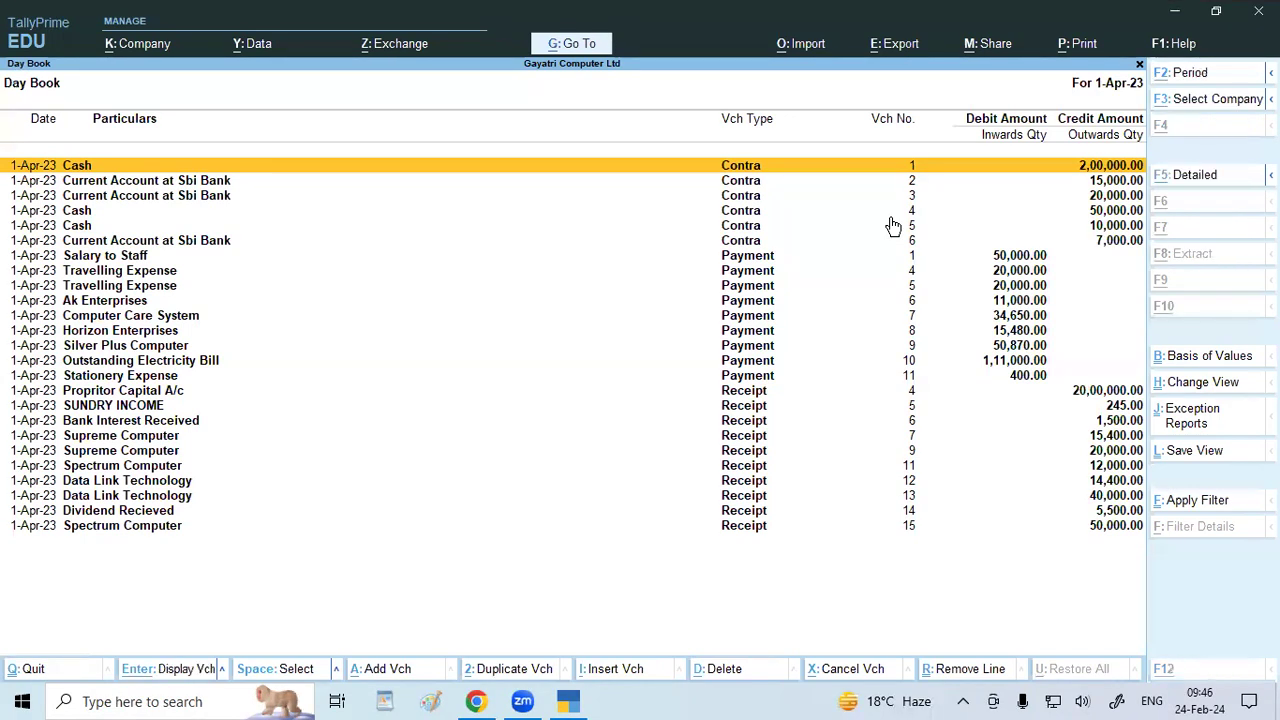
key("alt+F1")
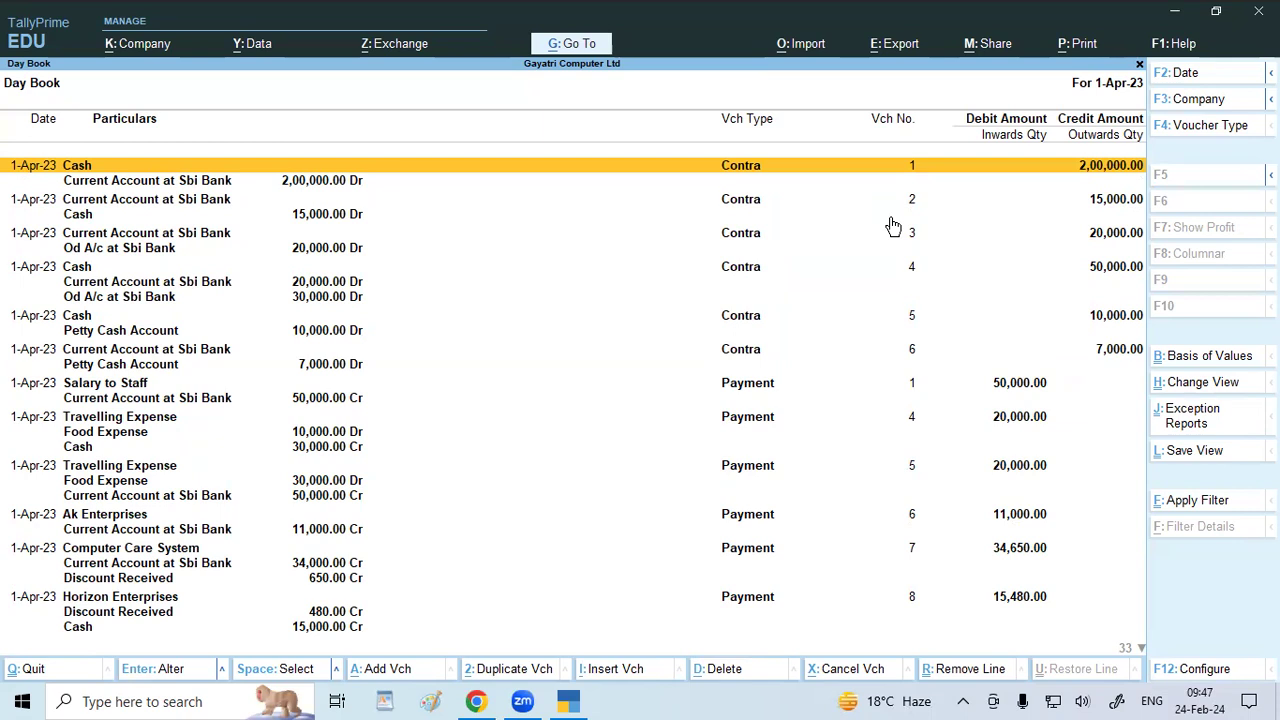
key("Escape")
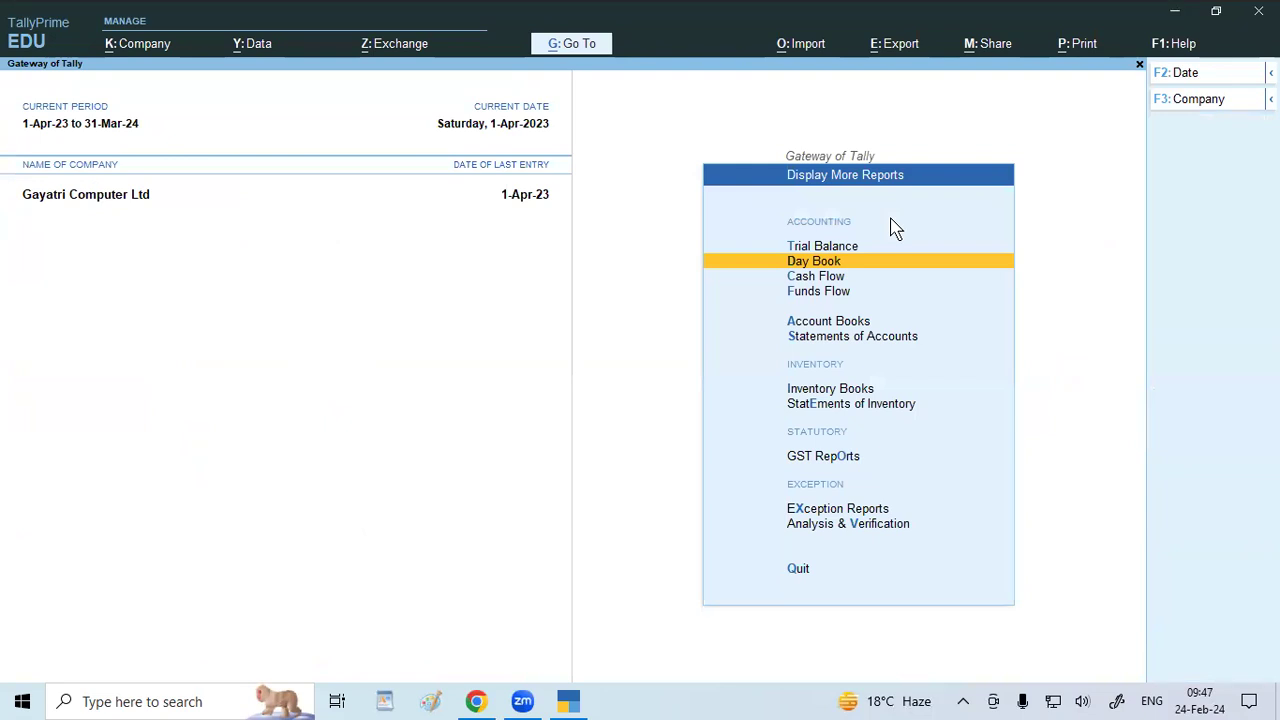
key("Return")
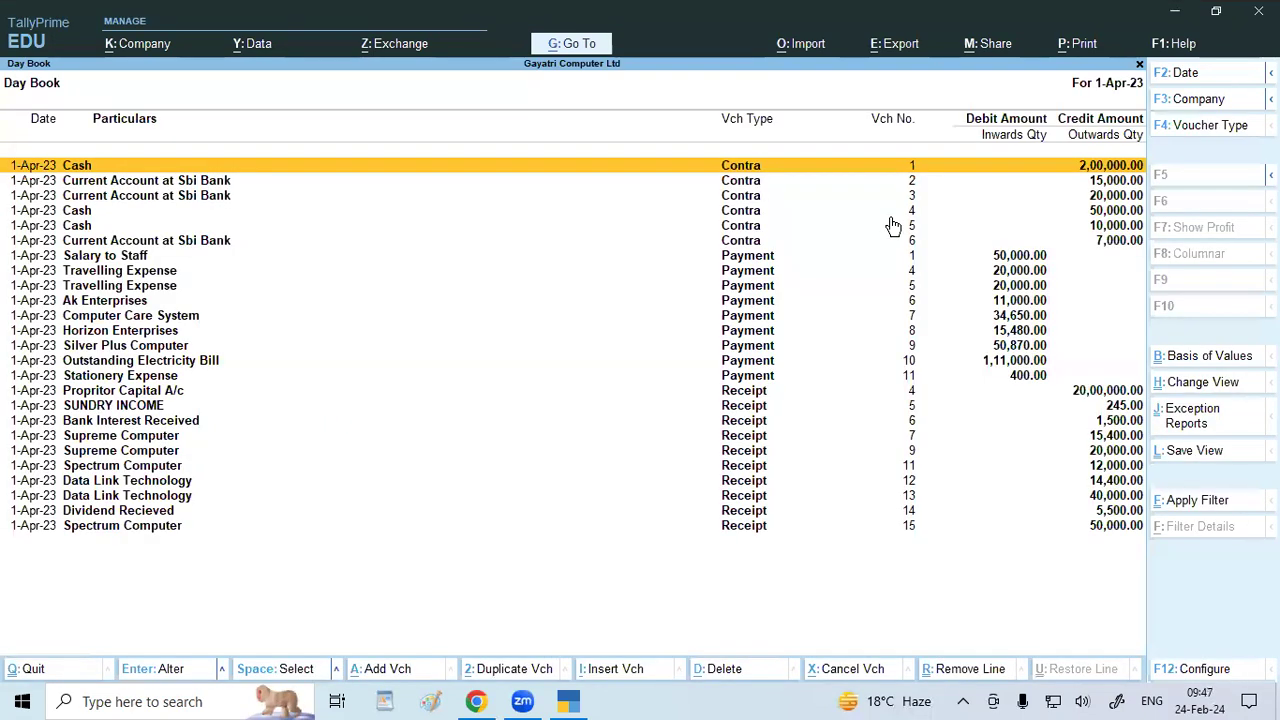
key("alt+F5")
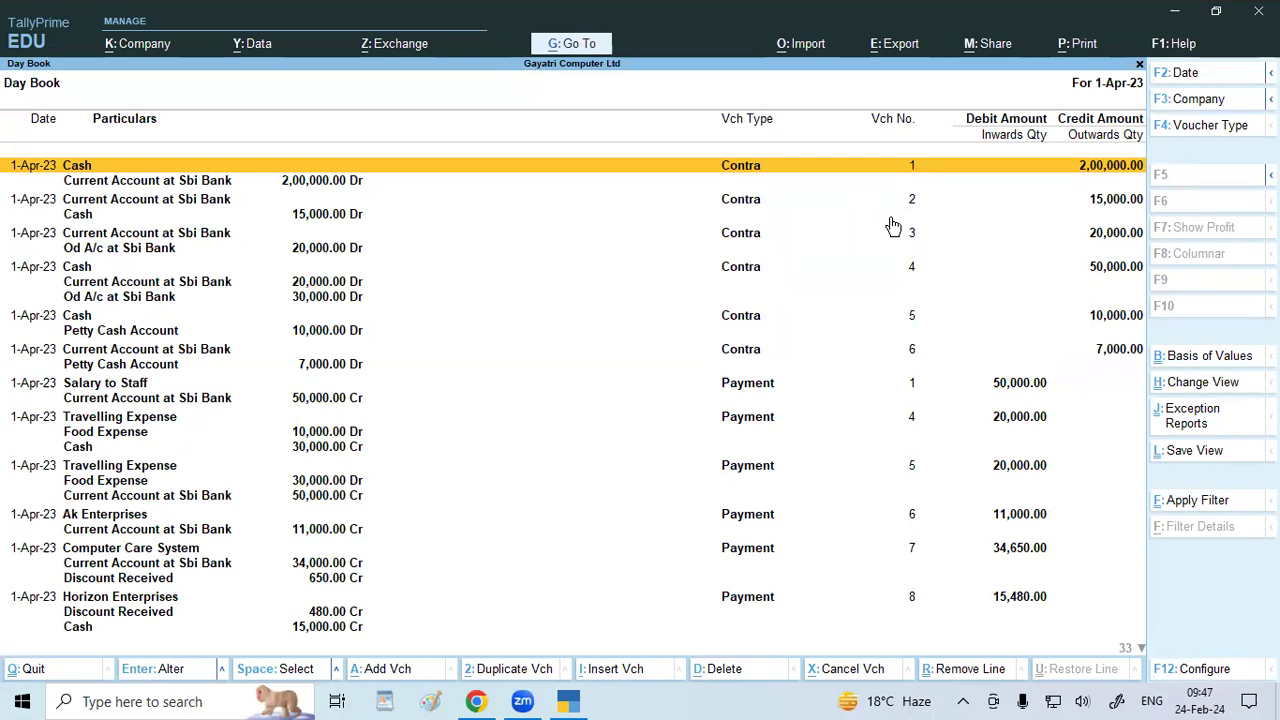
key("Escape")
key("Escape")
key("Escape")
key("Escape")
key("Down")
key("Down")
key("Down")
key("Down")
key("Down")
key("Down")
key("Down")
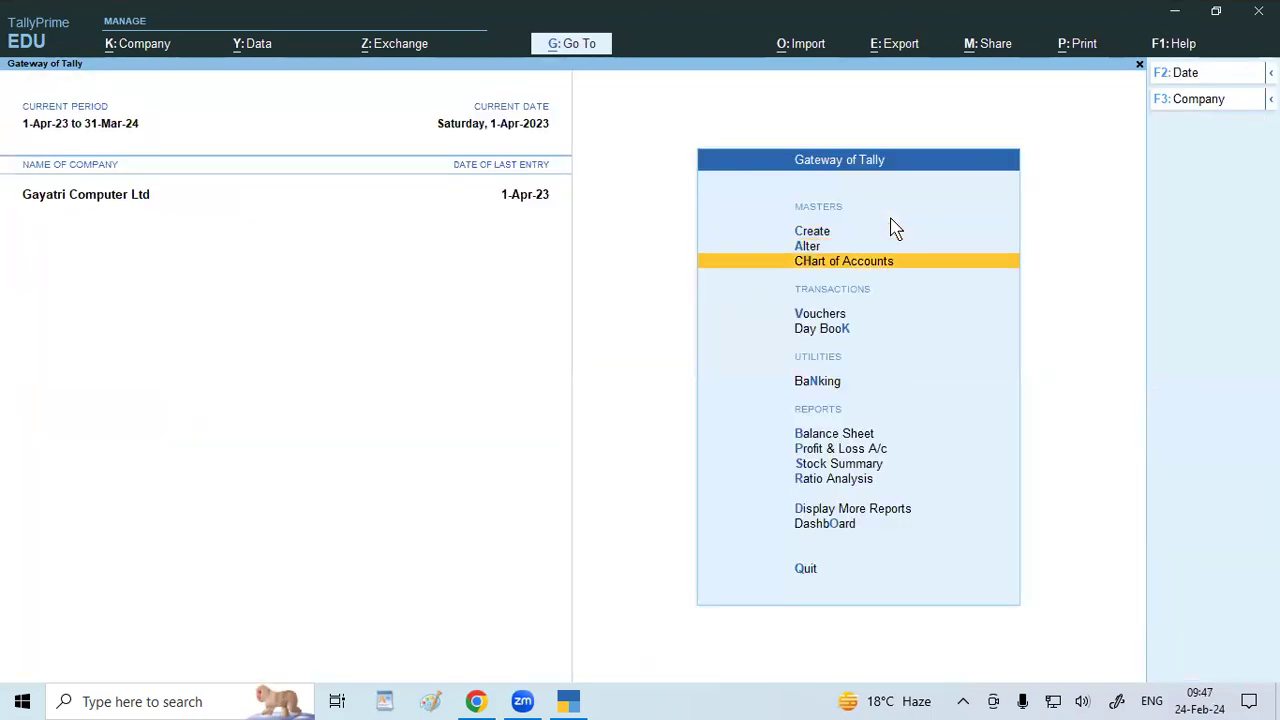
key("Up")
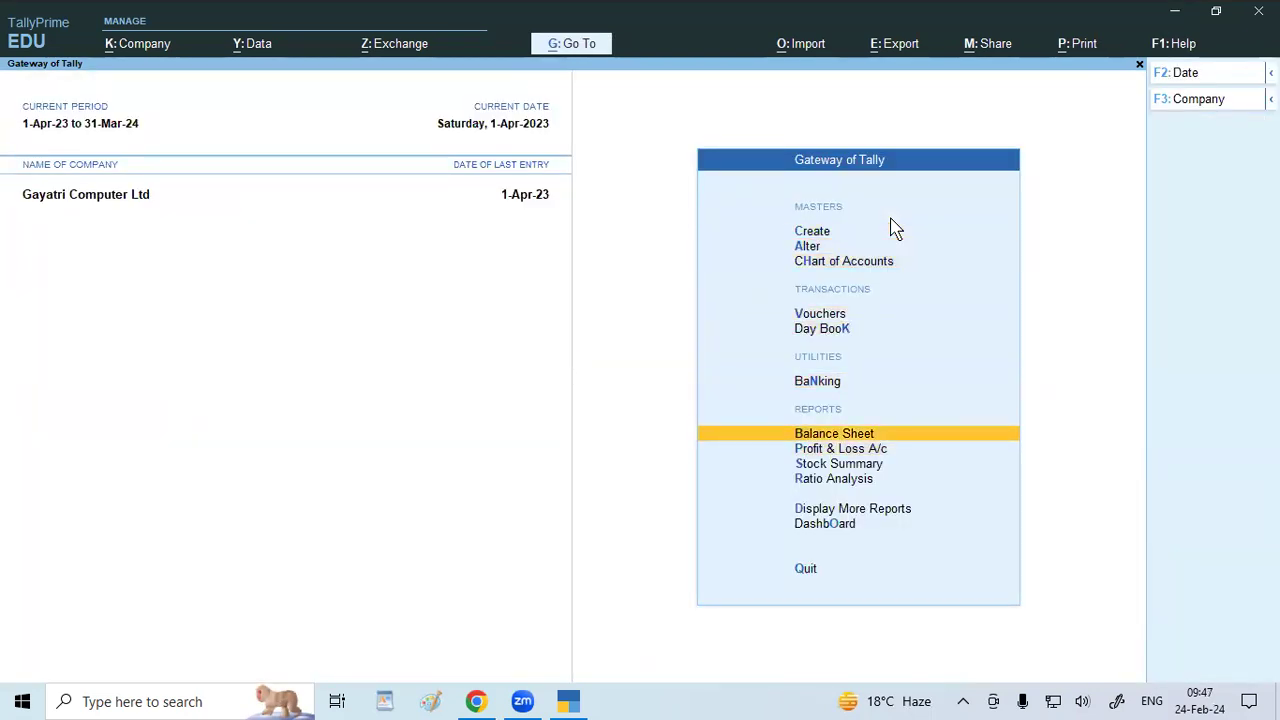
Open the Balance Sheet and switch it to Detailed view with Alt+F5.
key("Return")
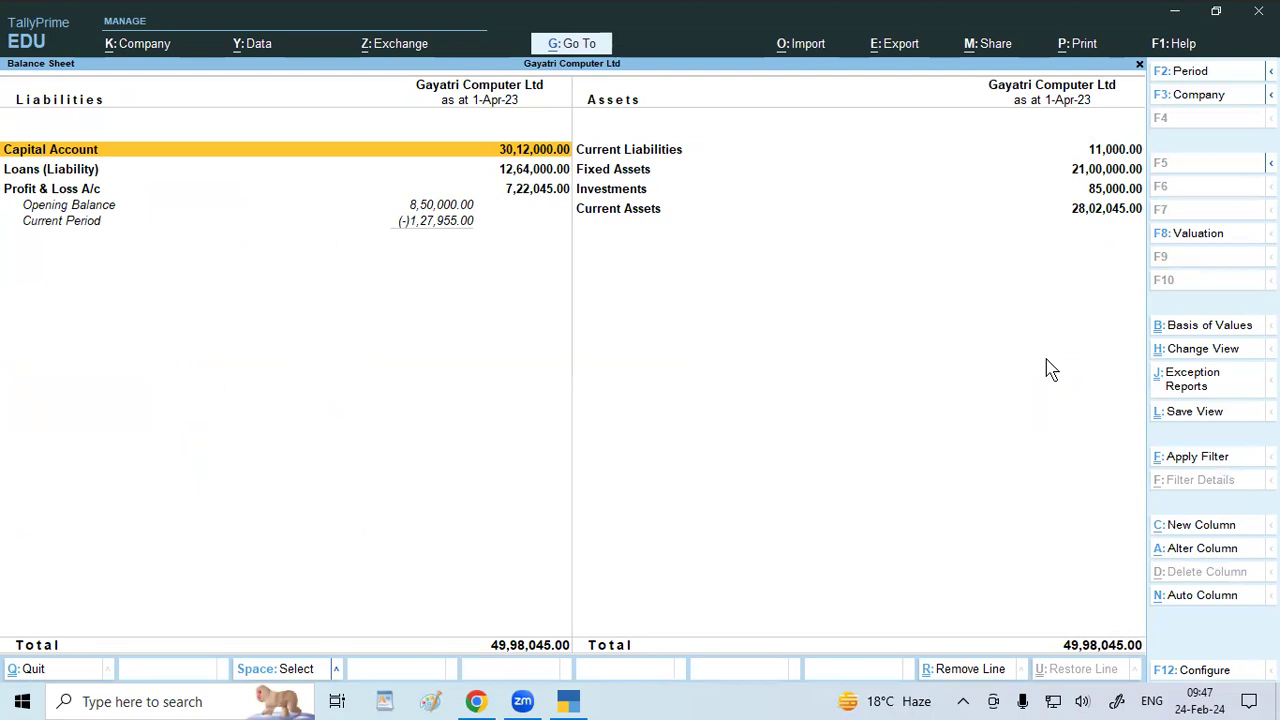
key("alt")
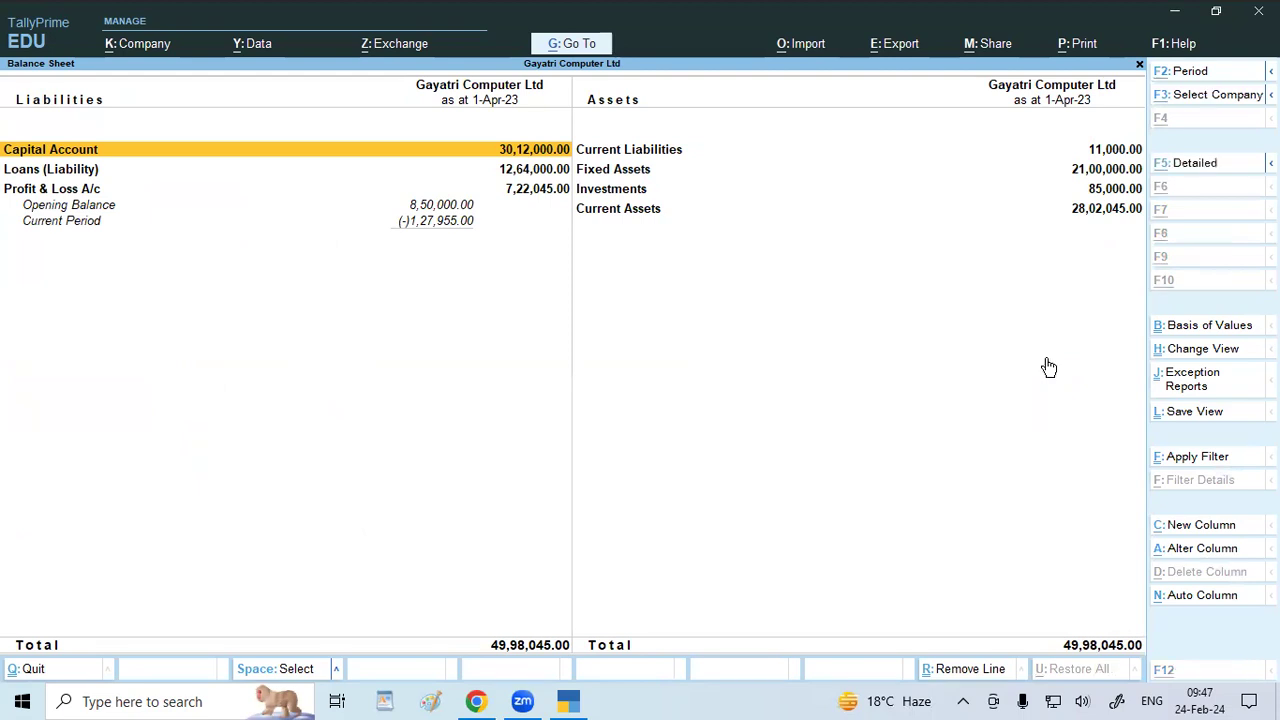
key("alt+F5")
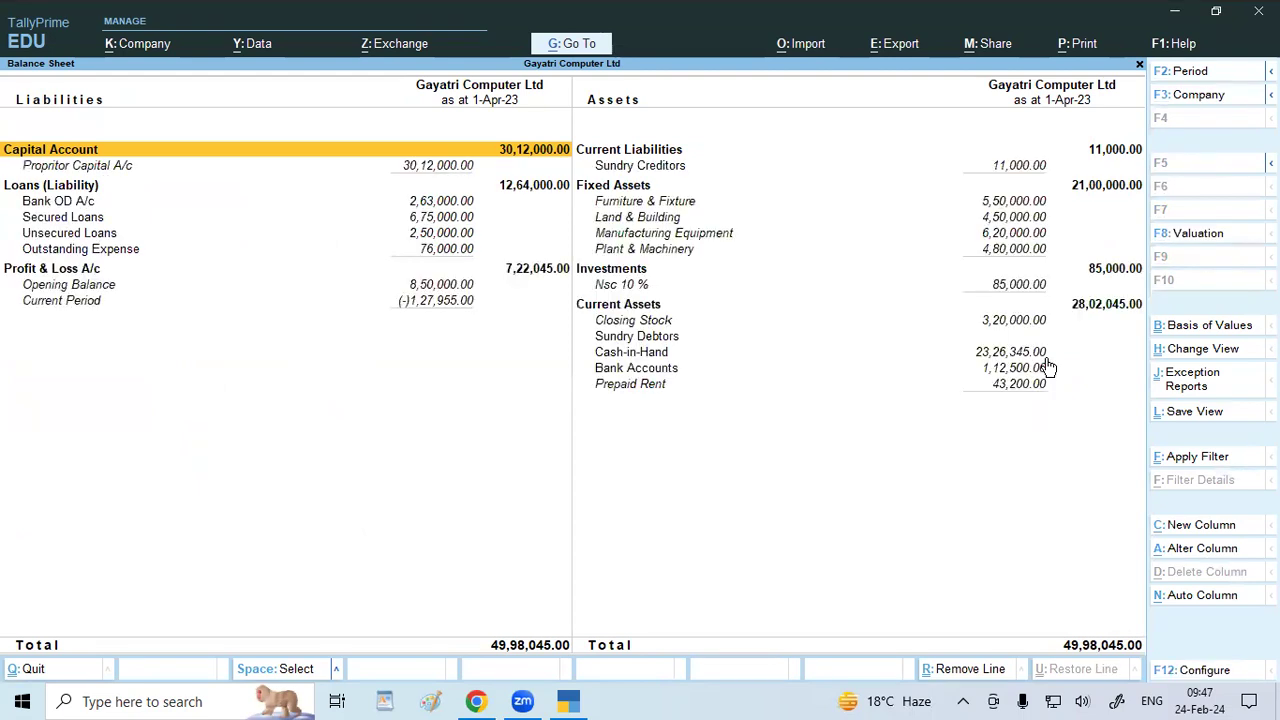